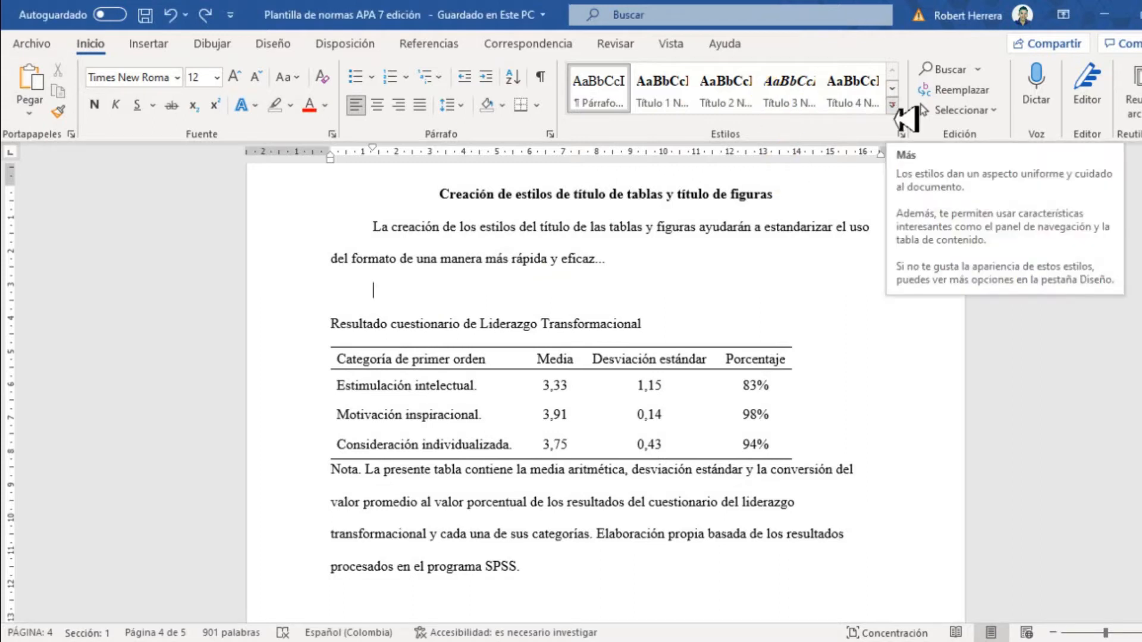
scroll(652, 250, "up", 6)
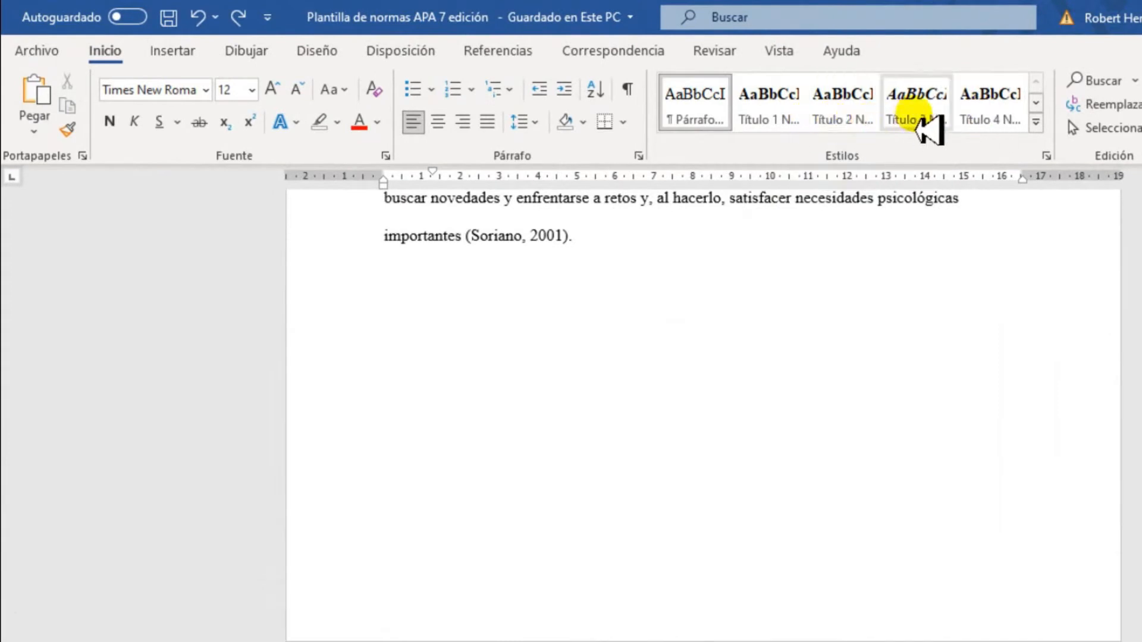
scroll(654, 364, "up", 4)
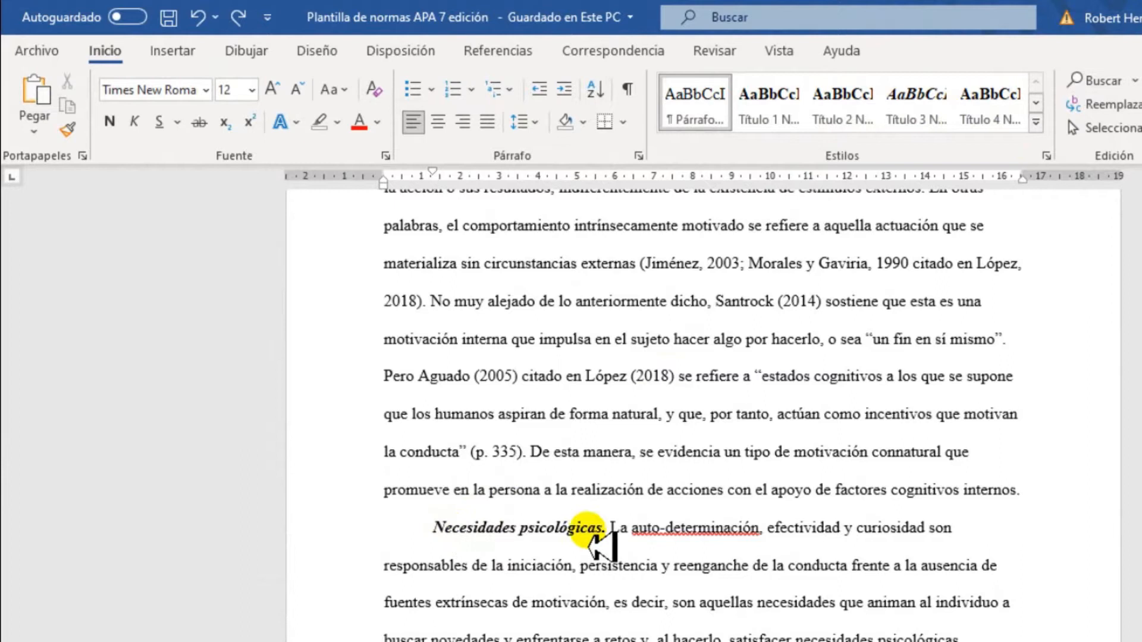
scroll(678, 459, "down", 1)
scroll(677, 453, "down", 10)
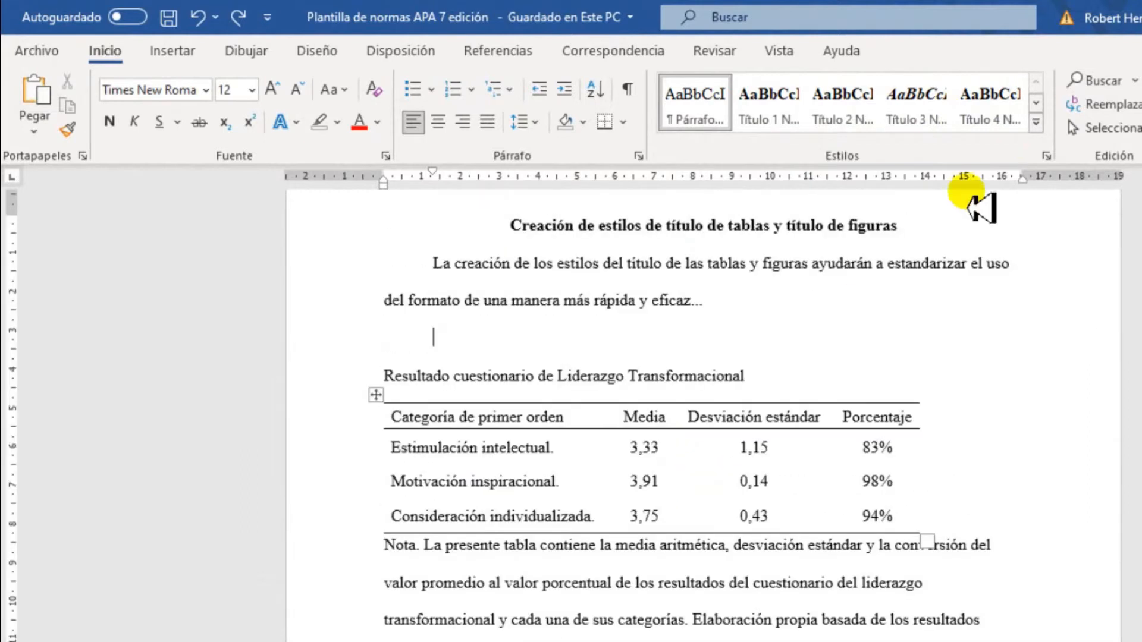
Modify the Título 6 style, renaming it "Número de tabla y figura Norma APA 7 Edición"
left_click(1036, 122)
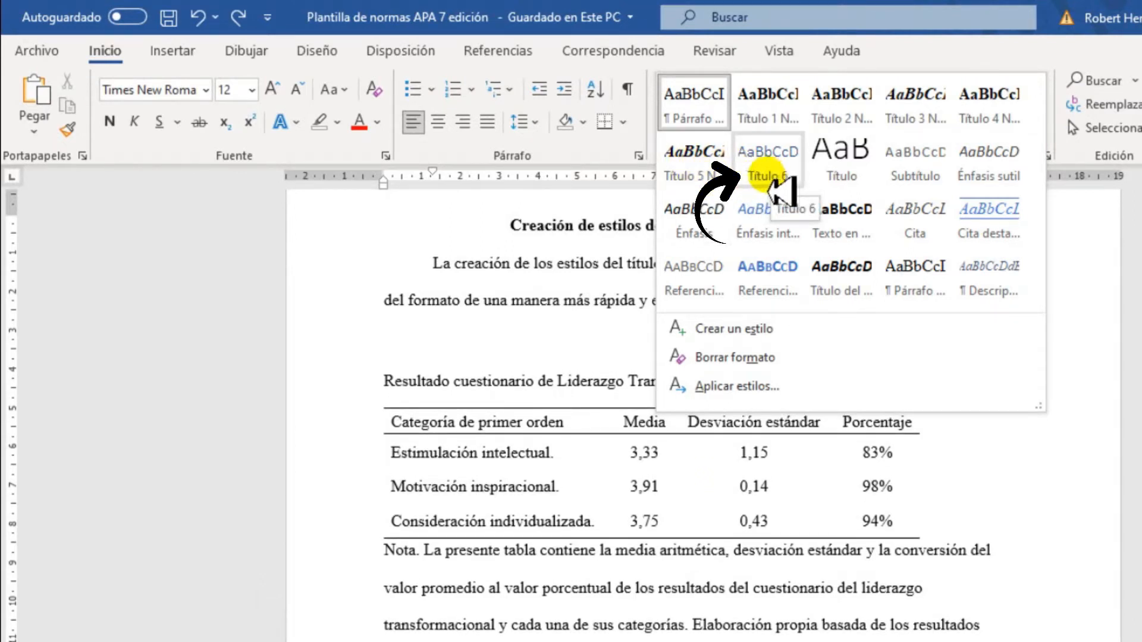
right_click(772, 186)
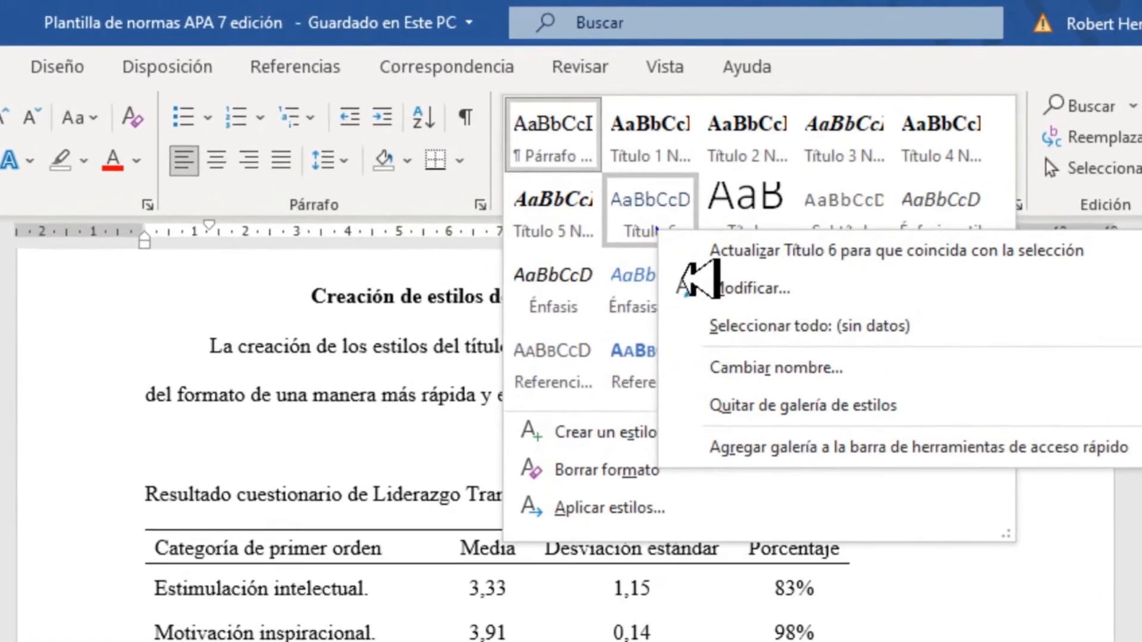
left_click(737, 288)
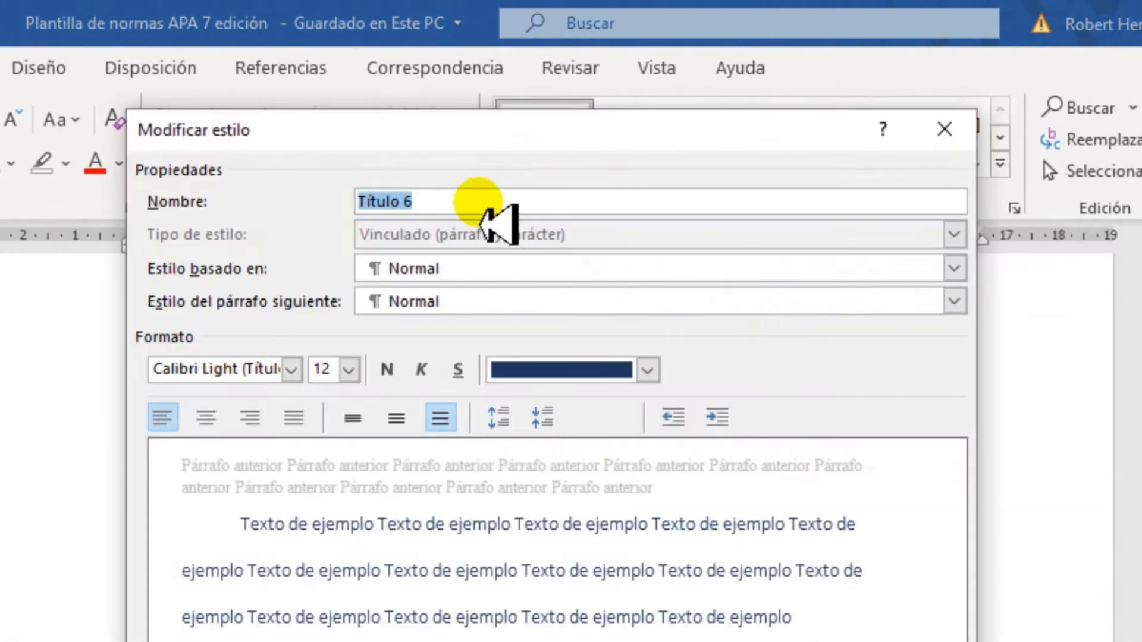
type("Número de ")
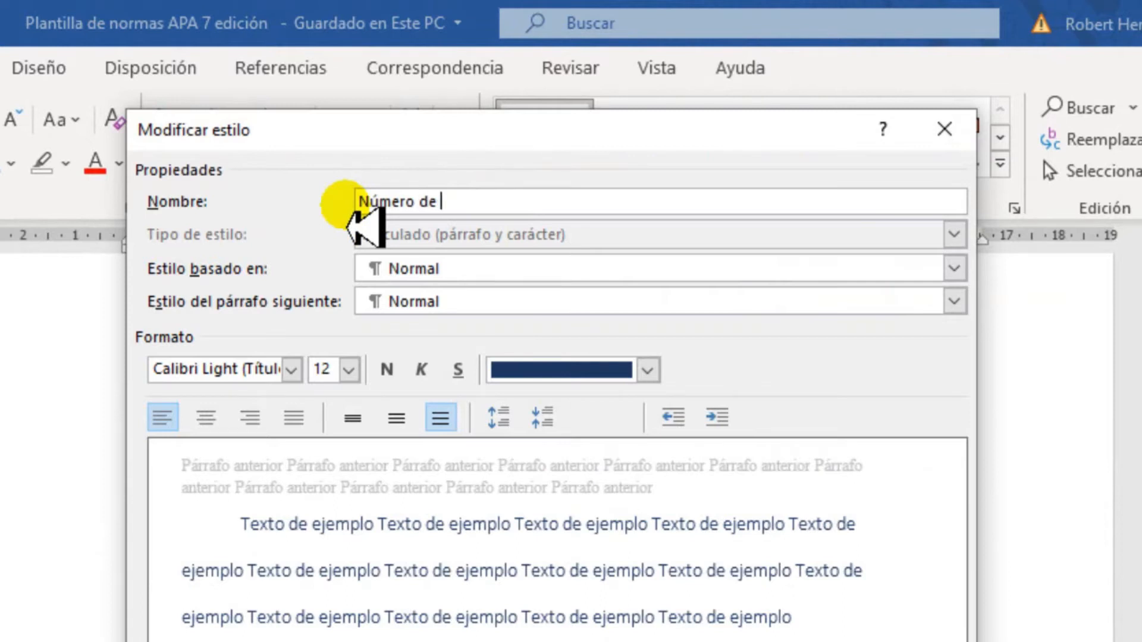
type("Tabla y Fi")
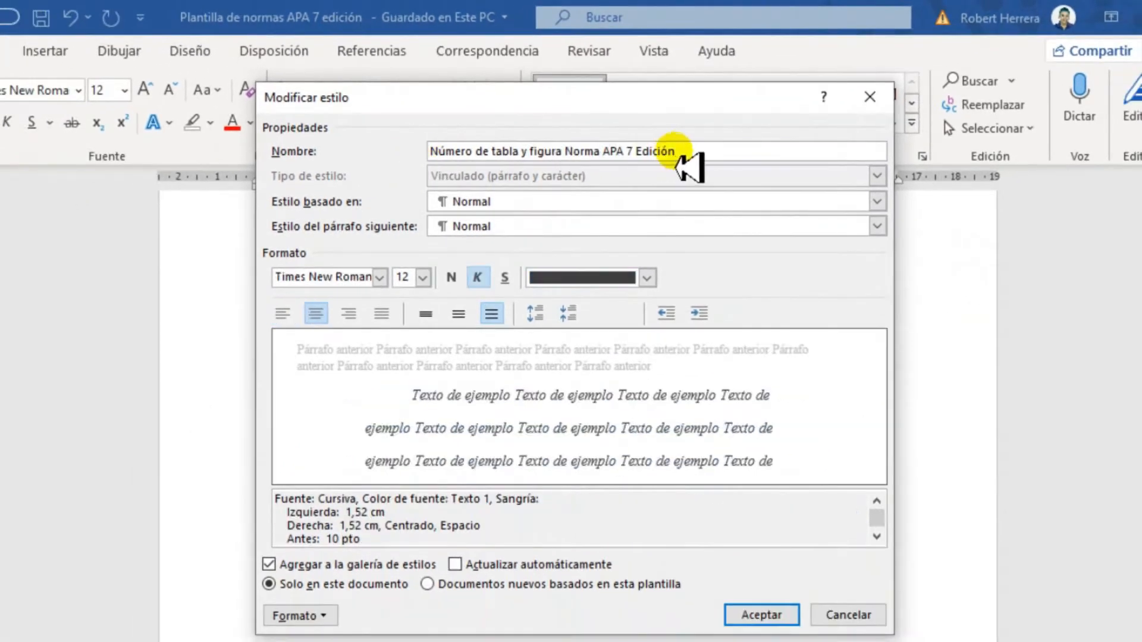
left_click_drag(675, 151, 564, 152)
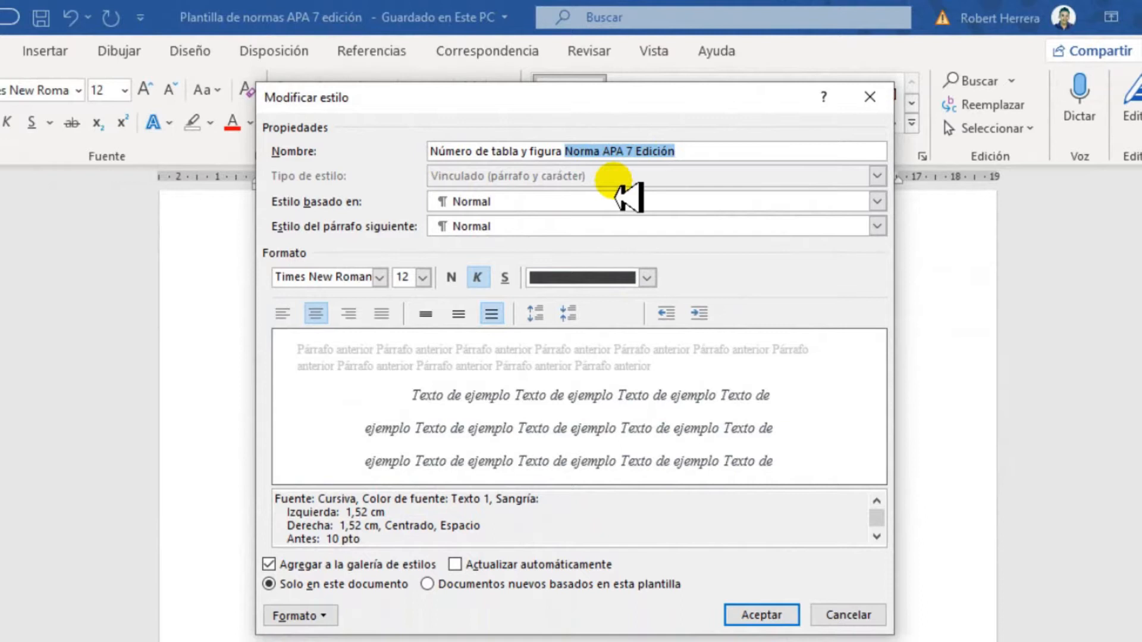
Format the table and figure number style as Times New Roman 12, bold without italics, in automatic colour and left-aligned
left_click(379, 277)
left_click(379, 278)
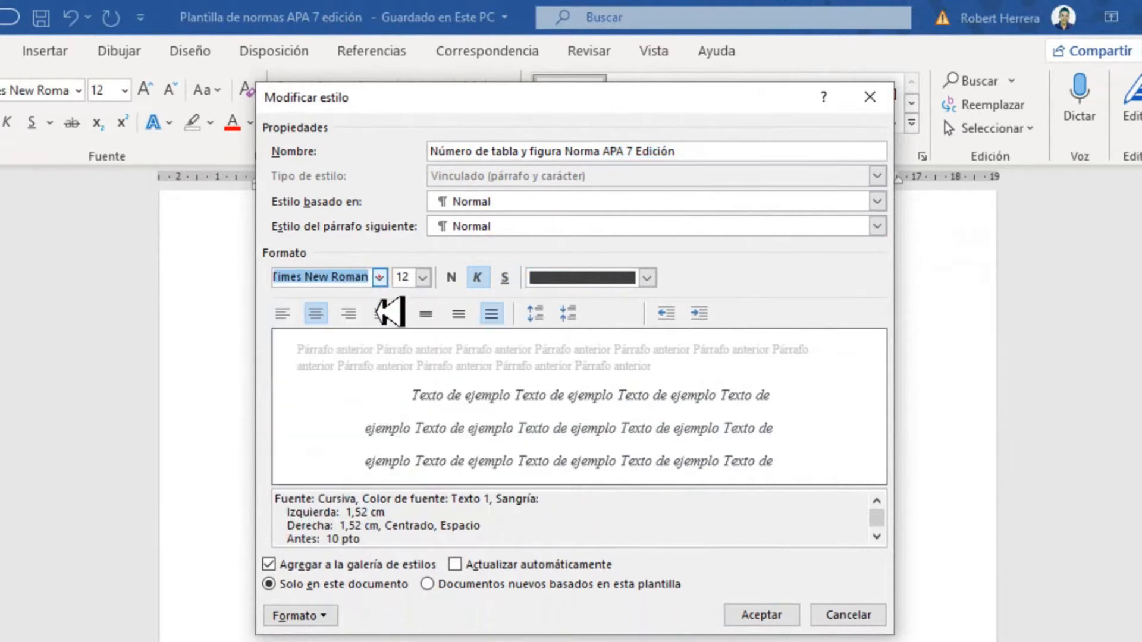
key("Tab")
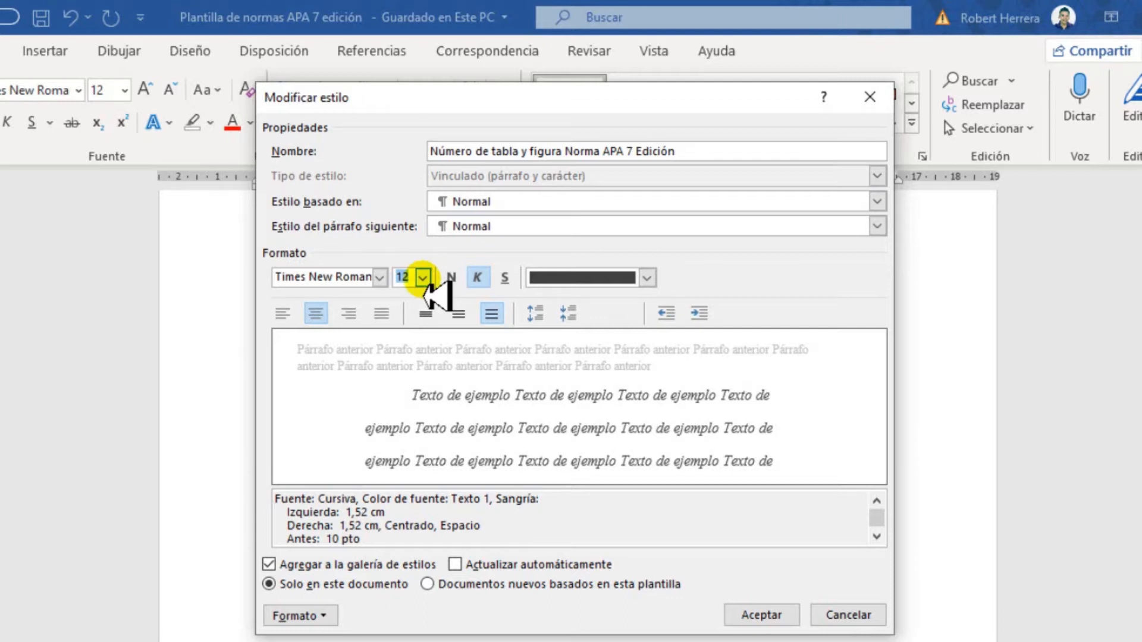
left_click(451, 278)
left_click(477, 278)
left_click(452, 277)
left_click(451, 277)
left_click(647, 278)
left_click(613, 303)
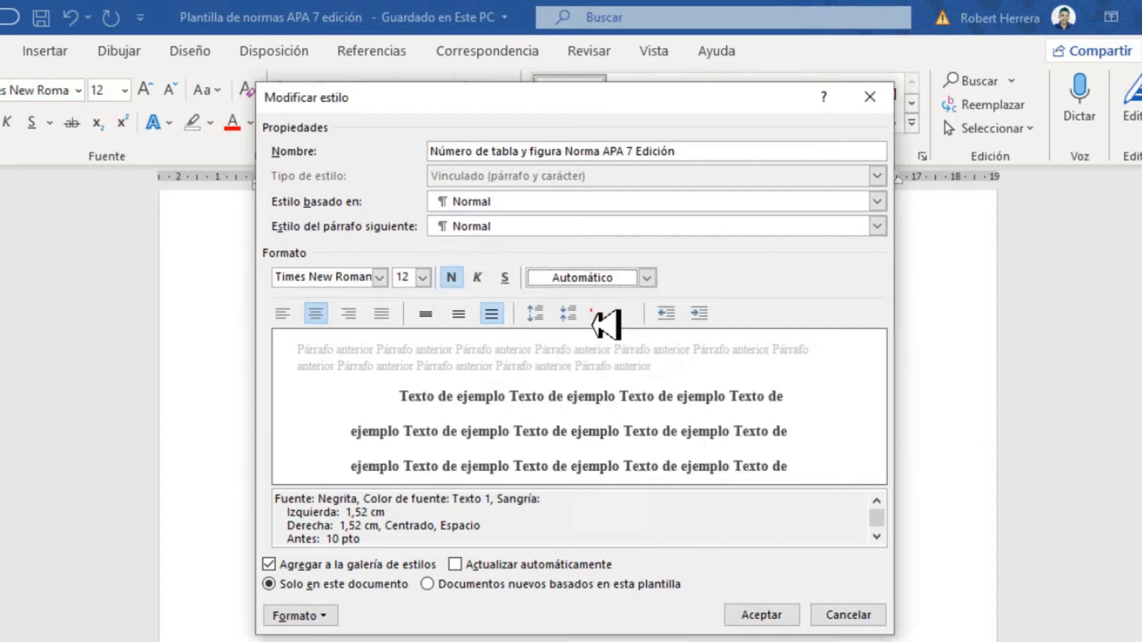
left_click(283, 313)
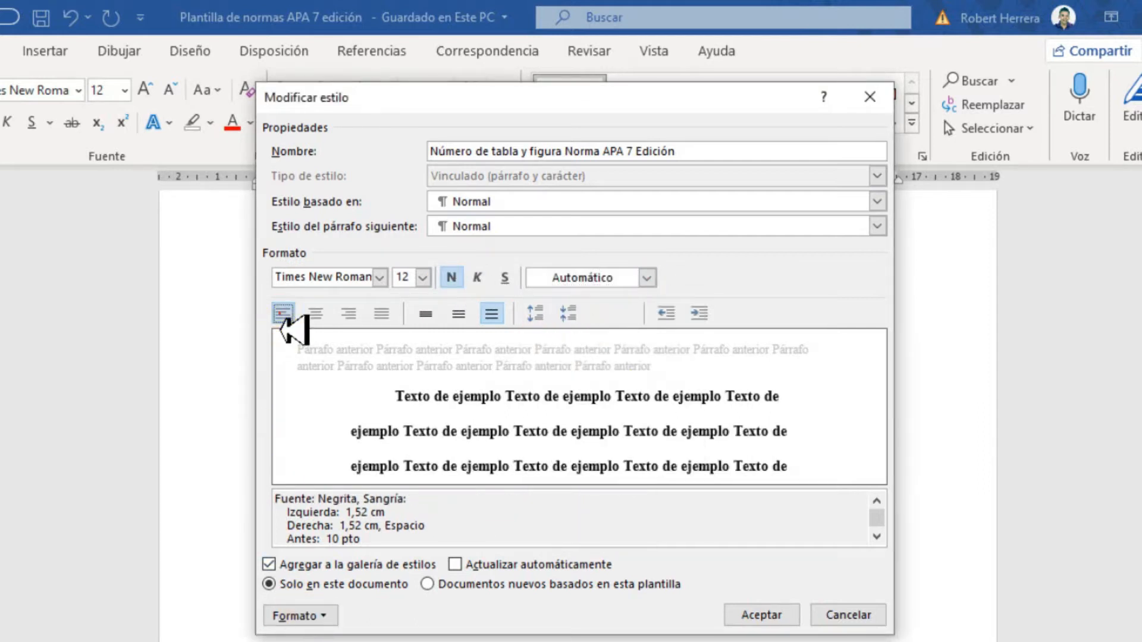
In the style's paragraph settings, set the left and right indents to 0 cm and the special indent to (ninguna)
left_click(297, 616)
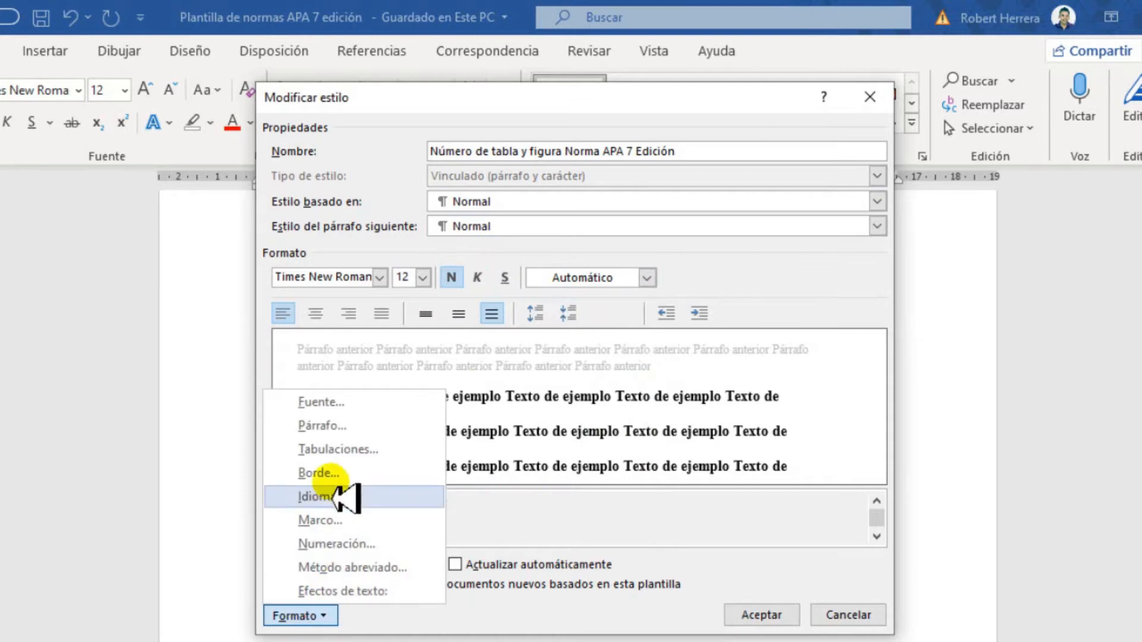
left_click(331, 432)
left_click(312, 182)
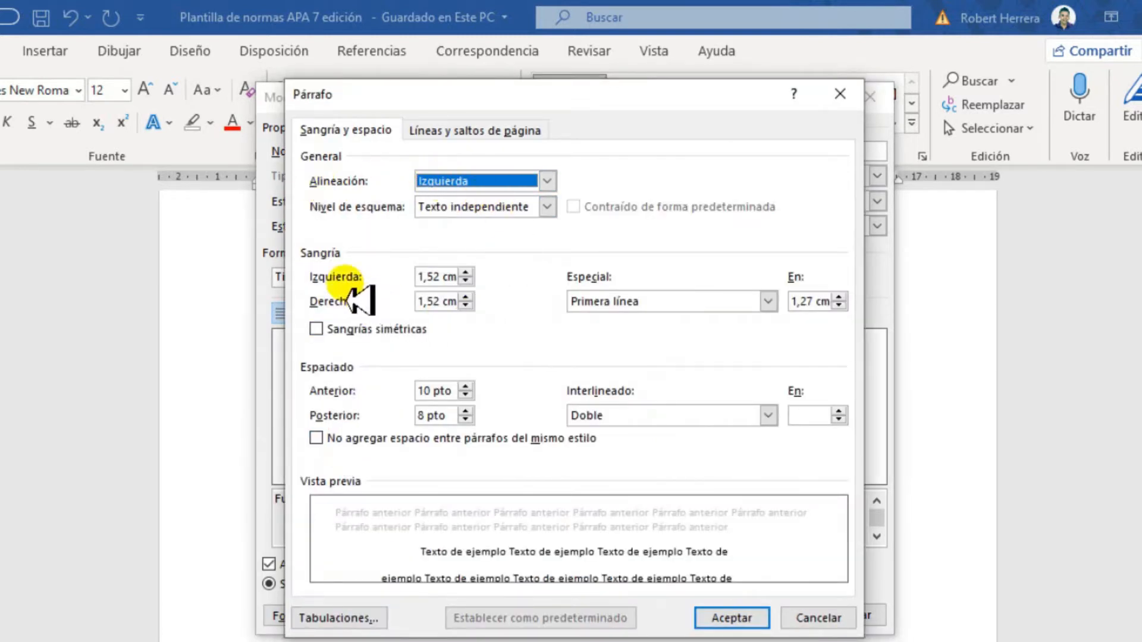
left_click(465, 281)
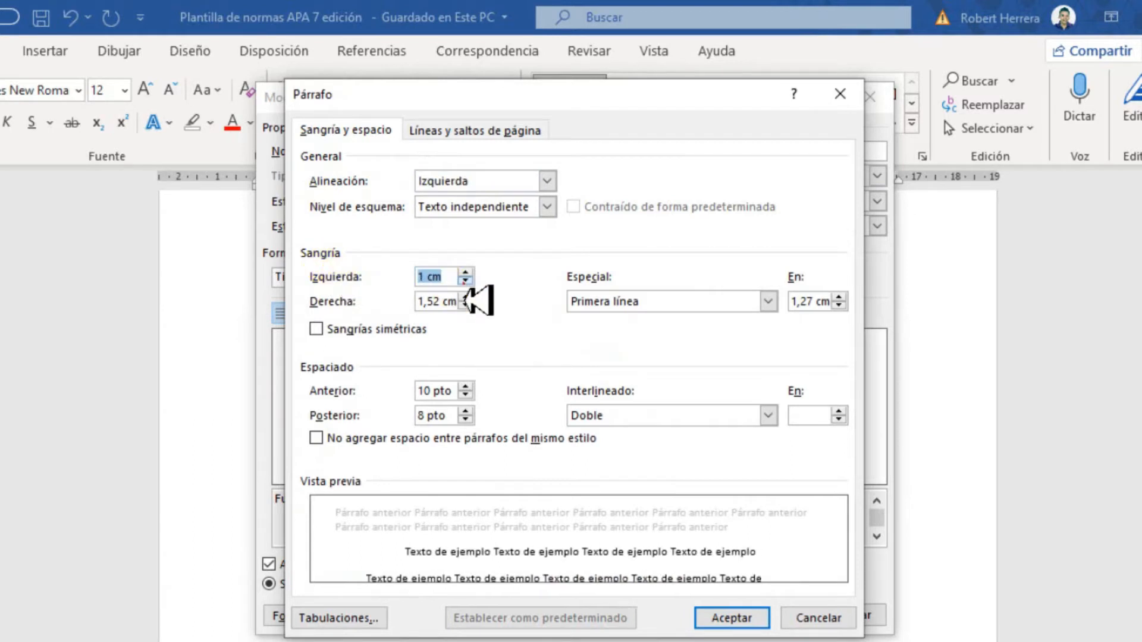
left_click_drag(439, 301, 413, 301)
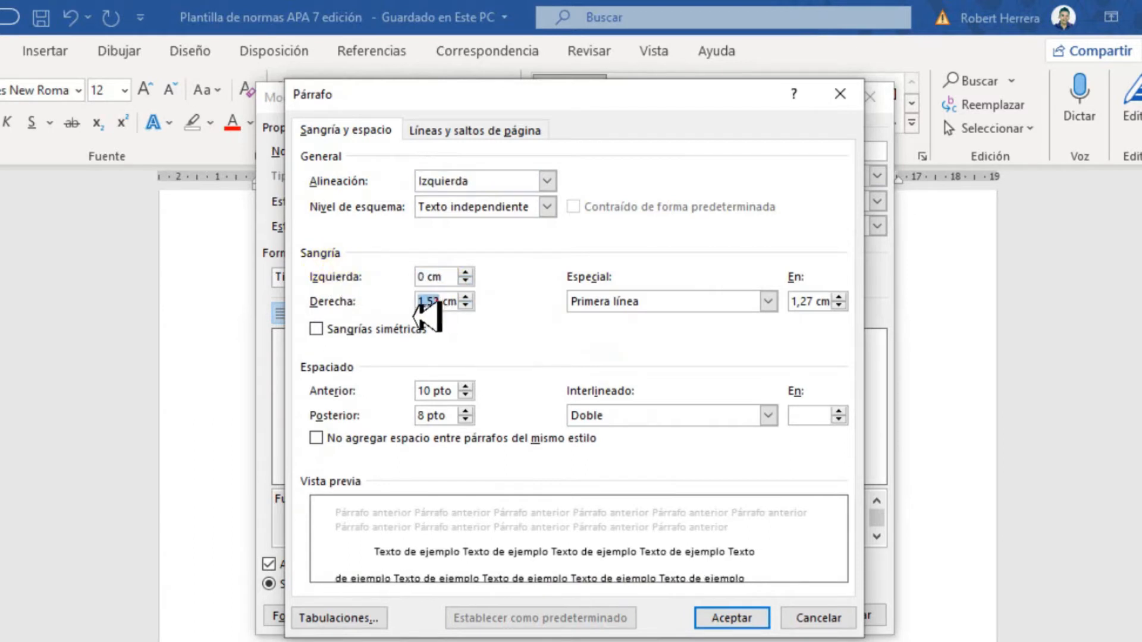
left_click(768, 302)
left_click(652, 319)
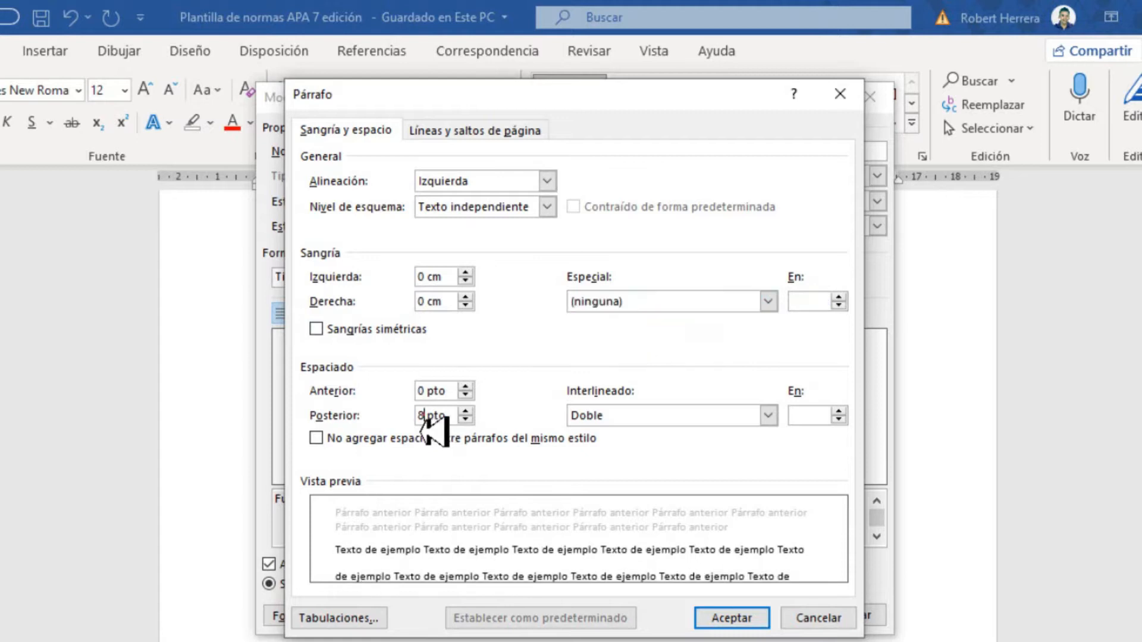
Set the paragraph spacing before and after to 0 pto and save the table and figure number style
left_click_drag(423, 416, 410, 416)
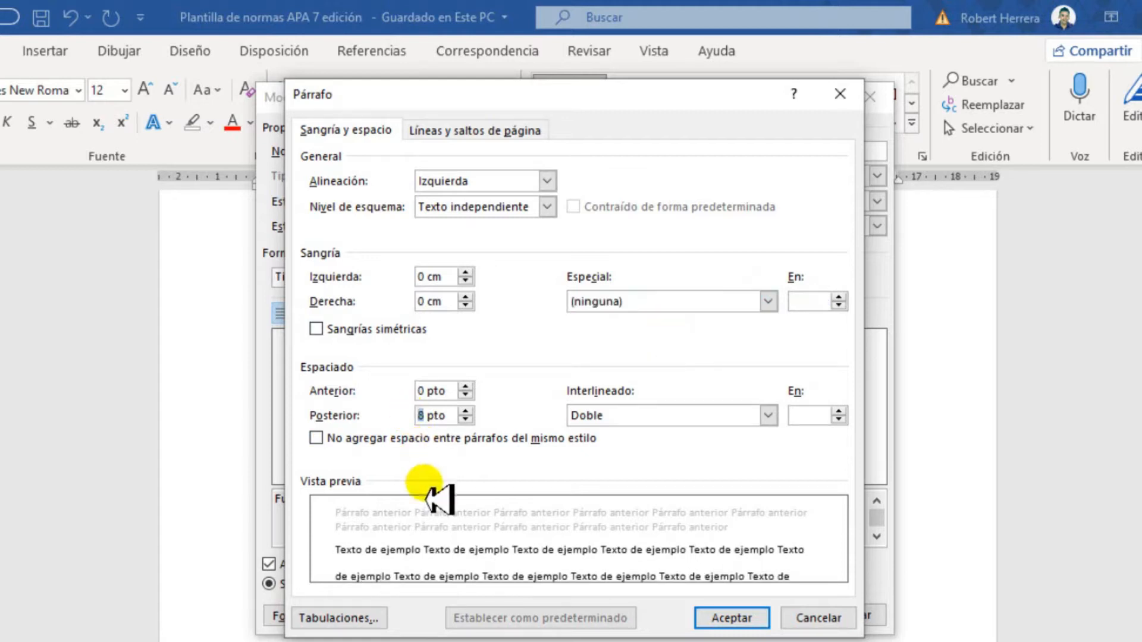
type("0")
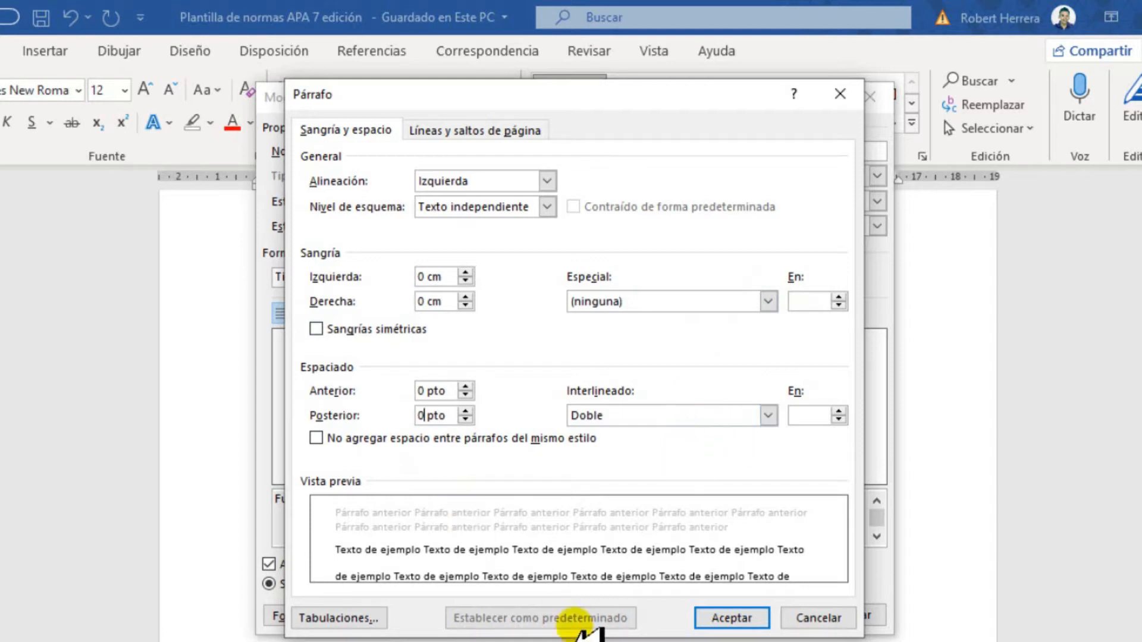
left_click(731, 619)
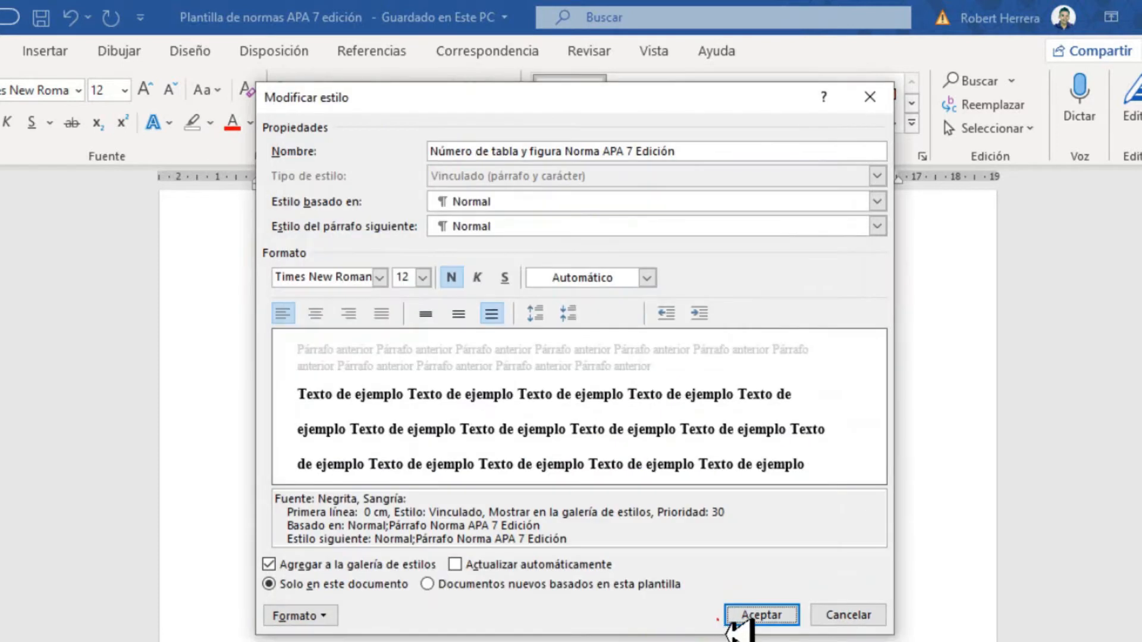
left_click(738, 618)
Modify the Cita destacada style, renaming it "Título de la tabla y figura Norma APA 7 Edición"
left_click(912, 123)
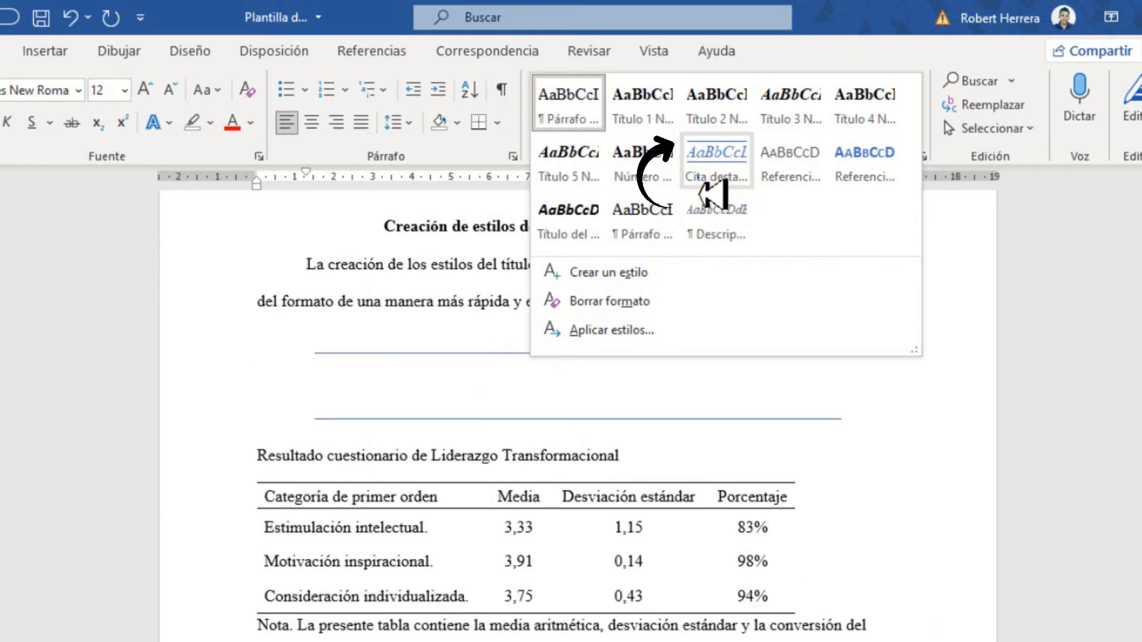
right_click(703, 190)
left_click(768, 224)
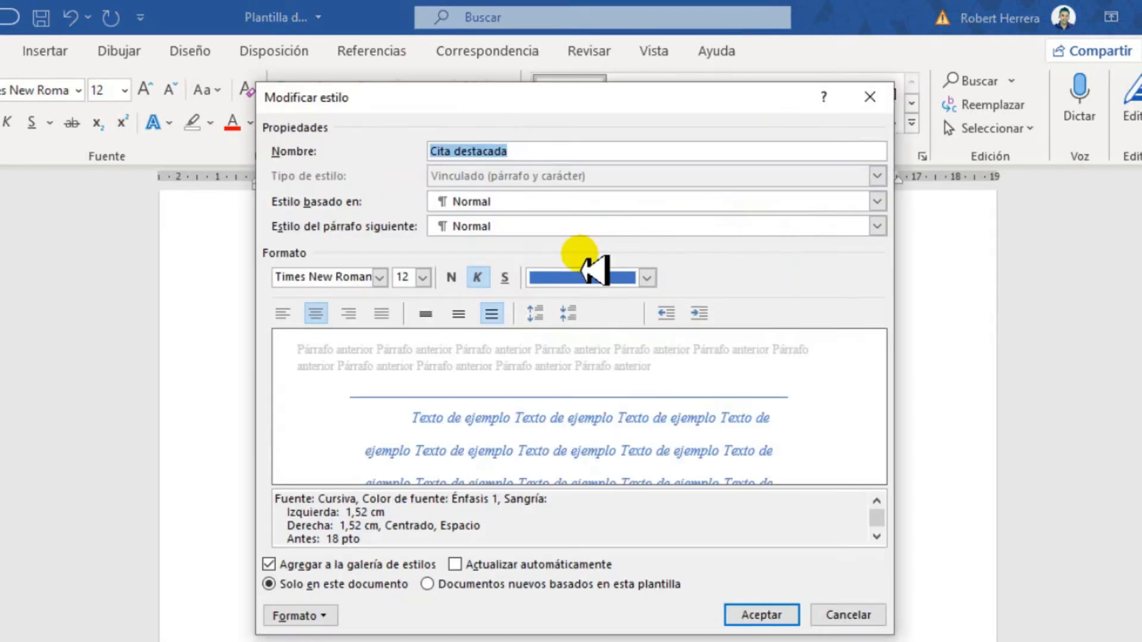
left_click_drag(522, 153, 429, 150)
type("Título")
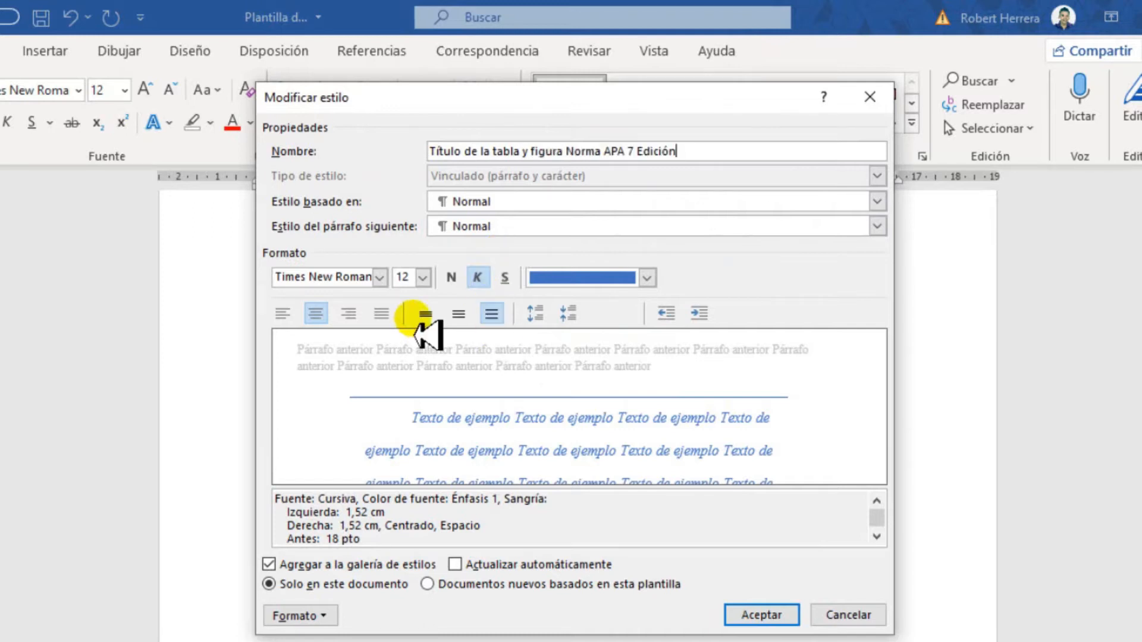
Format the table and figure title style as Times New Roman 12 italic in automatic colour, aligned left
left_click(381, 277)
left_click(381, 277)
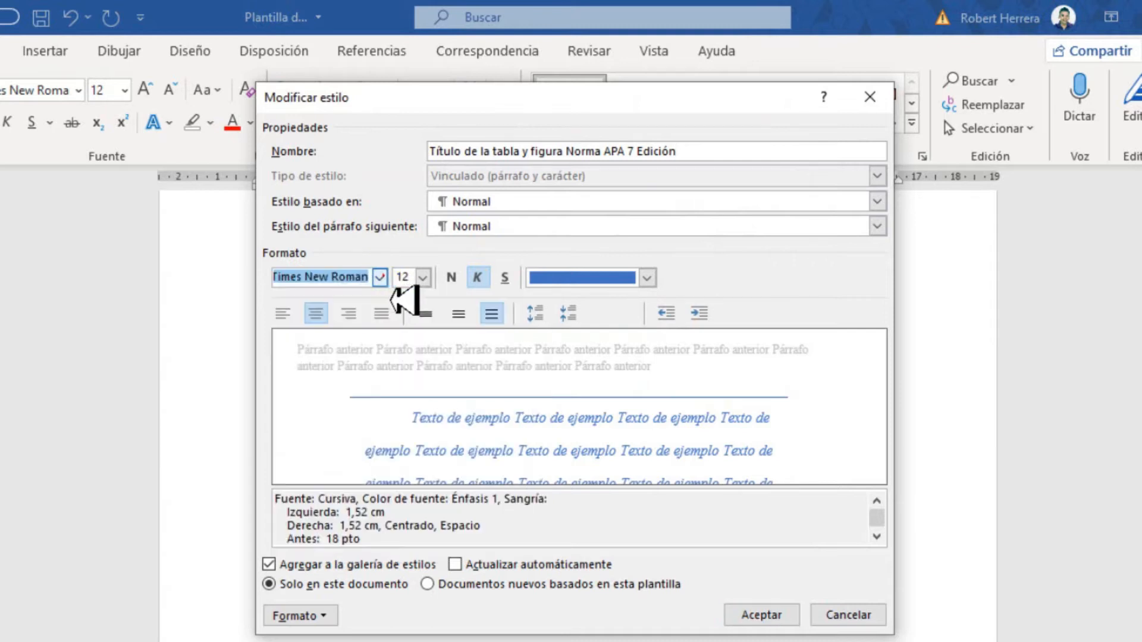
left_click(478, 279)
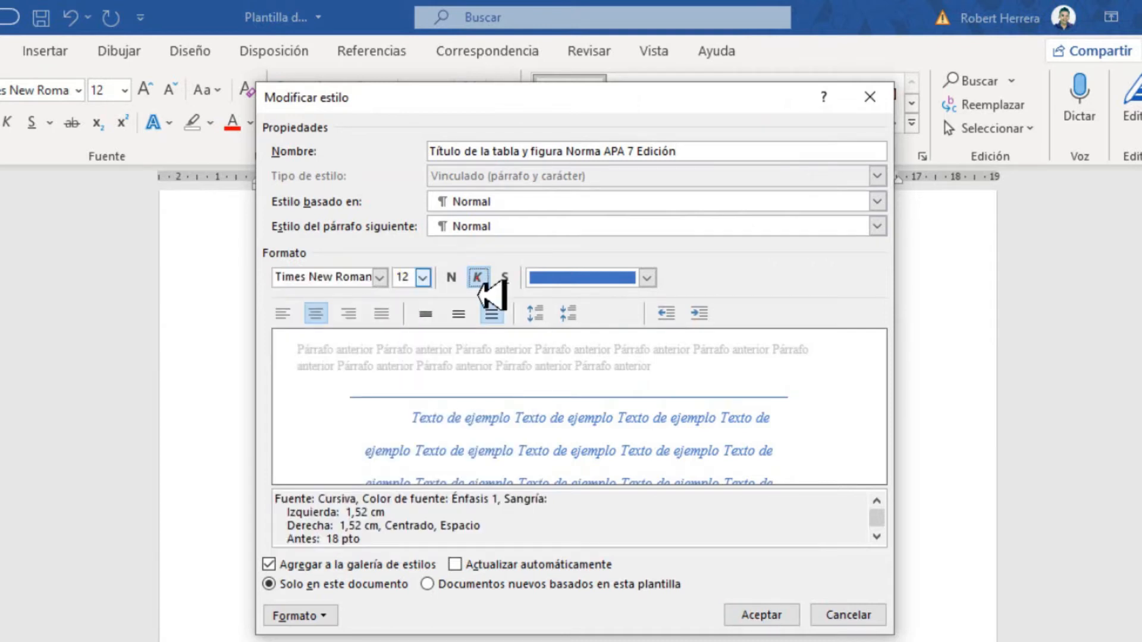
left_click(619, 280)
left_click(602, 301)
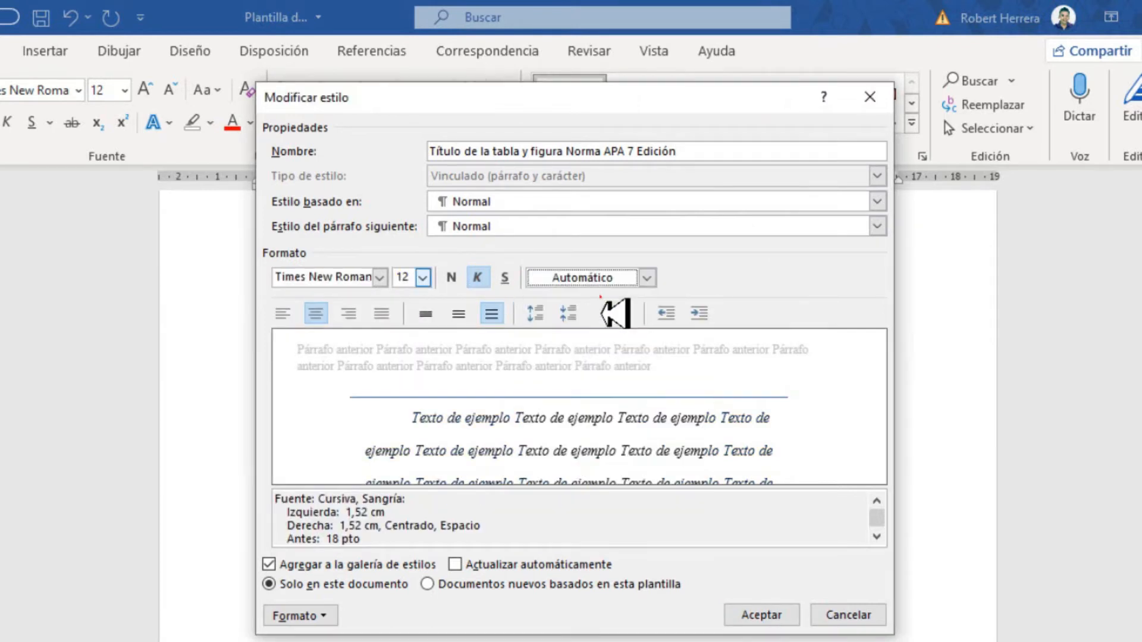
left_click(282, 315)
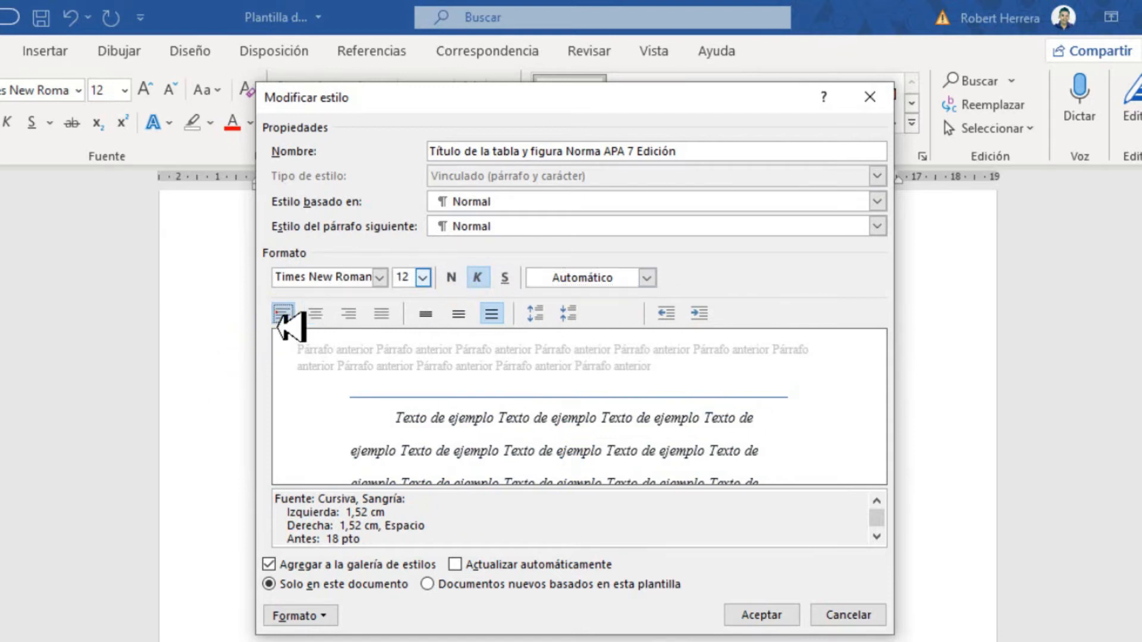
In the title style's paragraph settings, set both side indents to 0 cm and the special indent to (ninguna)
left_click(300, 616)
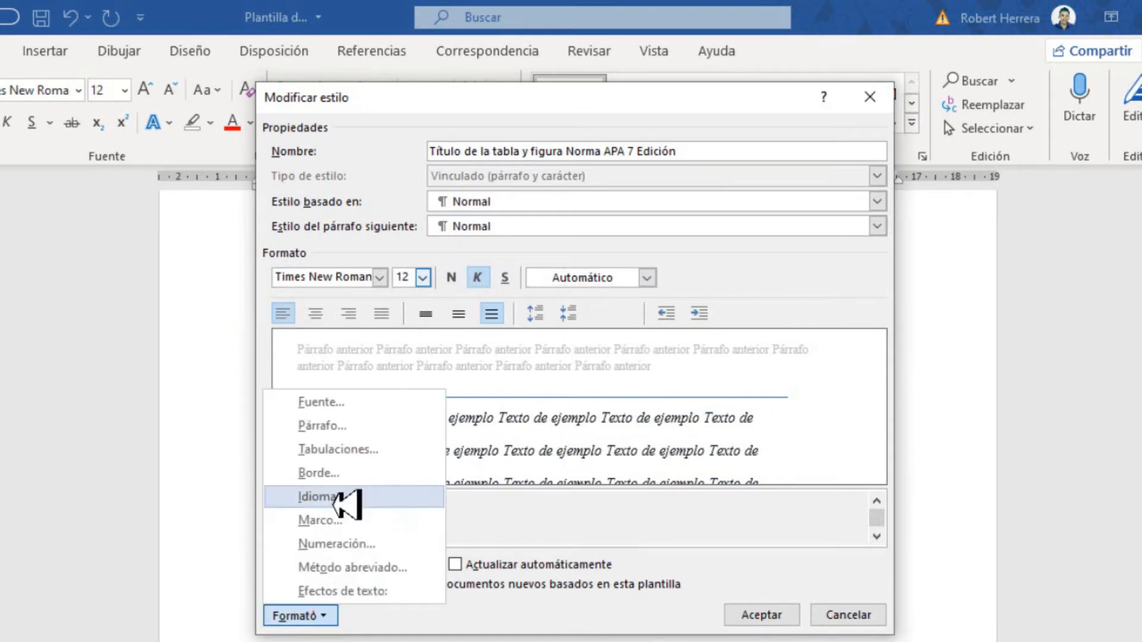
left_click(338, 433)
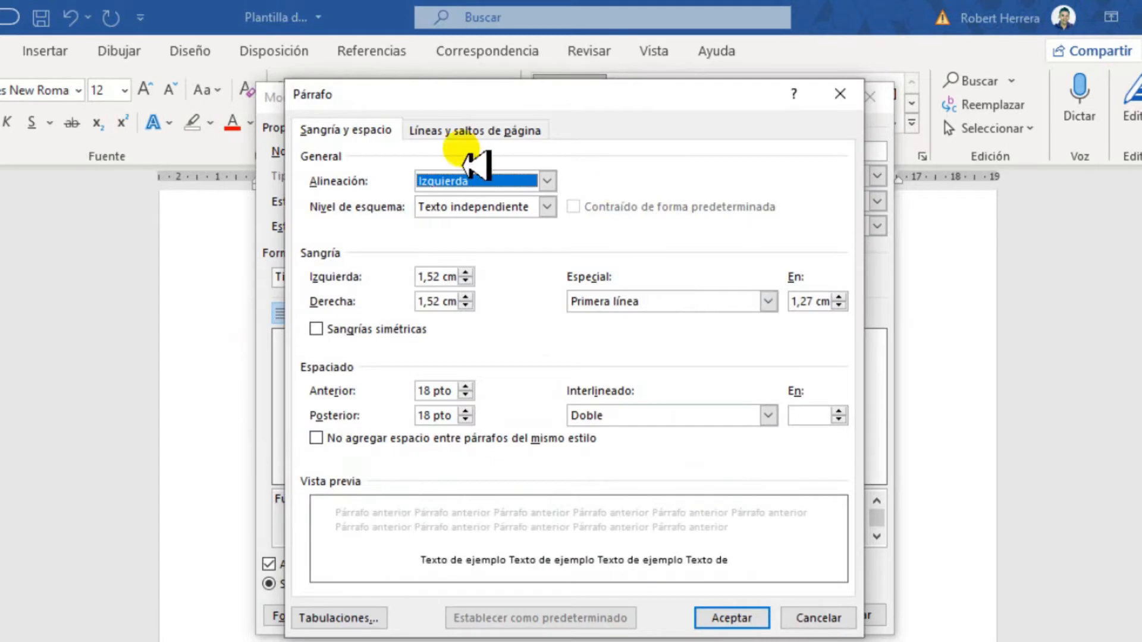
left_click(427, 278)
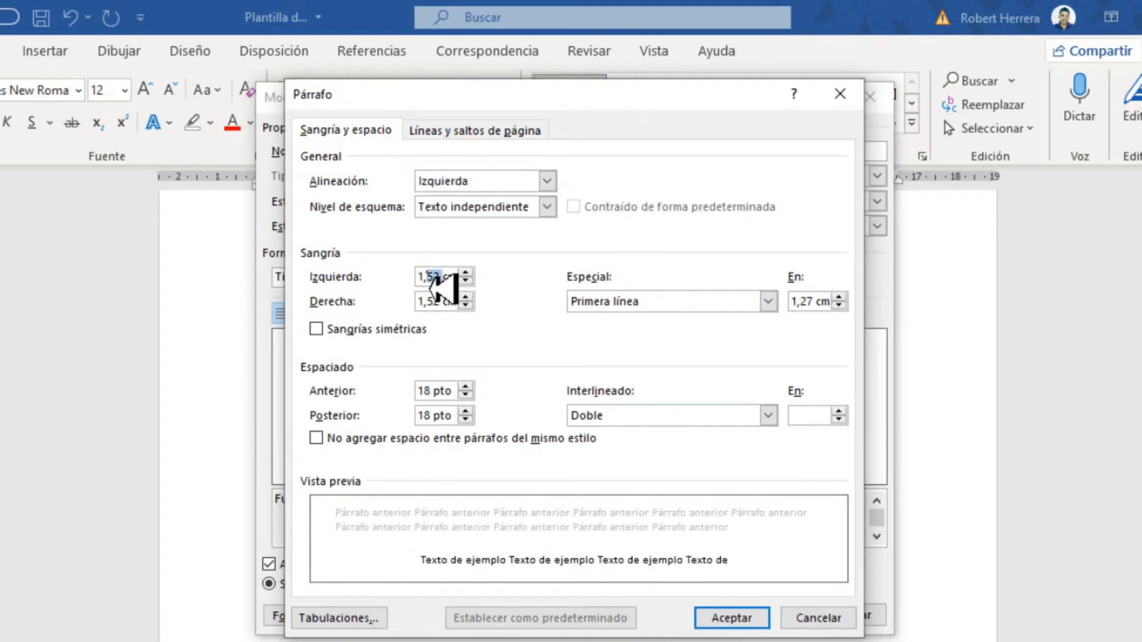
left_click_drag(441, 277, 398, 277)
type("0")
left_click(439, 303)
left_click_drag(447, 318, 396, 316)
type("0")
left_click(454, 391)
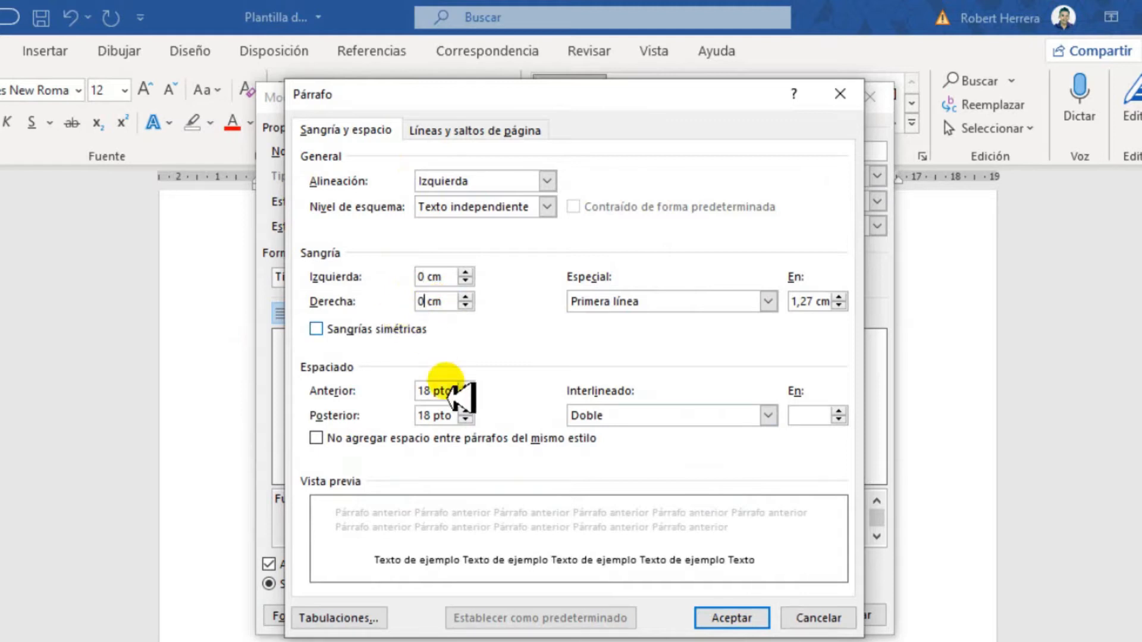
left_click(764, 301)
left_click(687, 321)
Set the title style's spacing before and after to 0 pto with Doble line spacing, and save the style
left_click(434, 392)
left_click_drag(432, 392, 417, 415)
type("0")
left_click(720, 416)
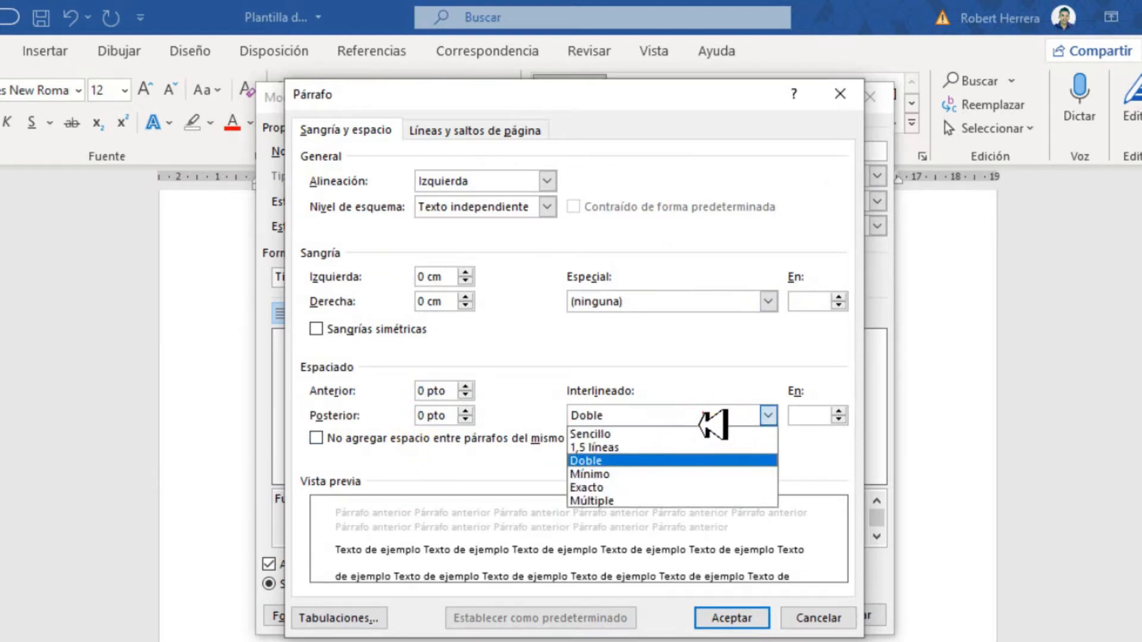
left_click(690, 386)
left_click(733, 618)
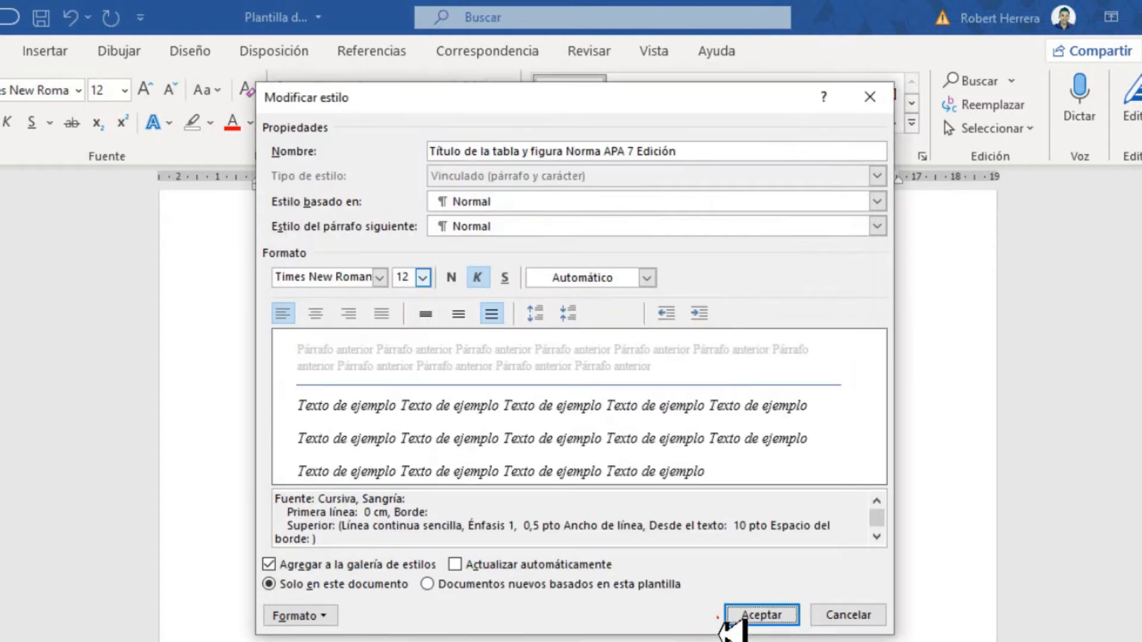
left_click(764, 619)
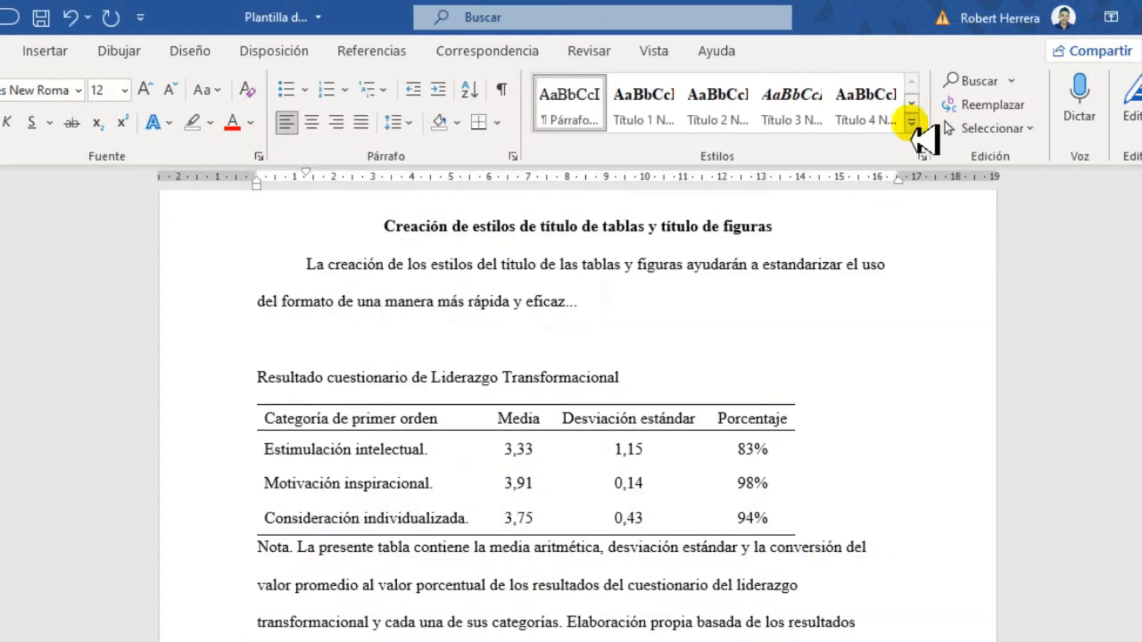
Remove Referencia sutil and the other leftover reference, book title and caption styles from the style gallery
left_click(911, 123)
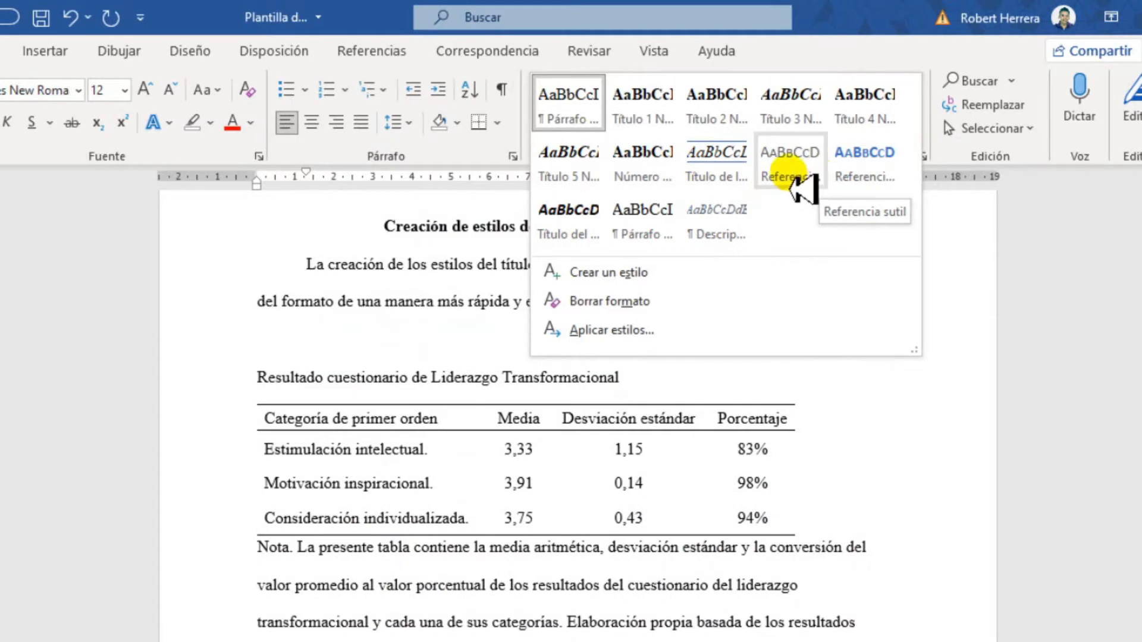
left_click(791, 178)
left_click(920, 138)
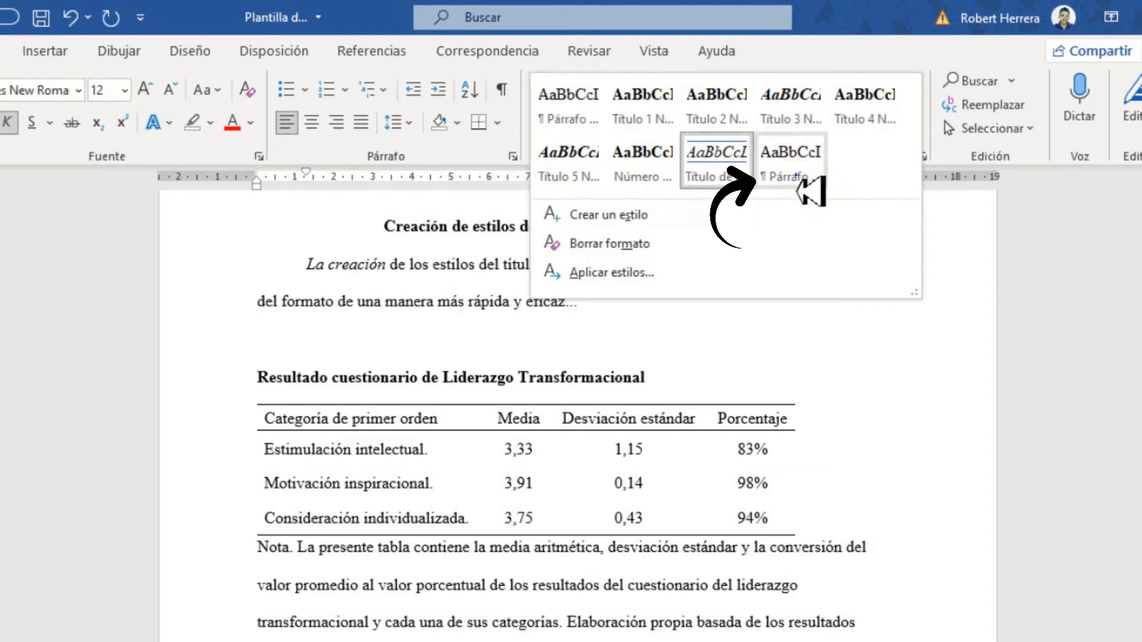
Modify the Párrafo de lista style, renaming it "Nota de tabla y figura Norma APA 7 Edición"
right_click(809, 187)
left_click(869, 221)
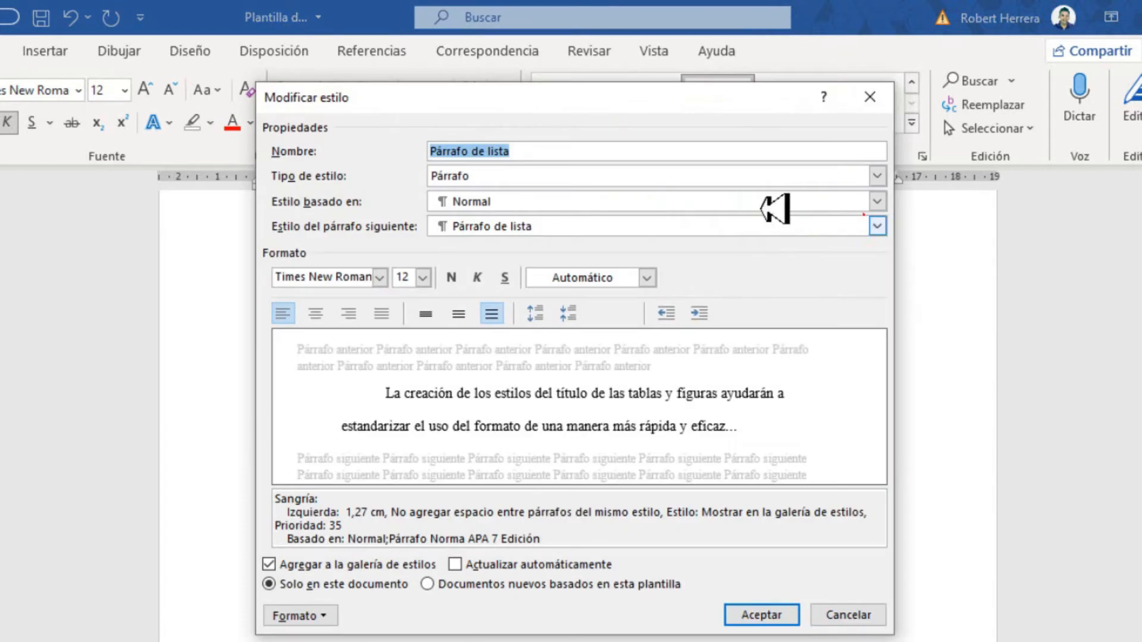
left_click_drag(550, 153, 401, 148)
type("No")
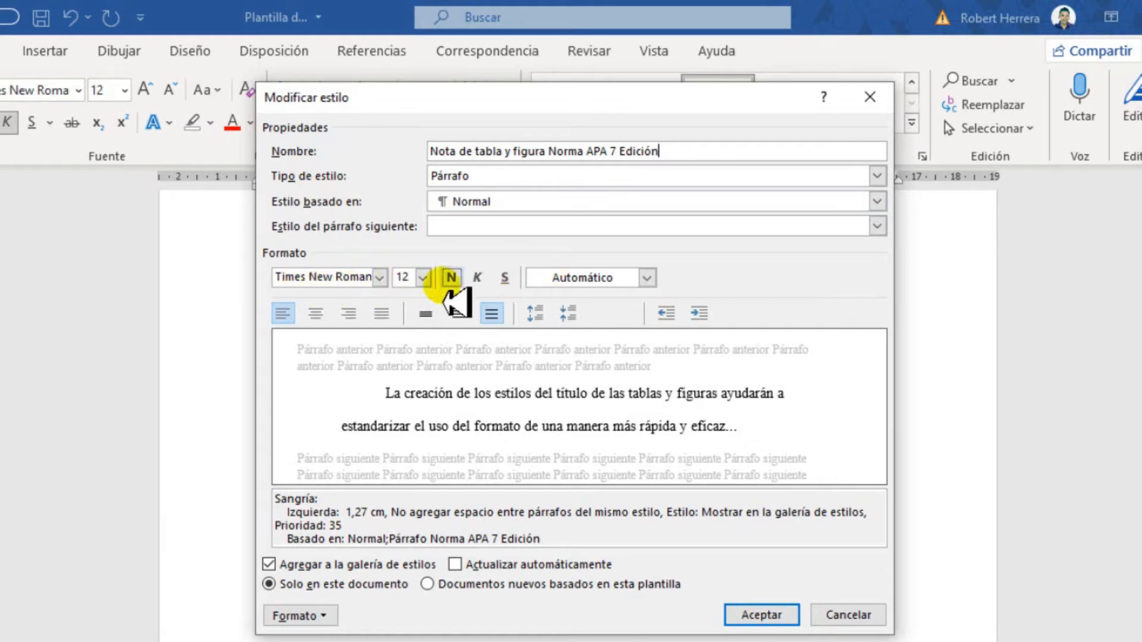
Give the table and figure note style the automatic text colour and left alignment
left_click(647, 278)
left_click(592, 307)
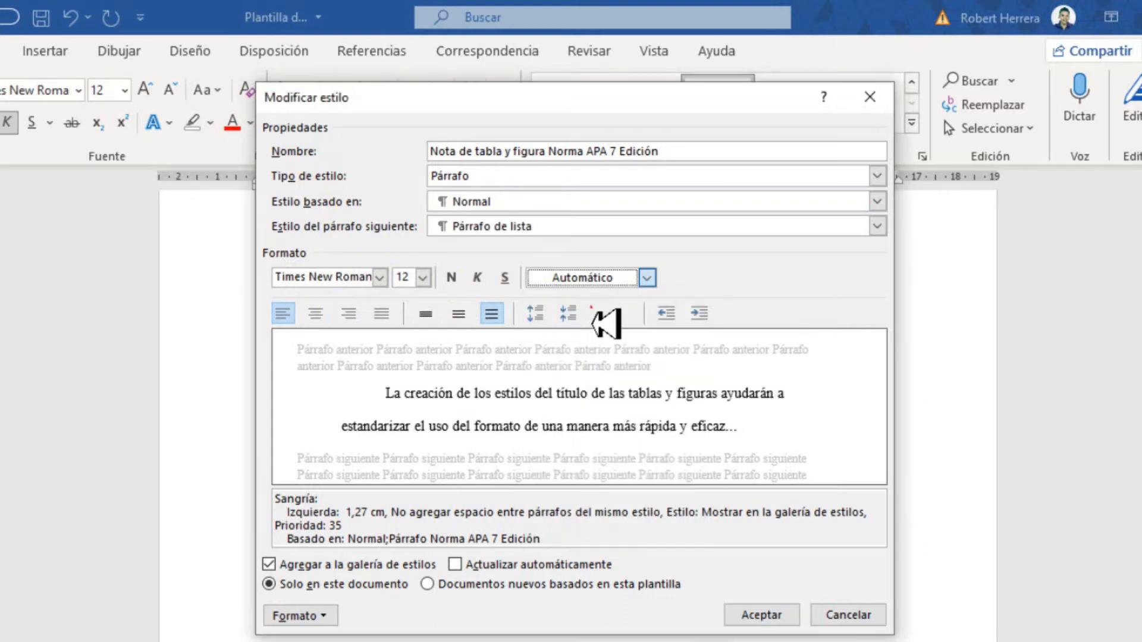
left_click(282, 314)
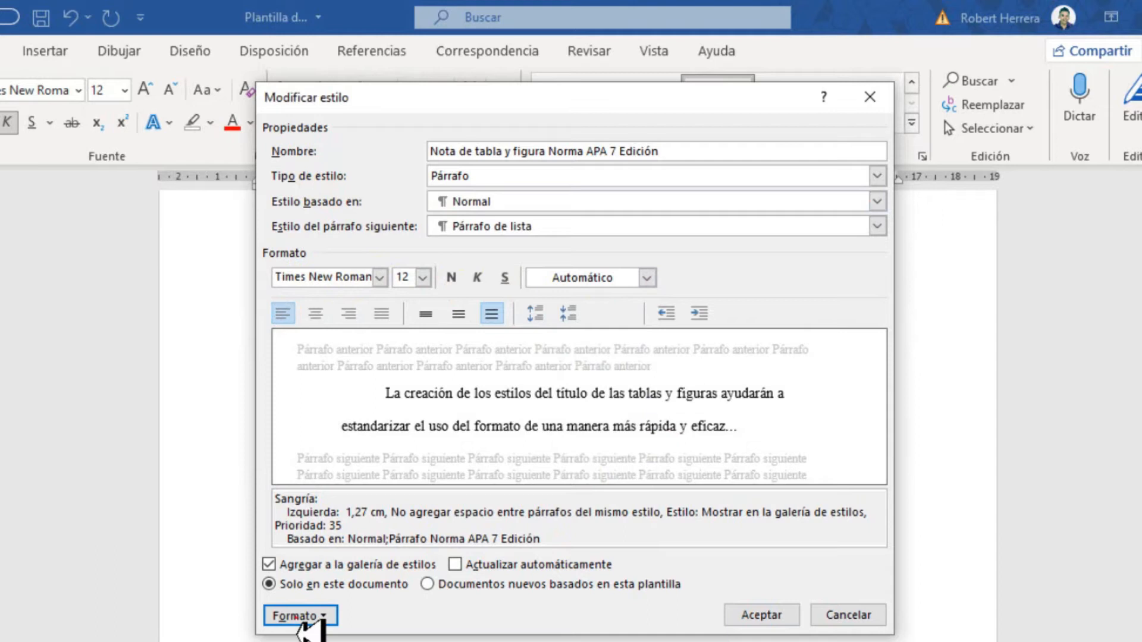
In the note style's paragraph settings, set the left indent to 0 cm, special indent to (ninguna) and spacing before to 12 pto, and save the style
left_click(307, 615)
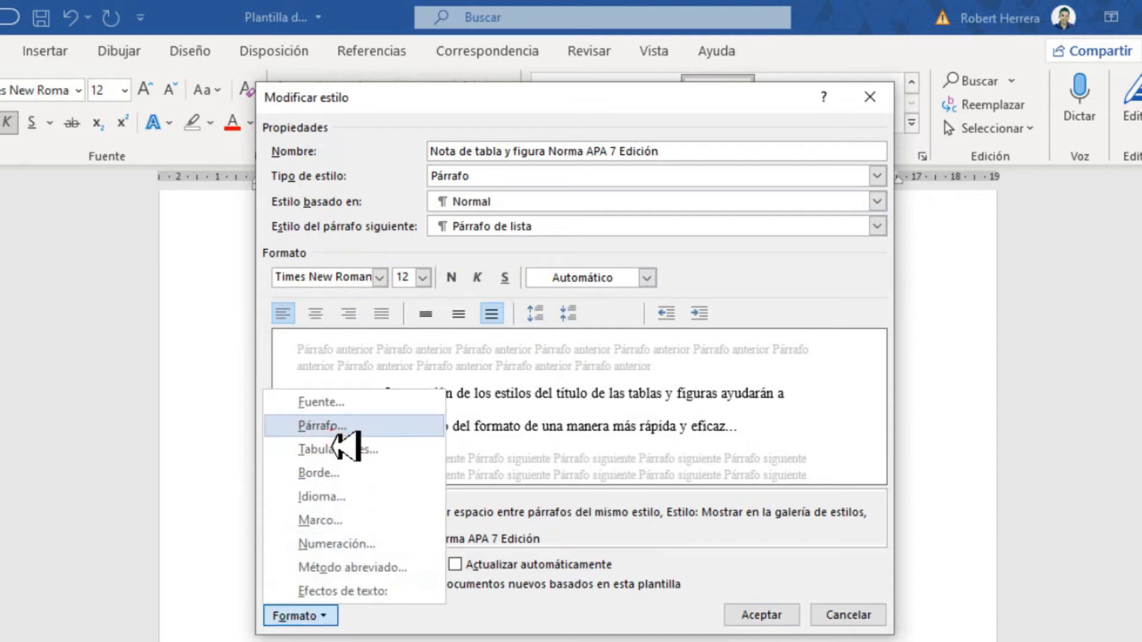
left_click(336, 433)
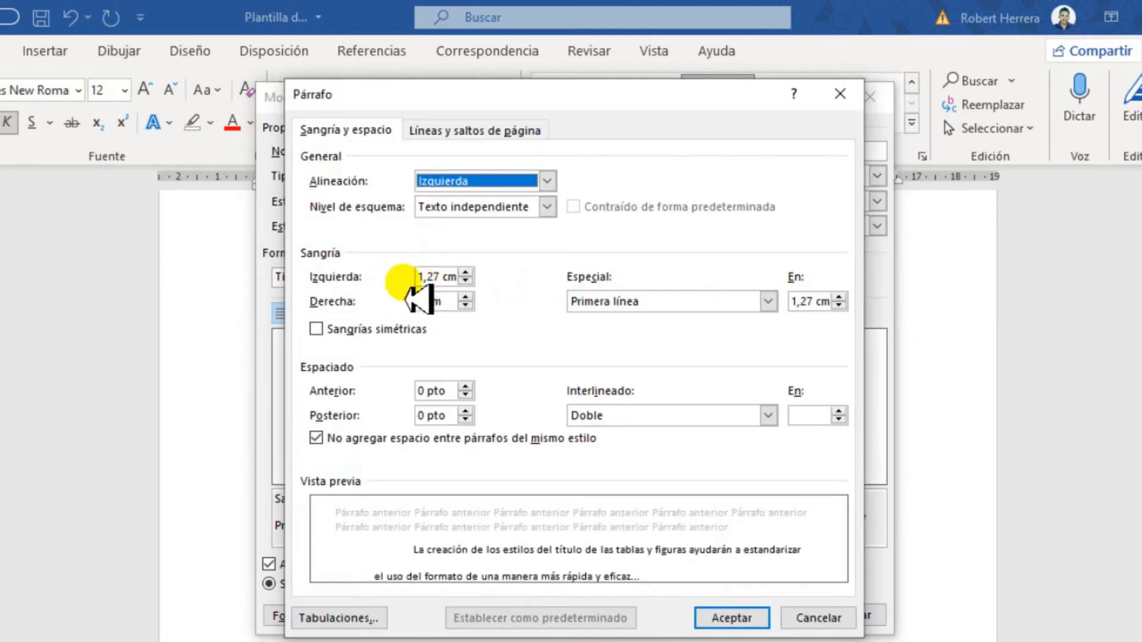
left_click(422, 276)
left_click_drag(418, 278, 447, 278)
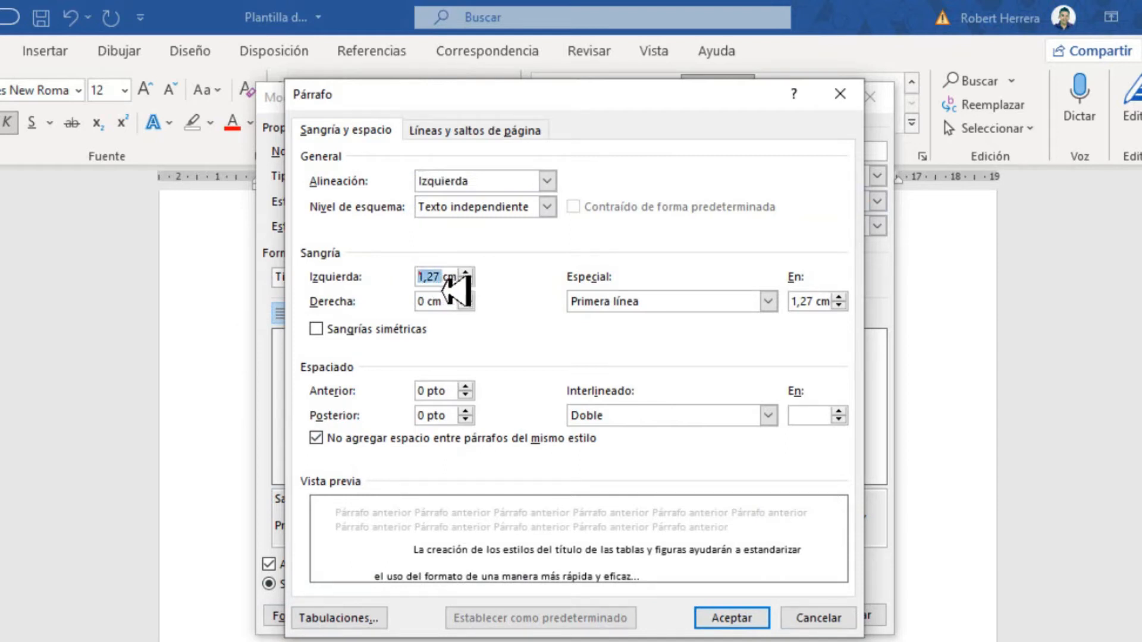
double_click(440, 276)
type("0")
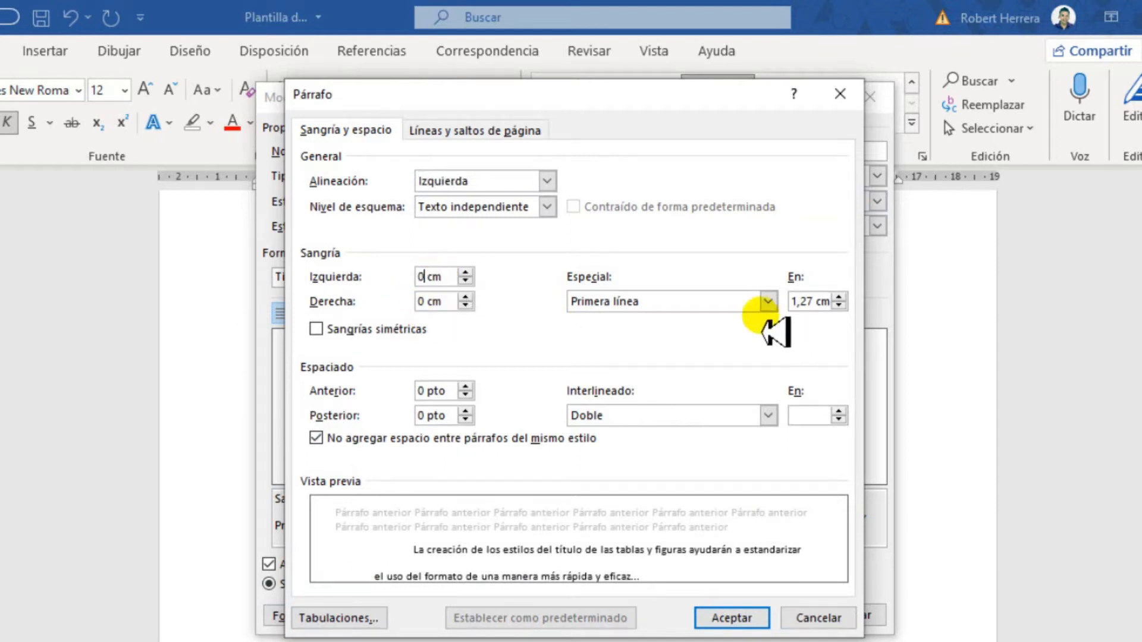
left_click(740, 306)
left_click(695, 318)
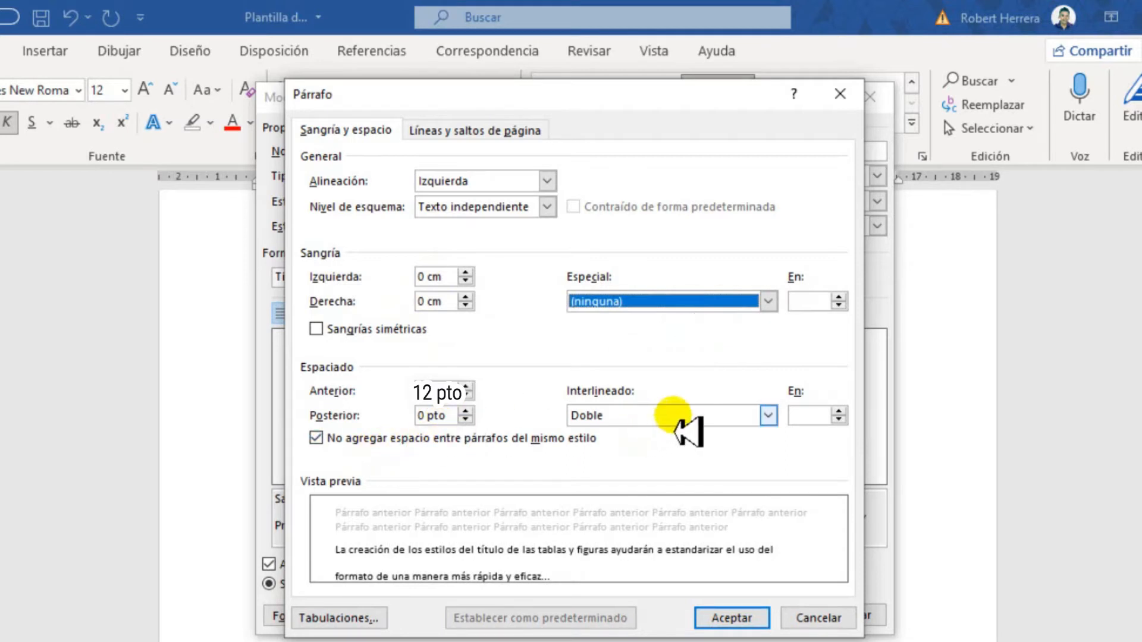
left_click(747, 618)
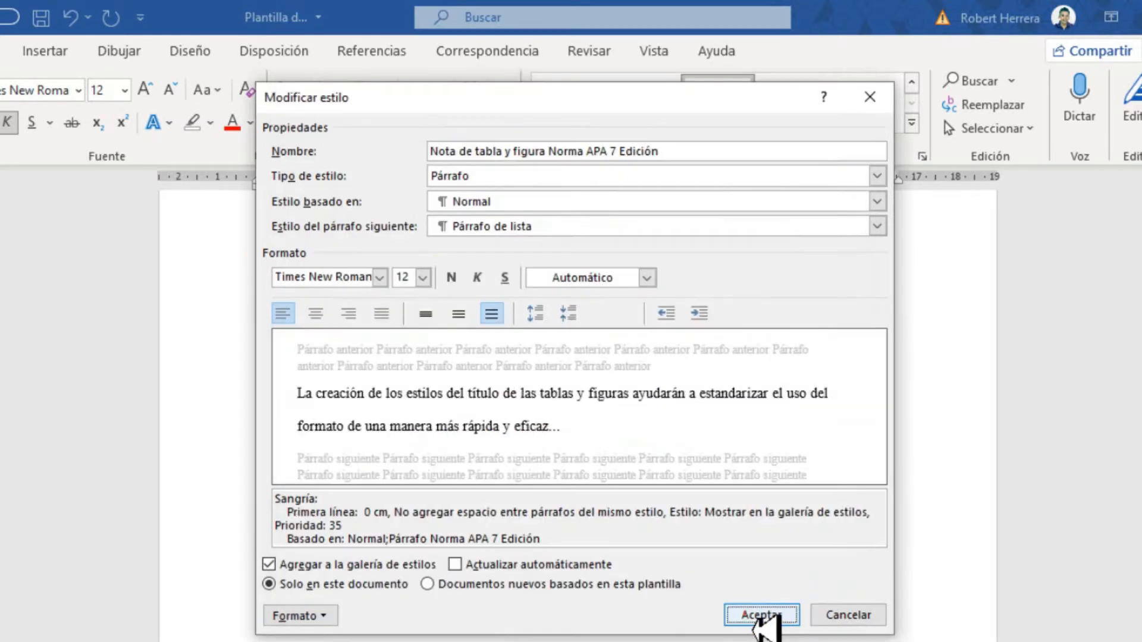
left_click(760, 617)
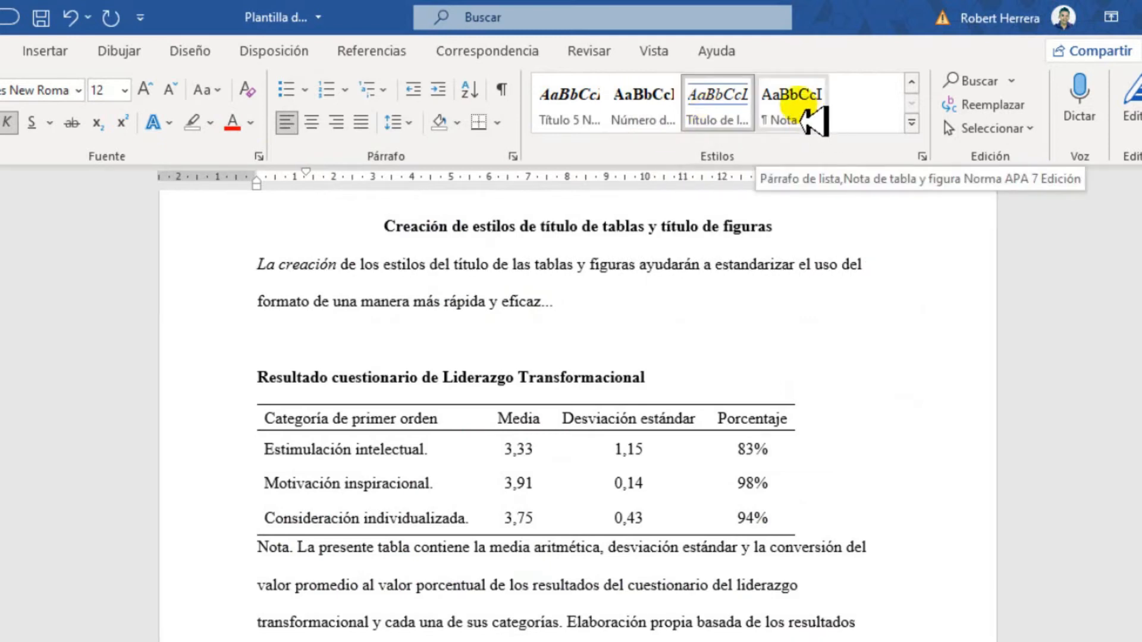
Review the styles in the gallery and the sample table with its title and note in the document
left_click(912, 123)
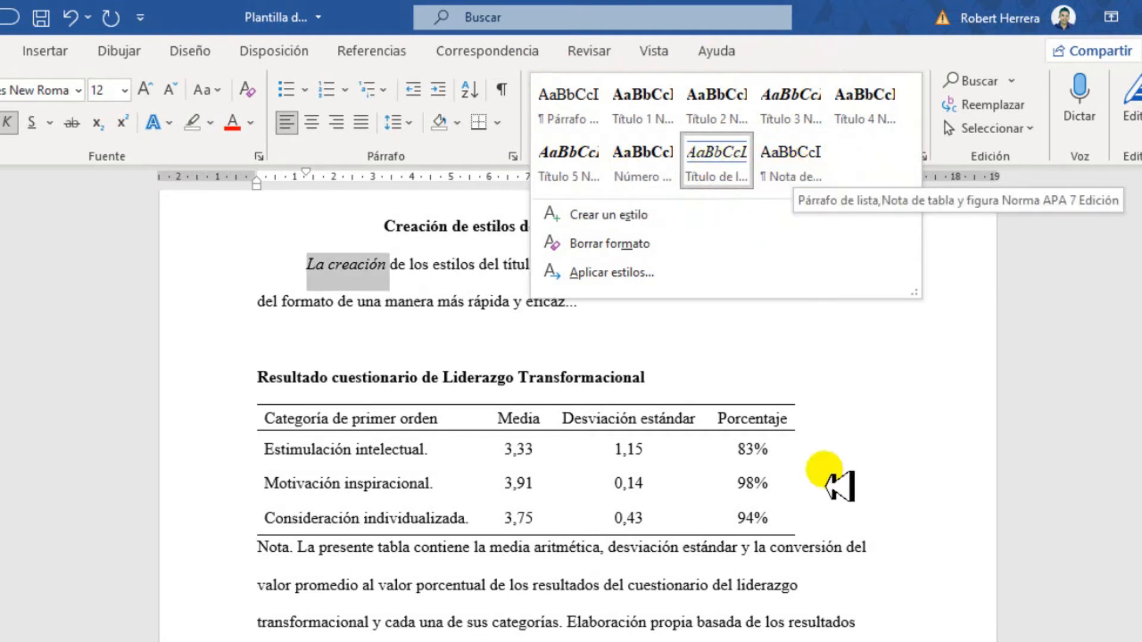
left_click(882, 381)
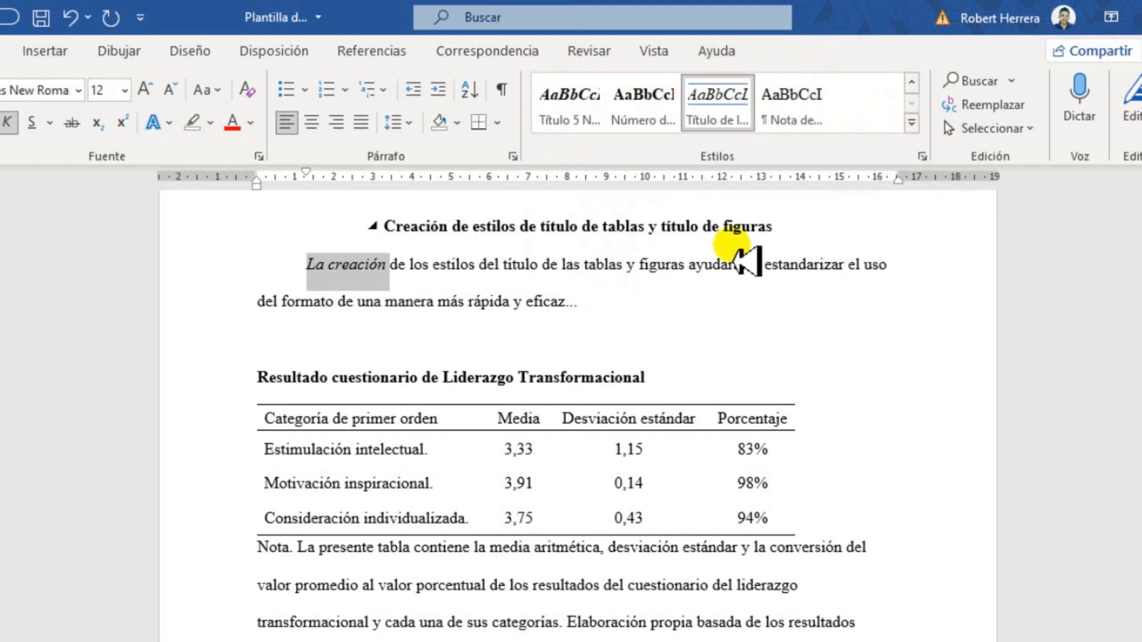
left_click(541, 337)
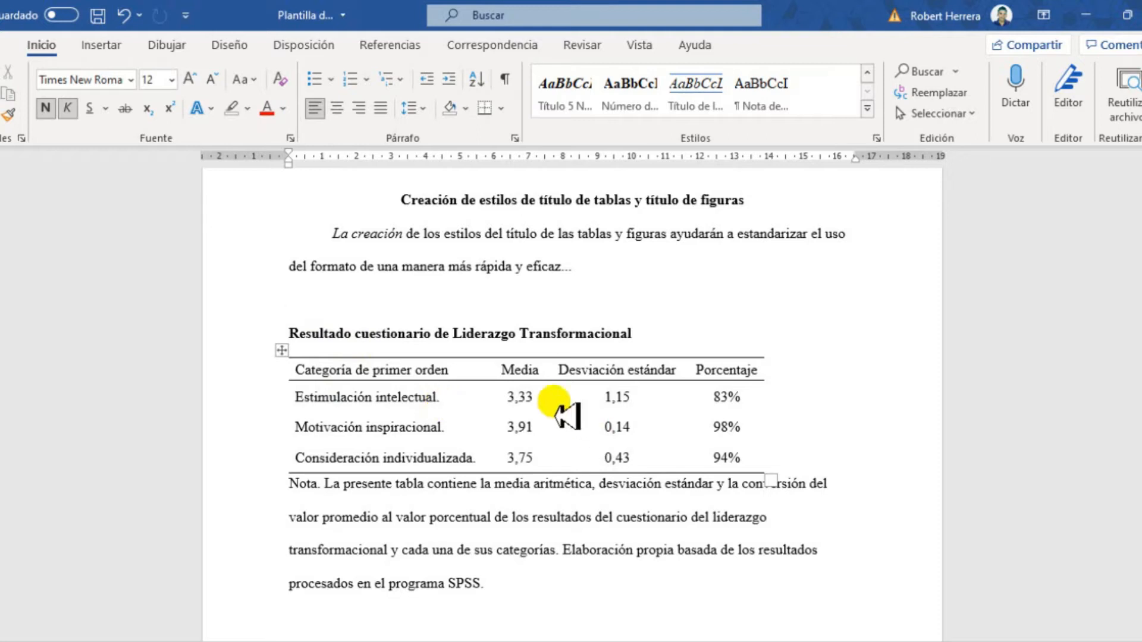
left_click(516, 410)
scroll(387, 420, "down", 3)
scroll(416, 421, "up", 5)
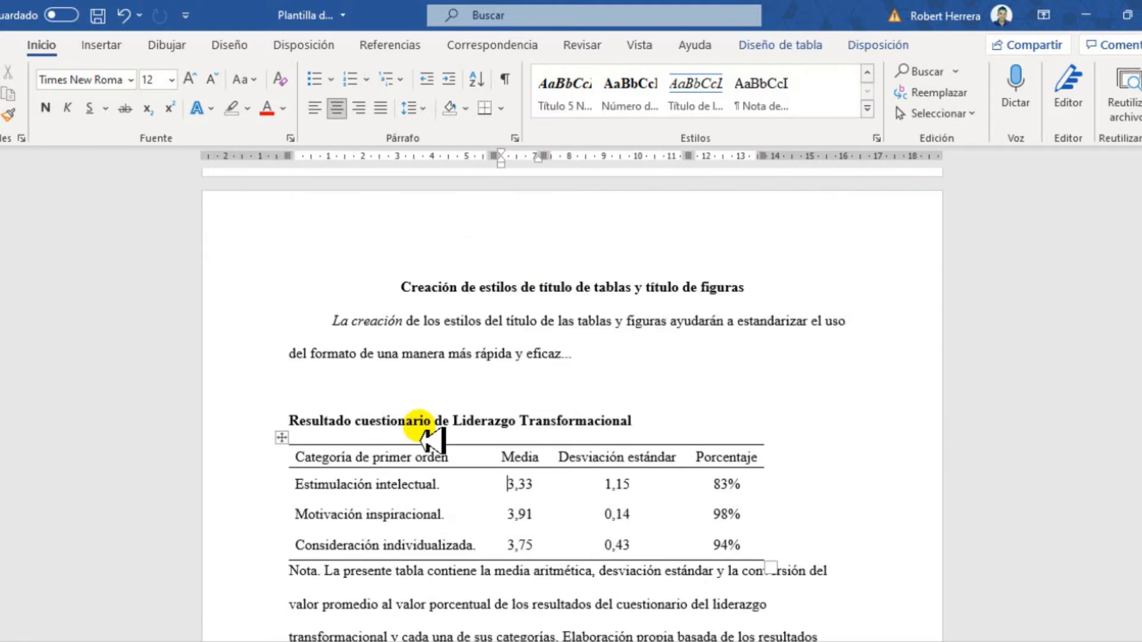
scroll(461, 426, "down", 4)
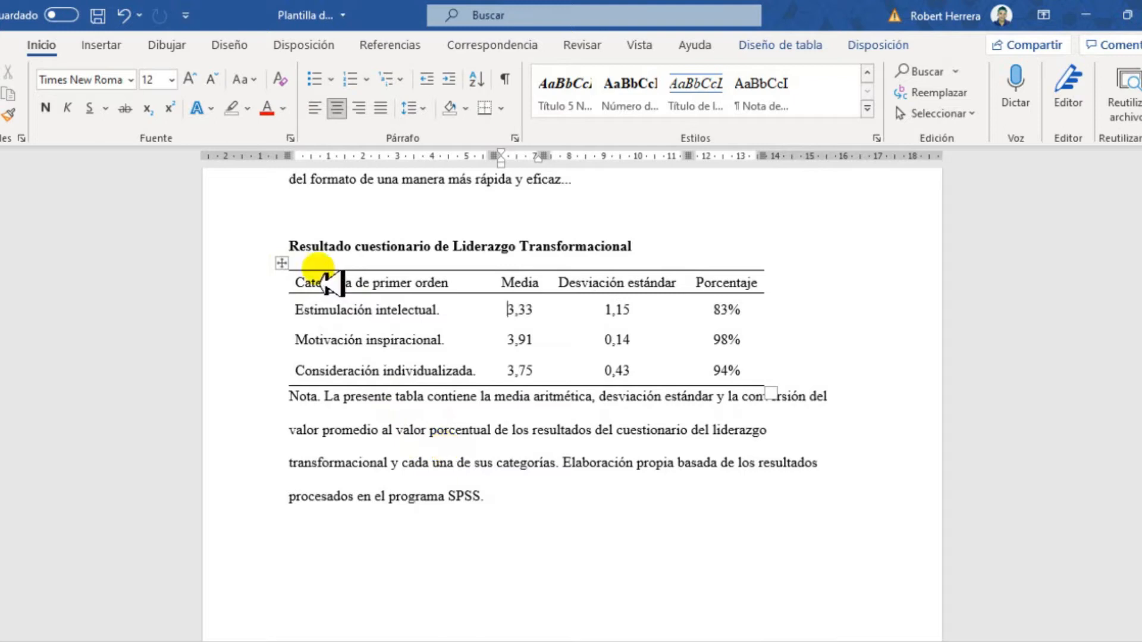
scroll(423, 381, "up", 2)
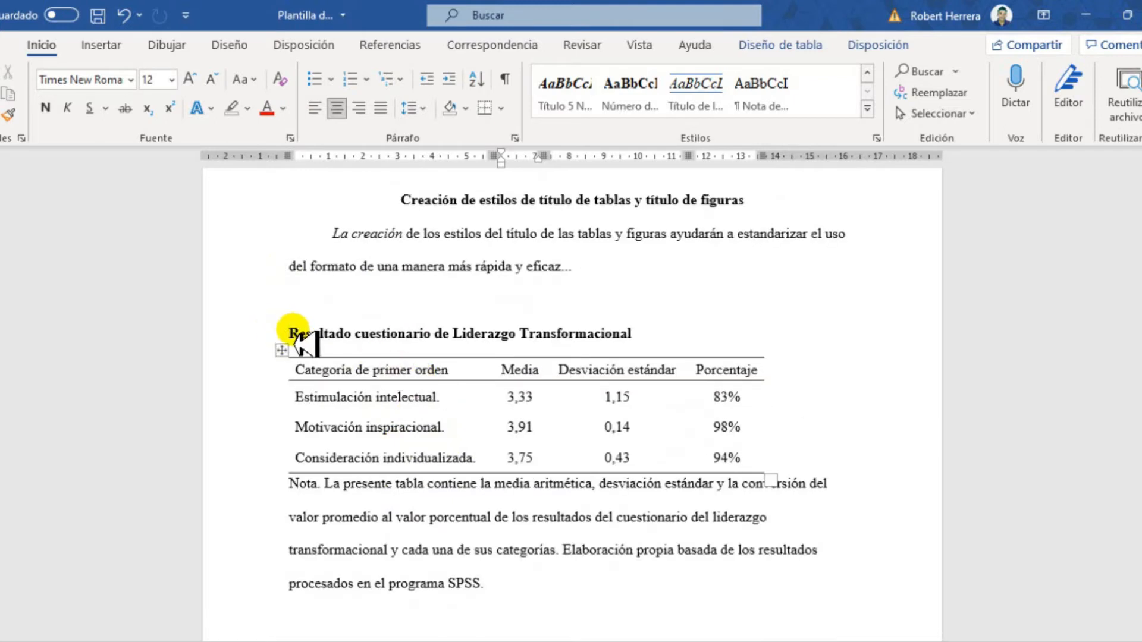
Undo the last edits to the table title and cut "Resultado del cuestionario de Liderazgo Transformacional" from above the table
left_click_drag(632, 333, 331, 348)
key("ctrl+z")
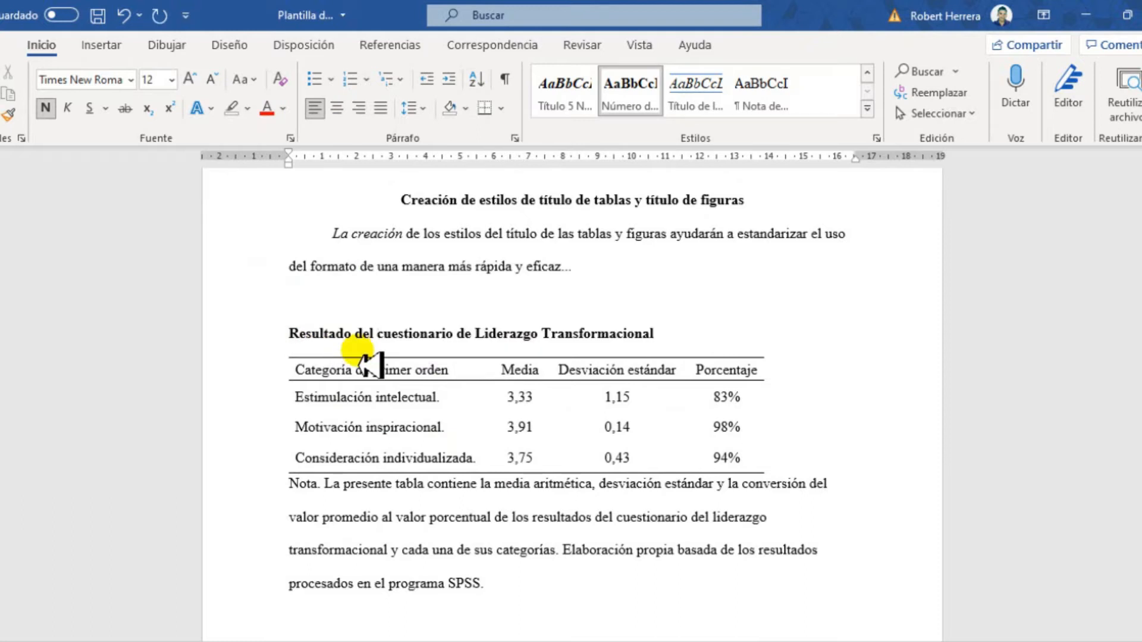
key("ctrl+z")
left_click(656, 334)
left_click_drag(663, 335, 310, 340)
right_click(308, 337)
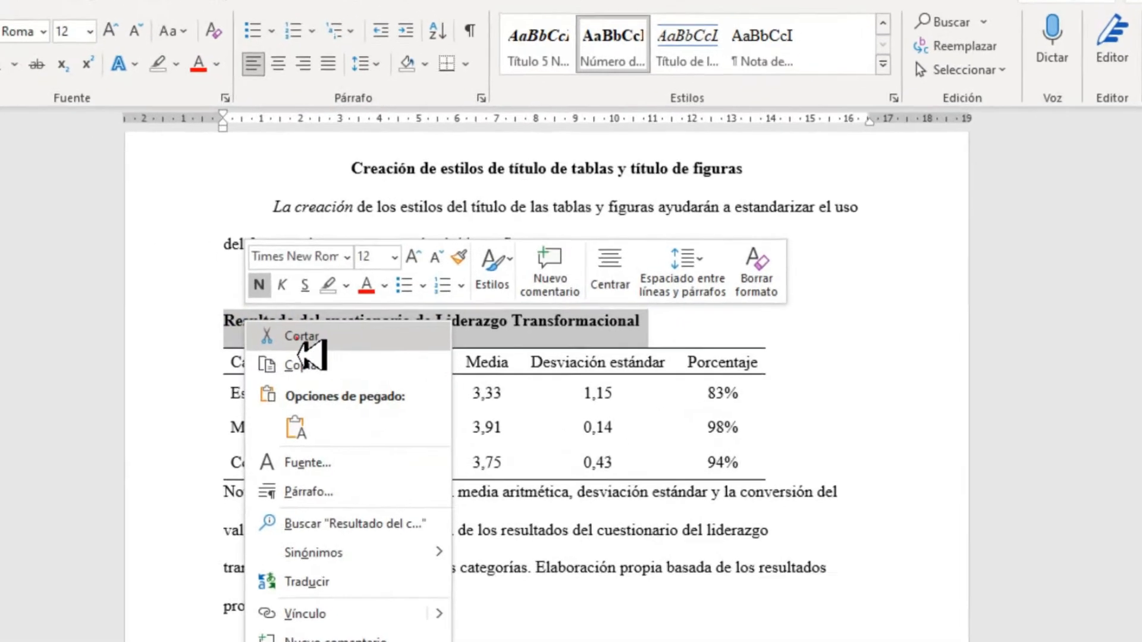
left_click(355, 347)
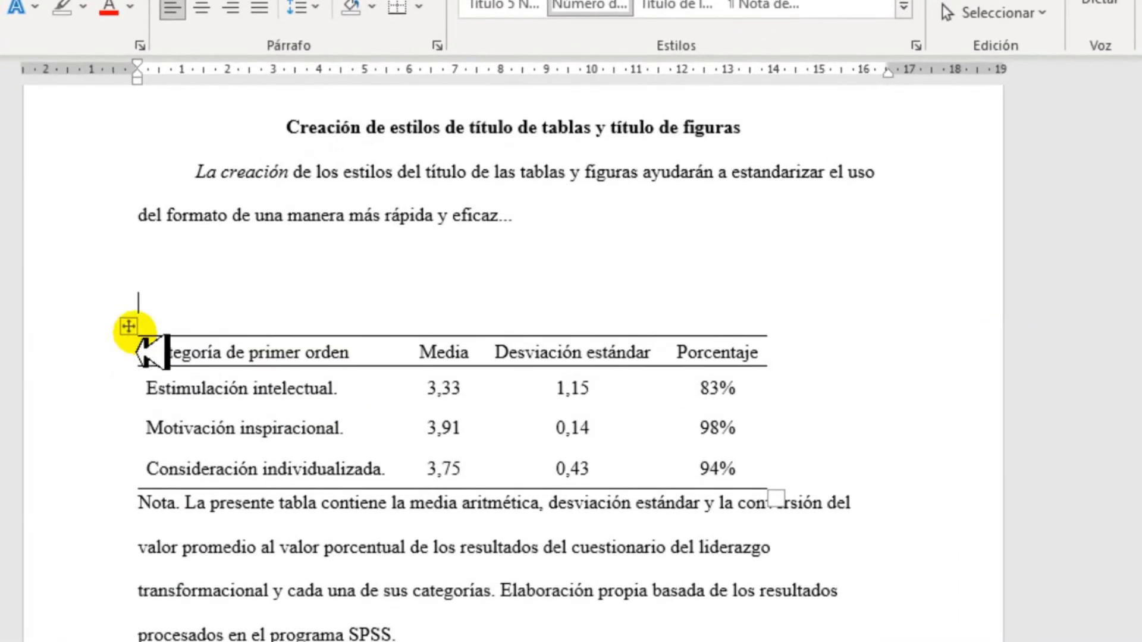
Set up a caption for the table with the label Tabla above the selection, and paste the table title after "Tabla 1"
right_click(131, 343)
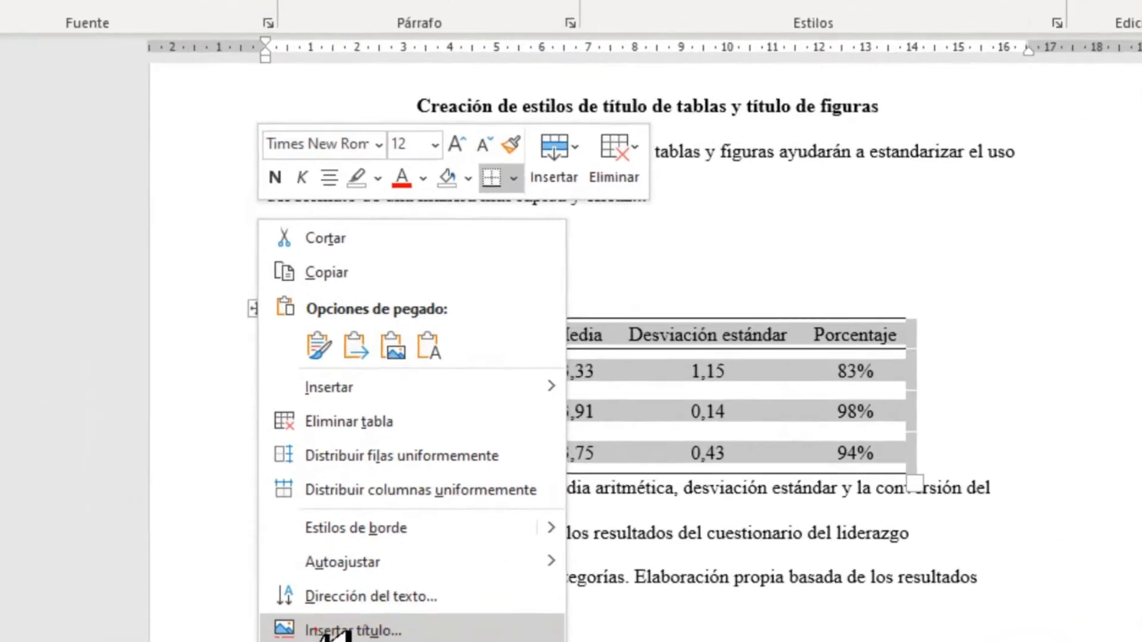
left_click(293, 595)
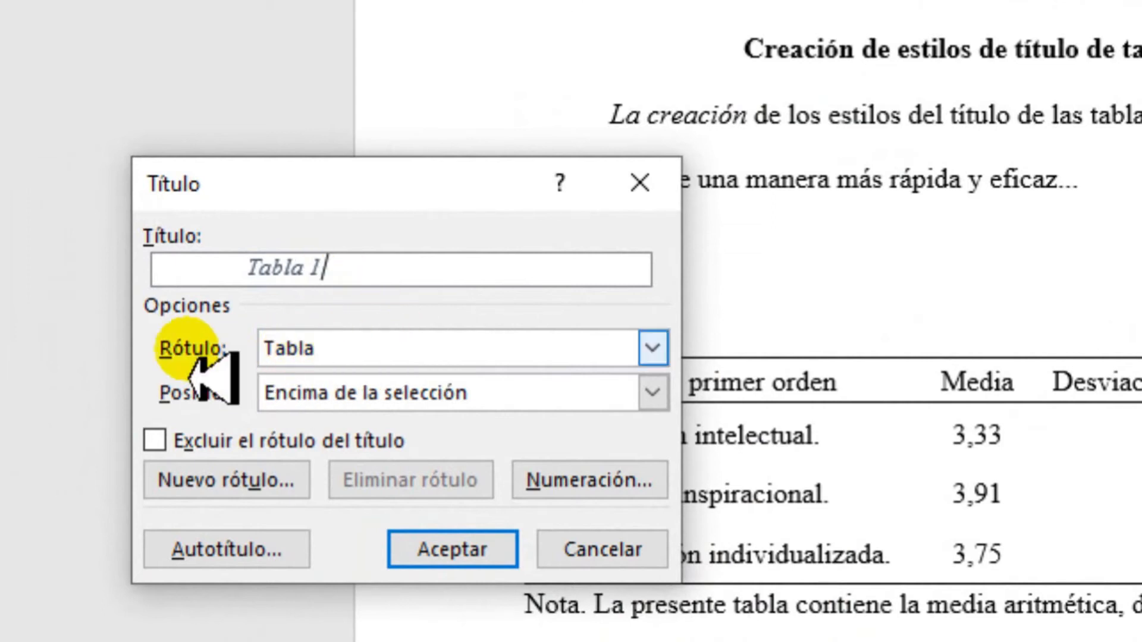
left_click(297, 350)
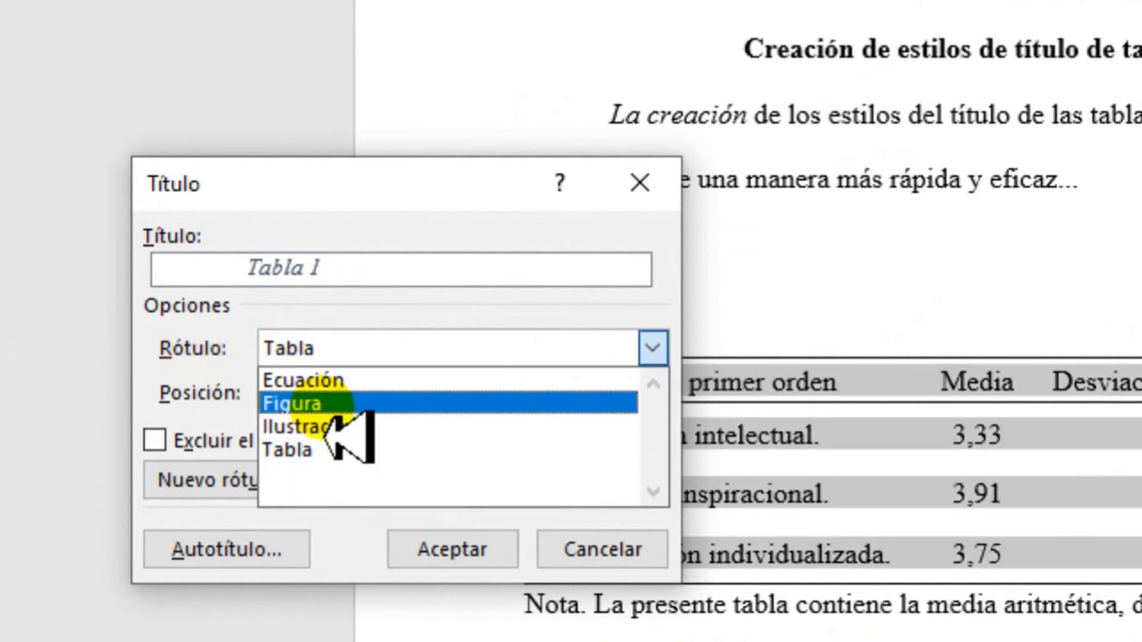
left_click(654, 356)
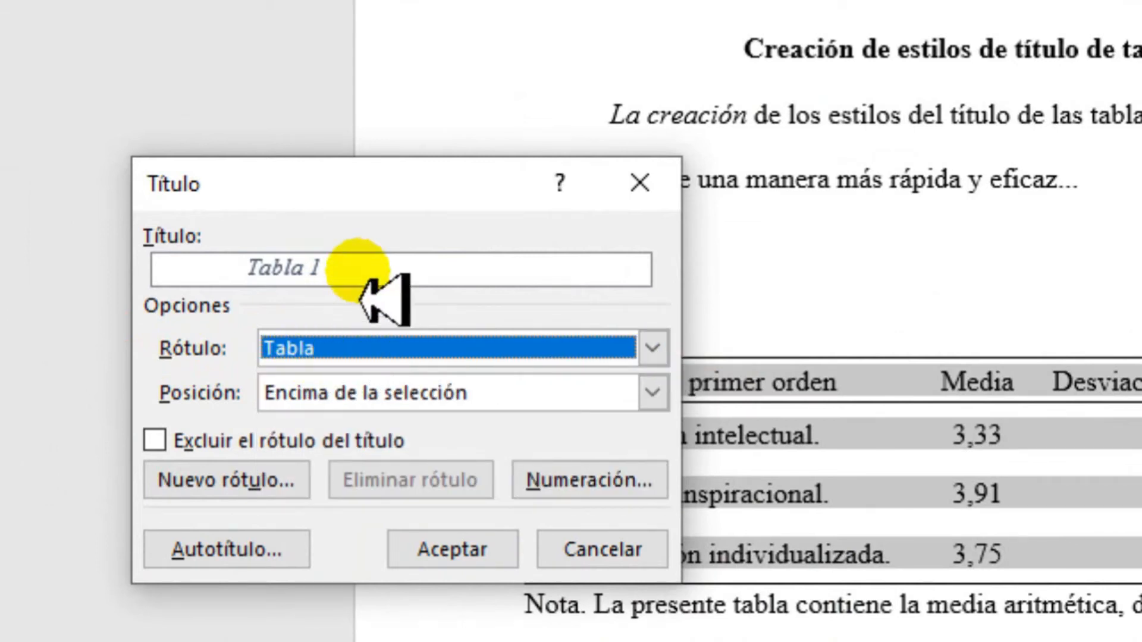
left_click(357, 268)
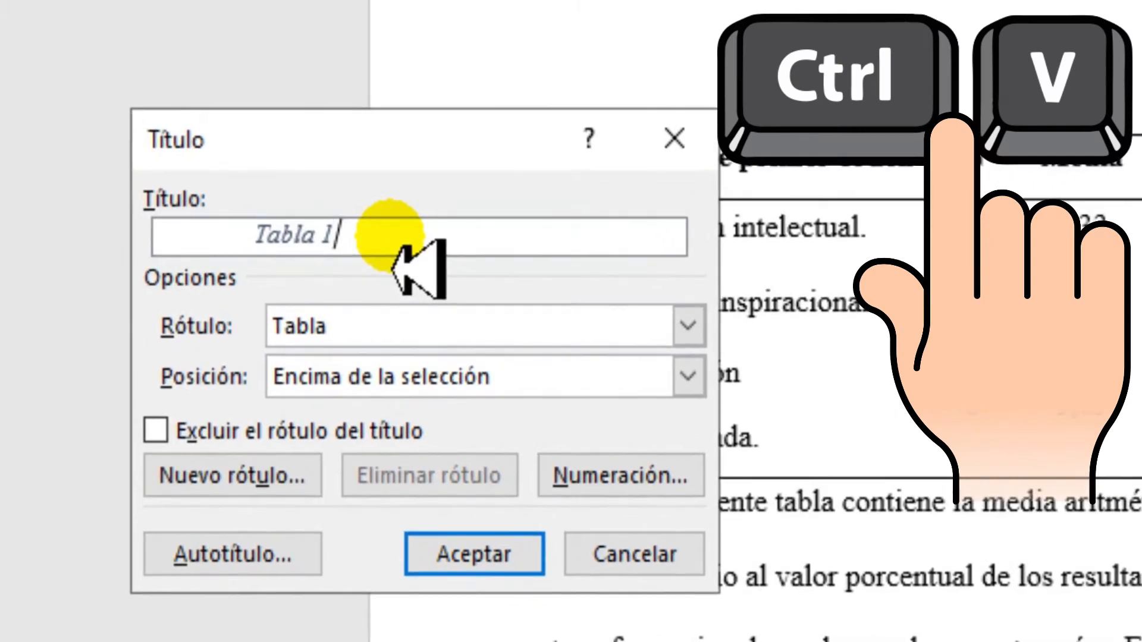
key("ctrl+v")
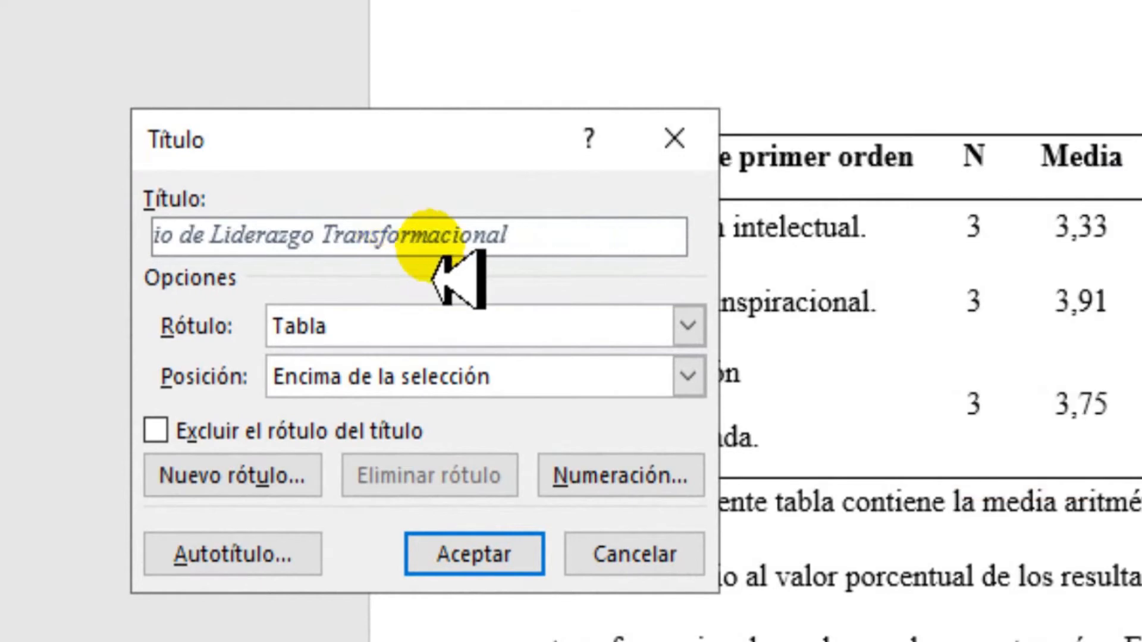
Insert a line break between "Tabla 1" and "Resultado cuestionario de Liderazgo Transformacional" in the caption text, and confirm the caption
key("Left")
key("Left")
key("Left")
key("Left")
key("Left")
key("Left")
key("Left")
key("Left")
key("Left")
key("Left")
key("Left")
key("Left")
key("Left")
key("Left")
key("Left")
key("Left")
key("Left")
key("Left")
key("Left")
key("Left")
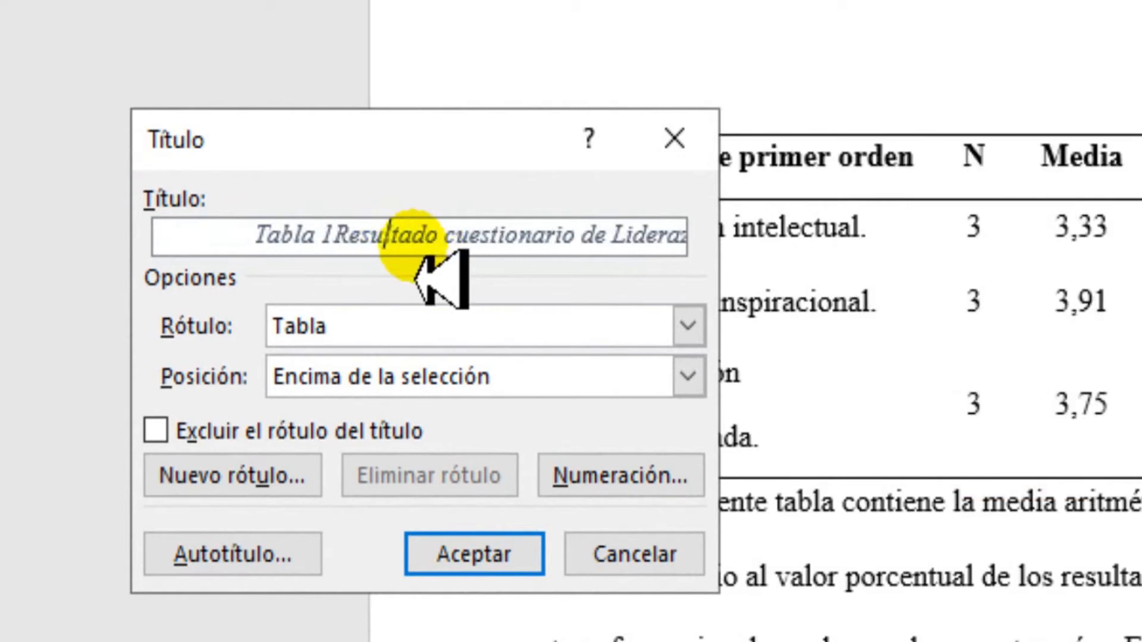
left_click(337, 235)
left_click(337, 235)
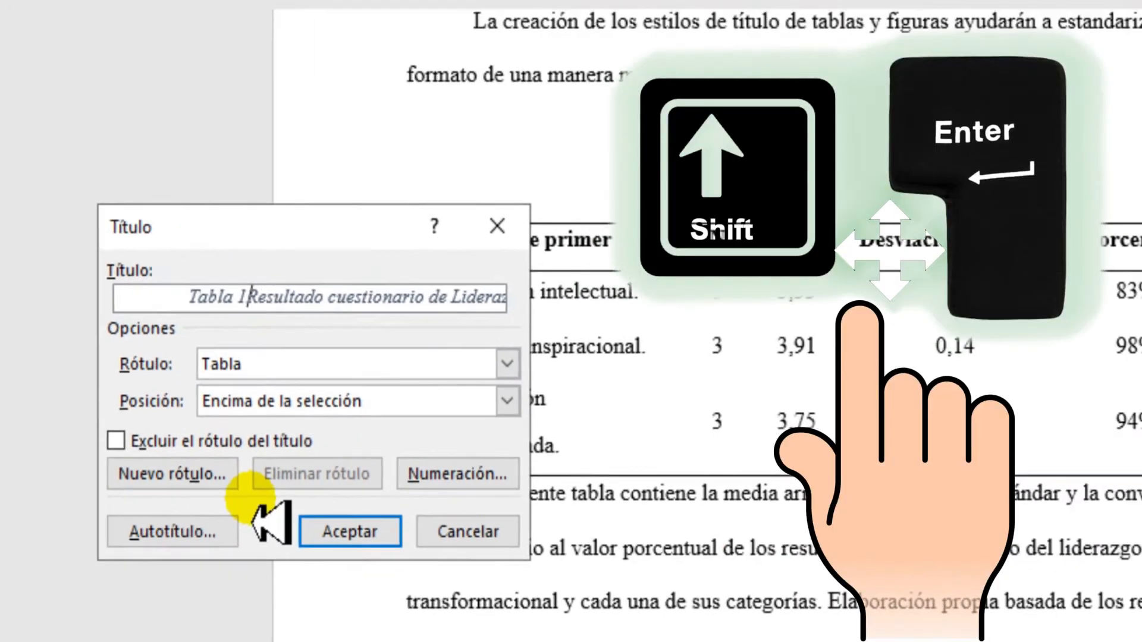
key("shift+Return")
key("Return")
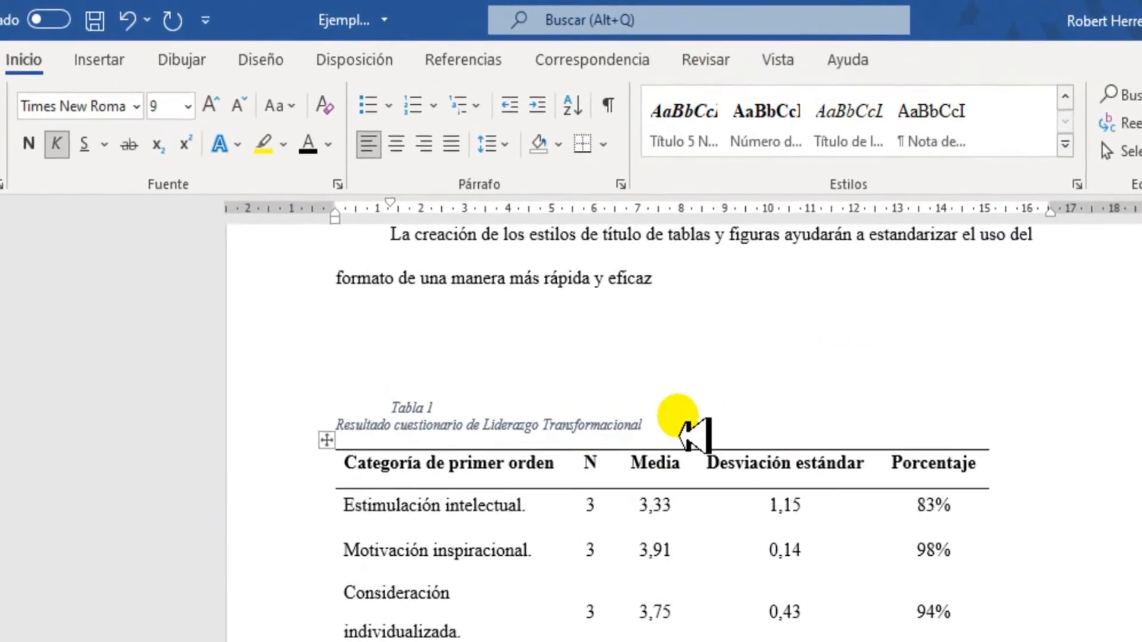
Remove the first-line indent from the "Tabla 1" caption above the table
left_click_drag(558, 372, 348, 362)
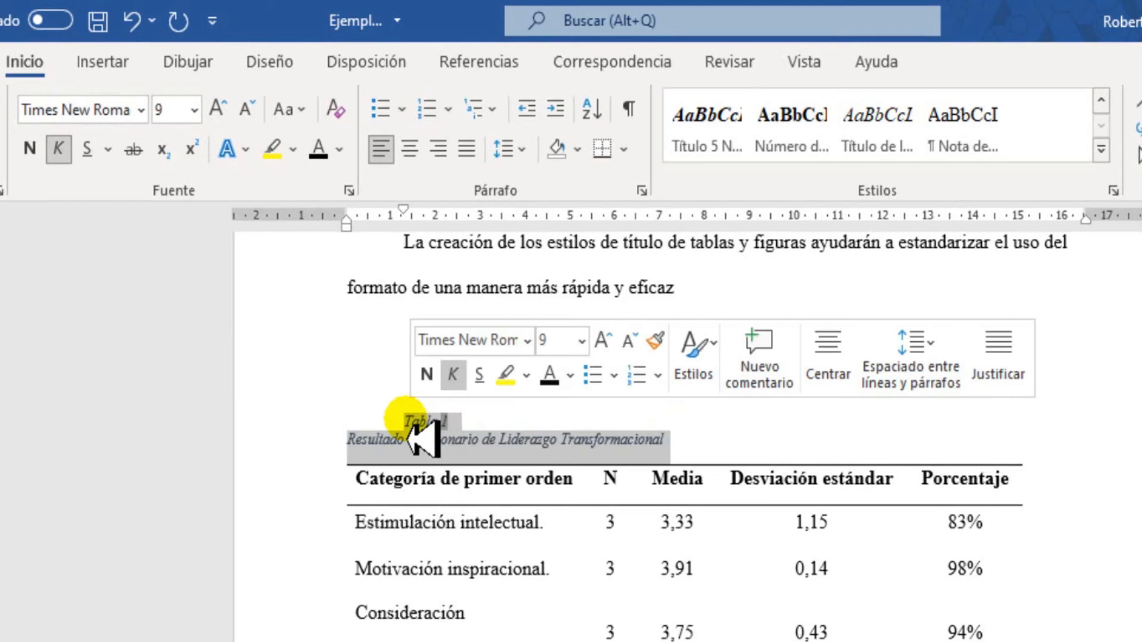
left_click(406, 420)
left_click_drag(399, 416, 654, 440)
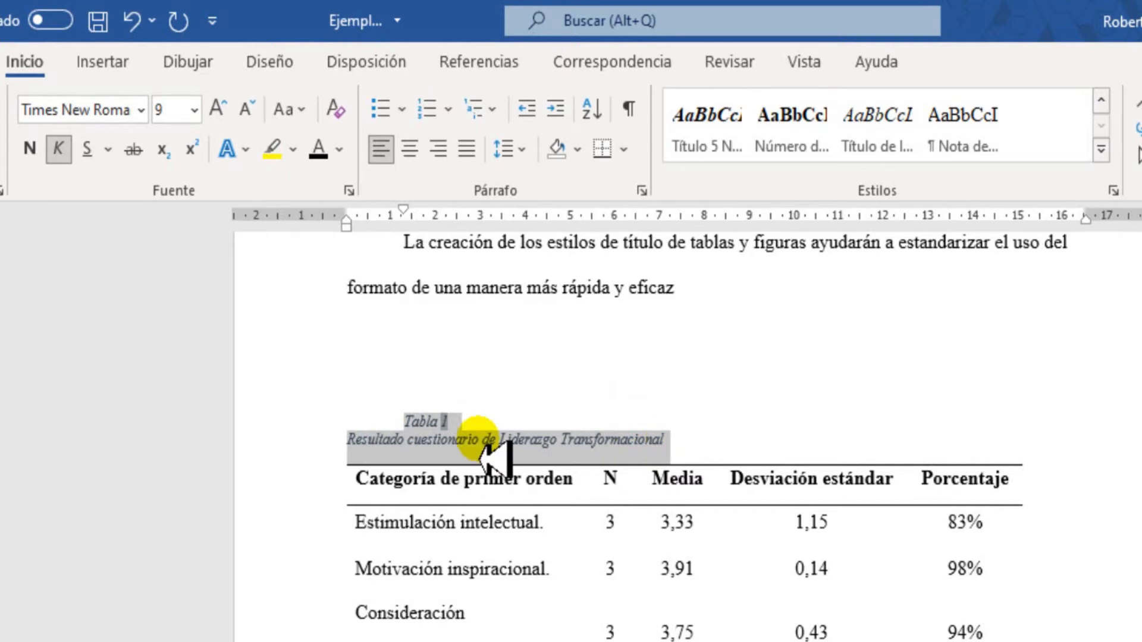
left_click(408, 424)
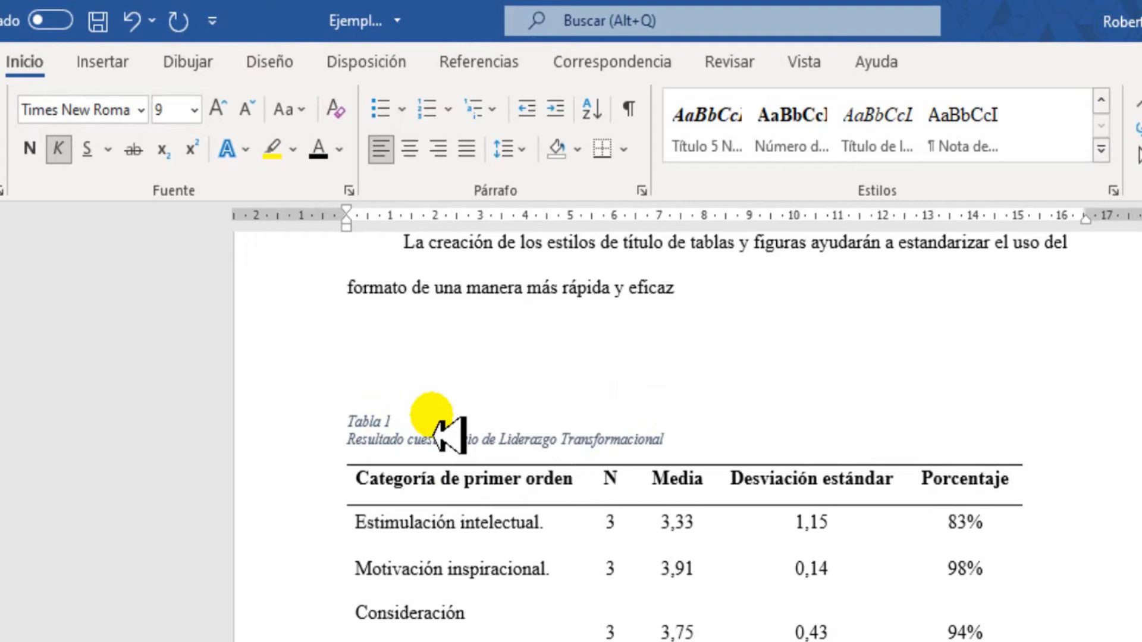
Apply the "Número de tabla y figura Norma APA 7 Edición" style to "Tabla 1" above the table
triple_click(357, 421)
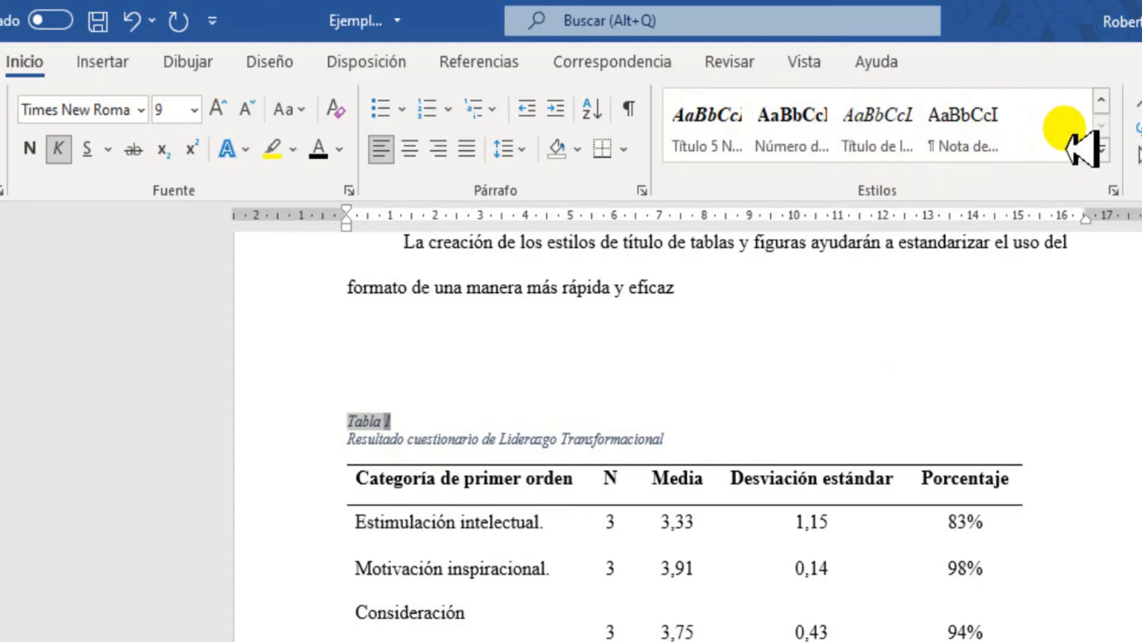
left_click(792, 149)
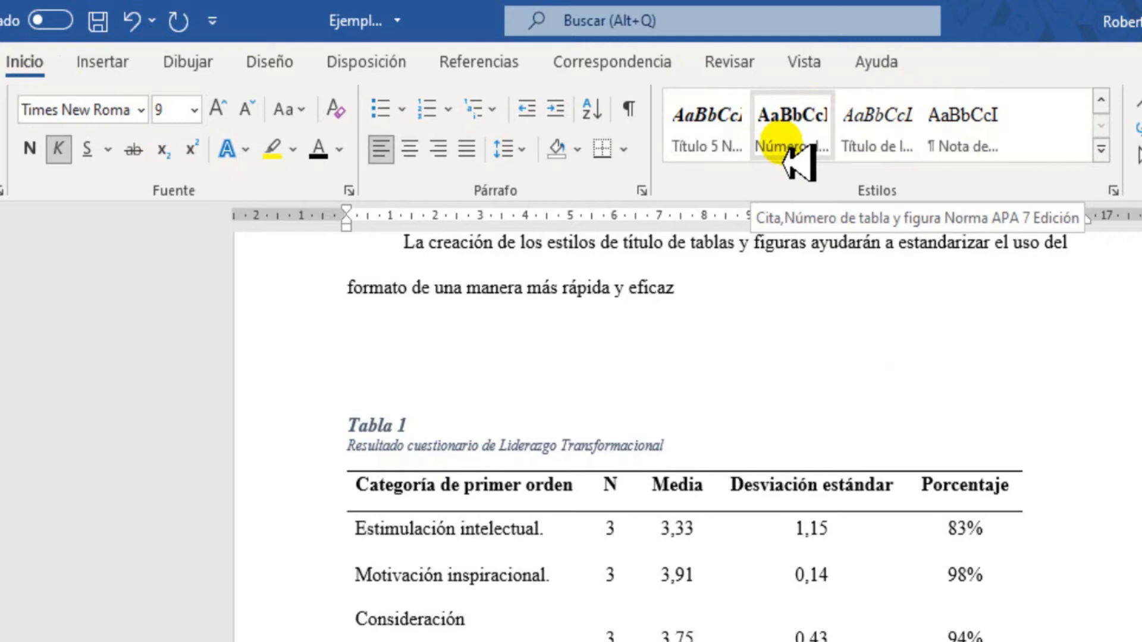
left_click(787, 150)
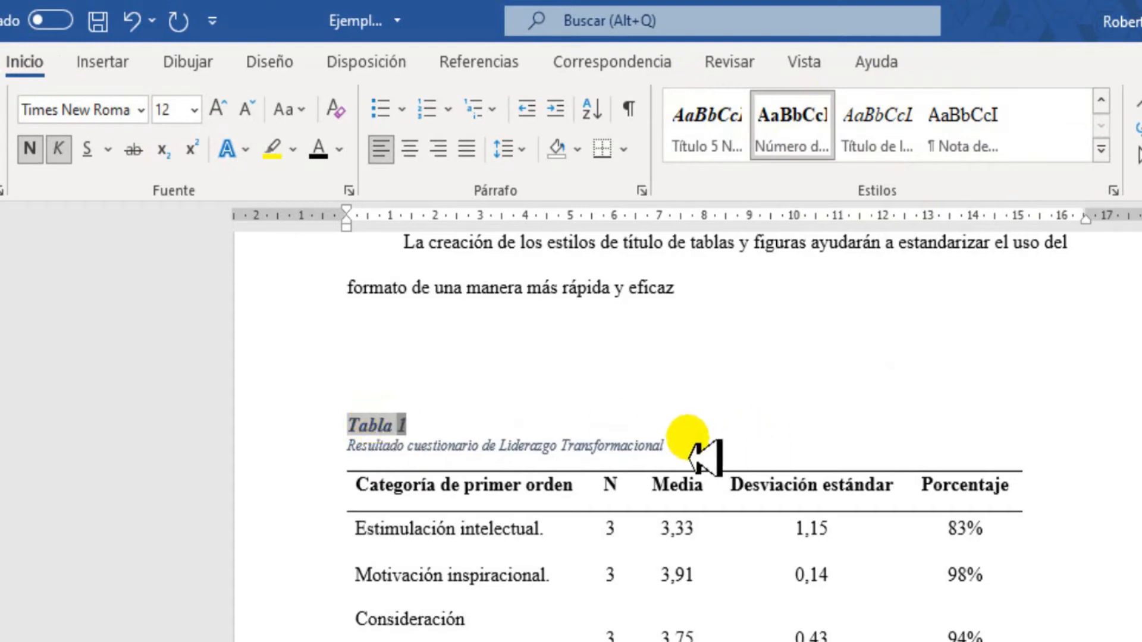
Apply the "Título de la tabla y figura Norma APA 7" style to the table title "Resultado cuestionario de Liderazgo Transformacional"
left_click_drag(666, 452, 371, 460)
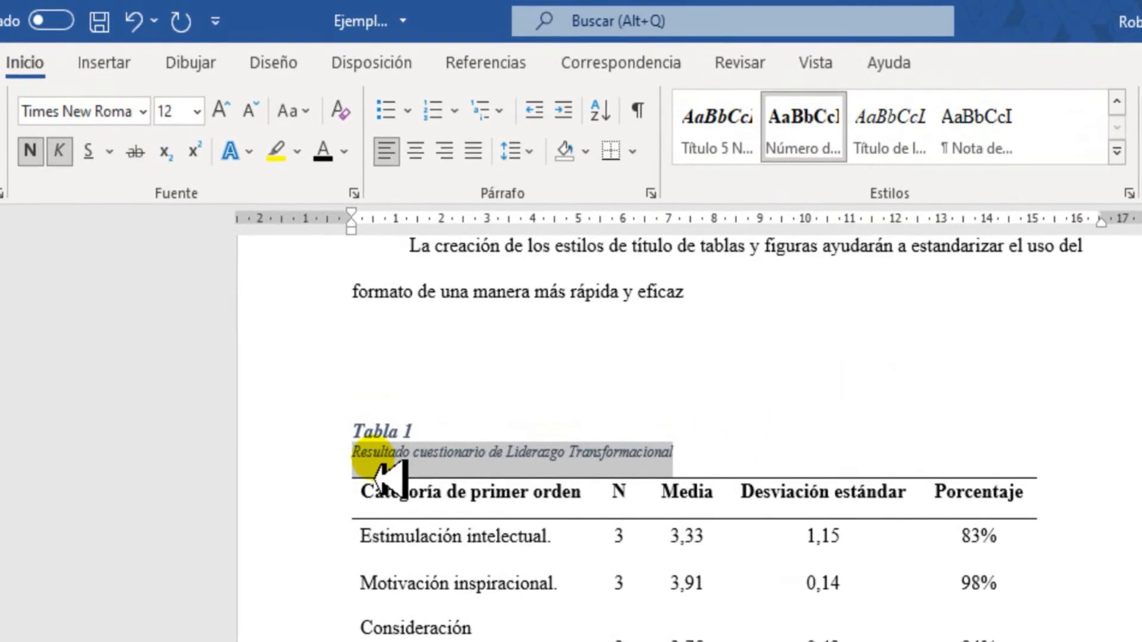
left_click(892, 161)
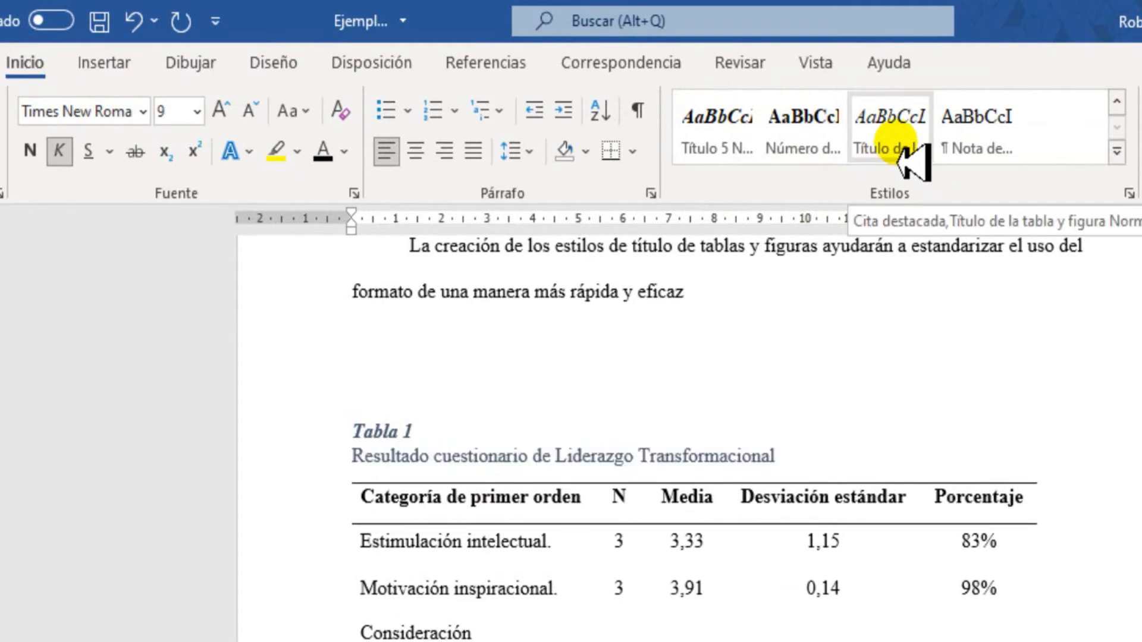
left_click(896, 154)
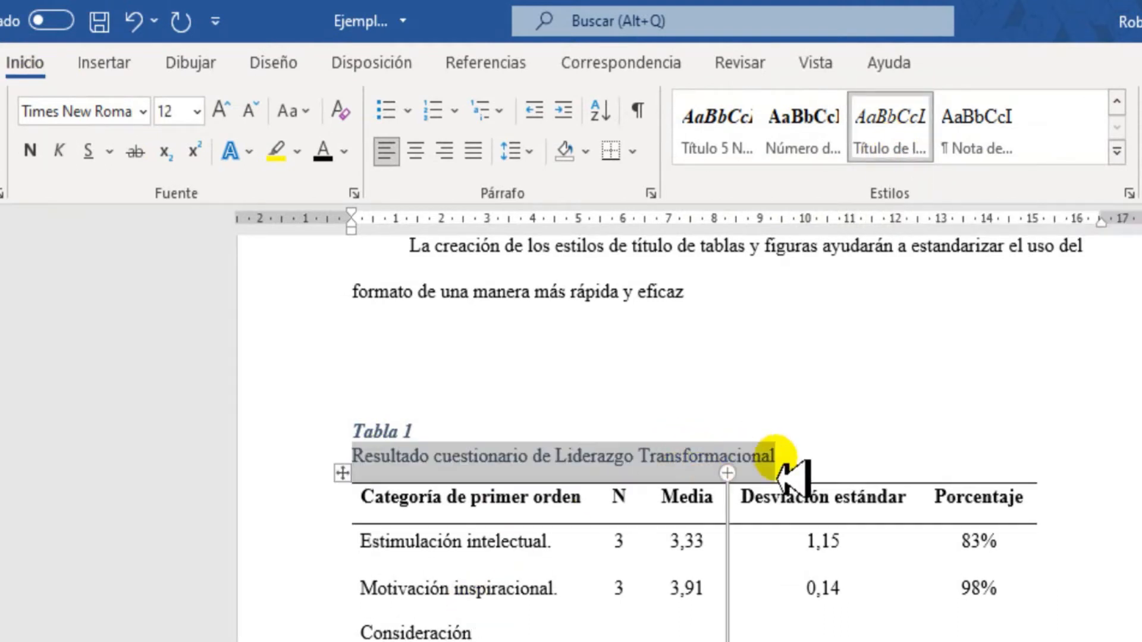
Set the table number and title to the automatic font colour with 2,0 line spacing
left_click_drag(803, 454, 400, 450)
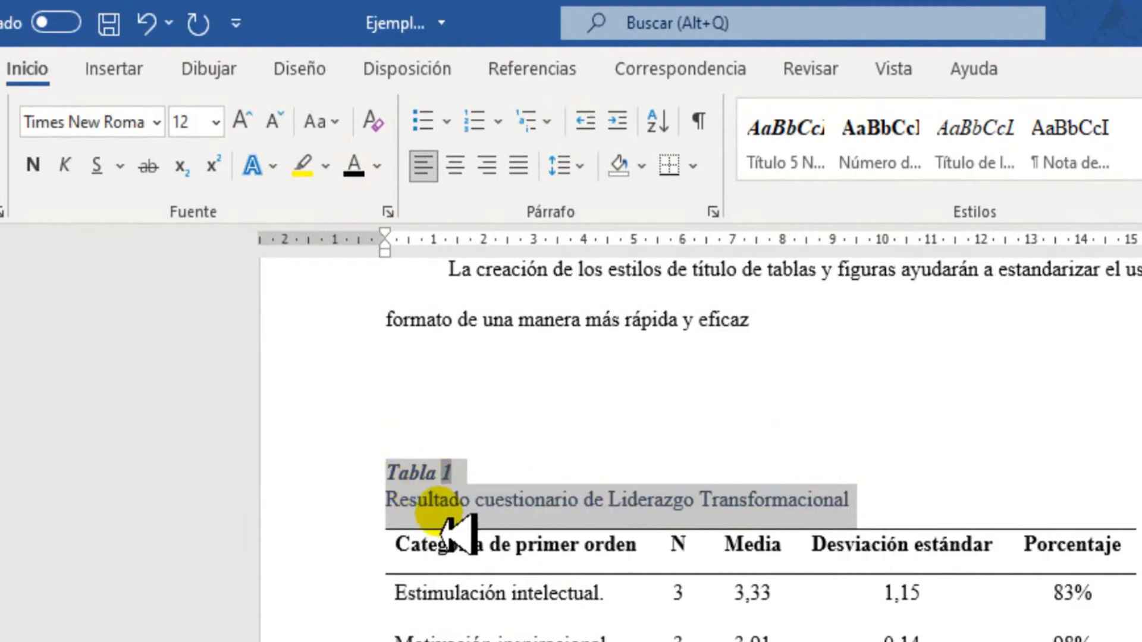
left_click(380, 169)
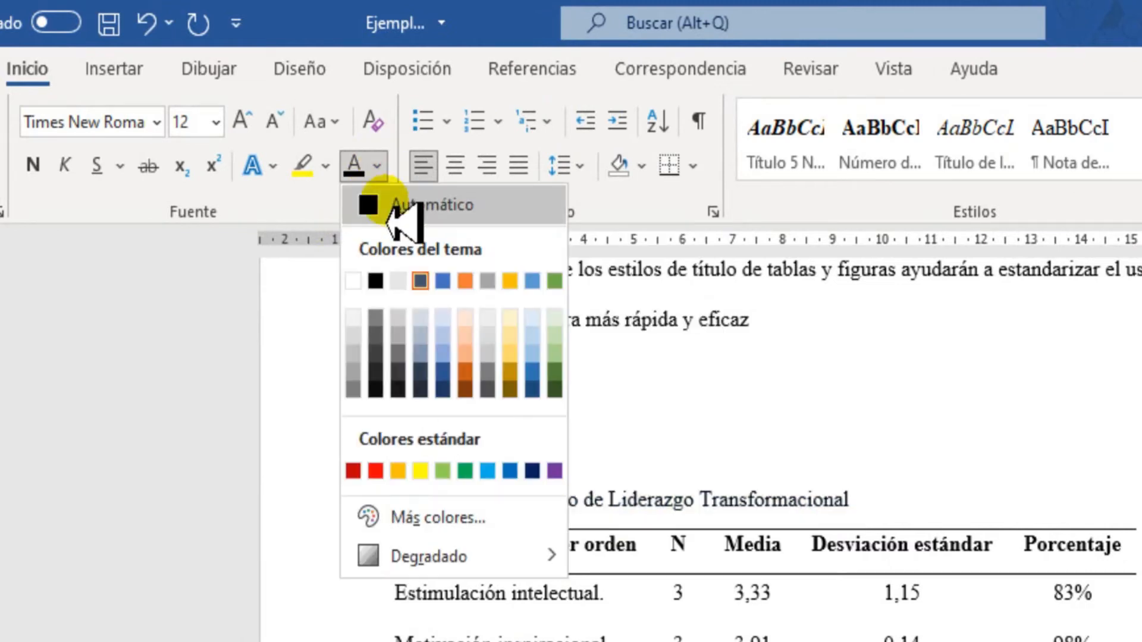
left_click(390, 206)
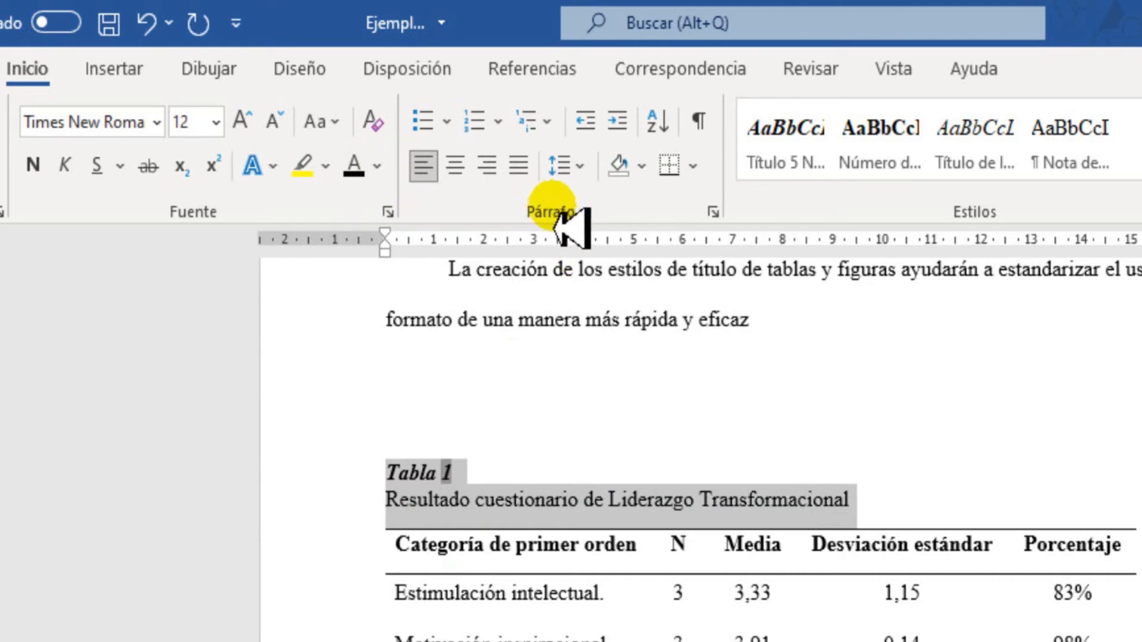
left_click(580, 170)
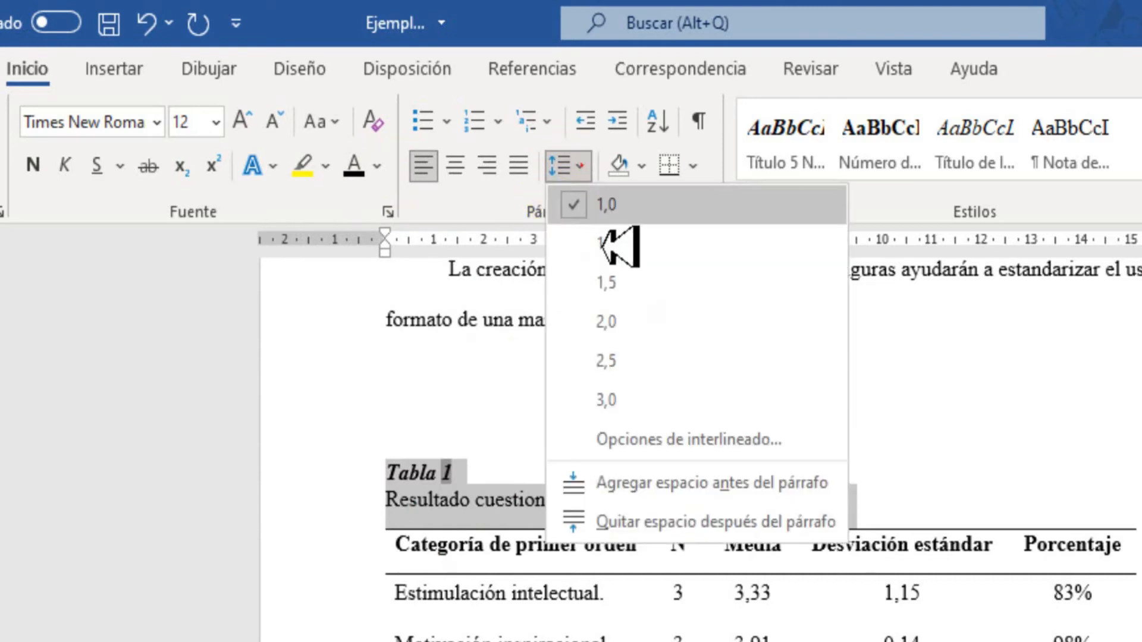
left_click(610, 324)
left_click(594, 524)
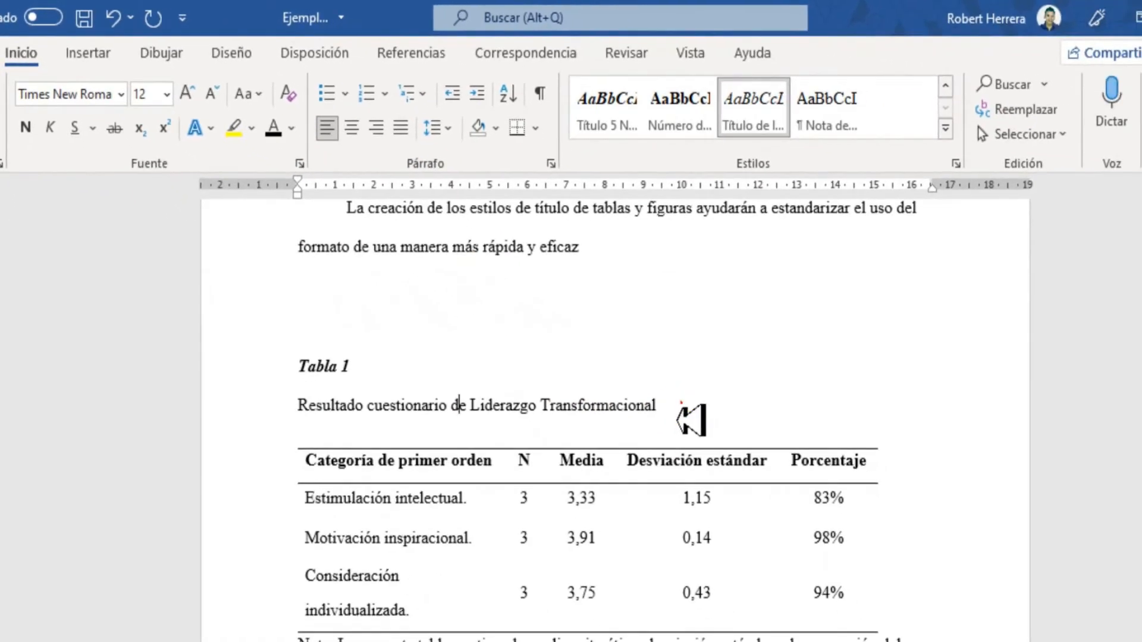
Remove the italics from "Tabla 1" and italicize the table title below it
left_click_drag(856, 512, 361, 493)
left_click(333, 387)
left_click_drag(359, 362, 299, 365)
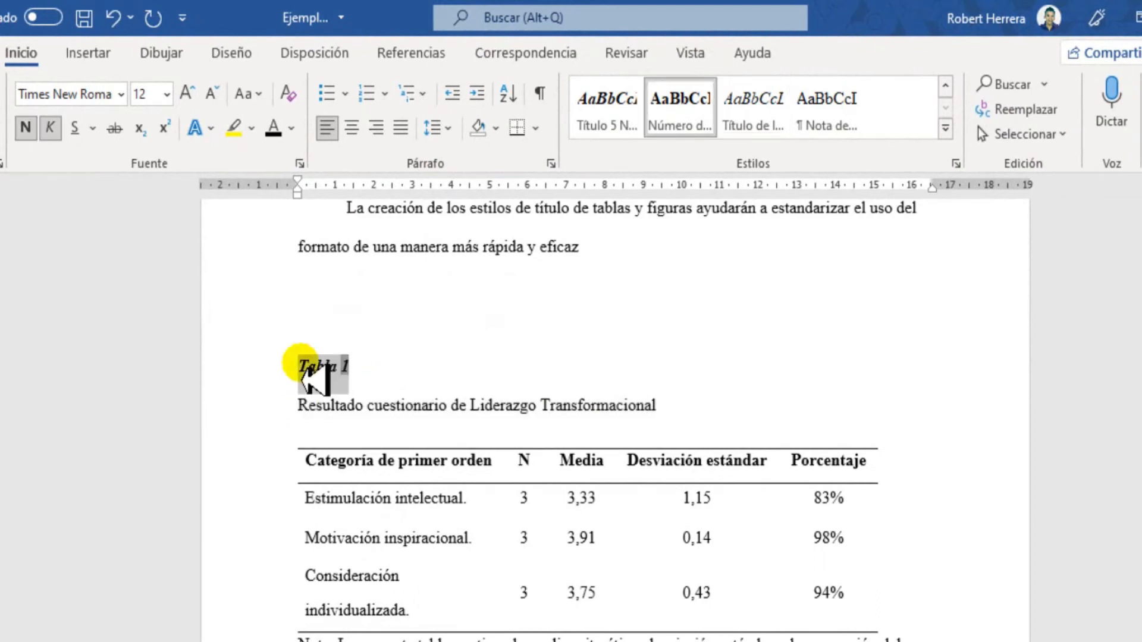
left_click_drag(679, 416, 360, 417)
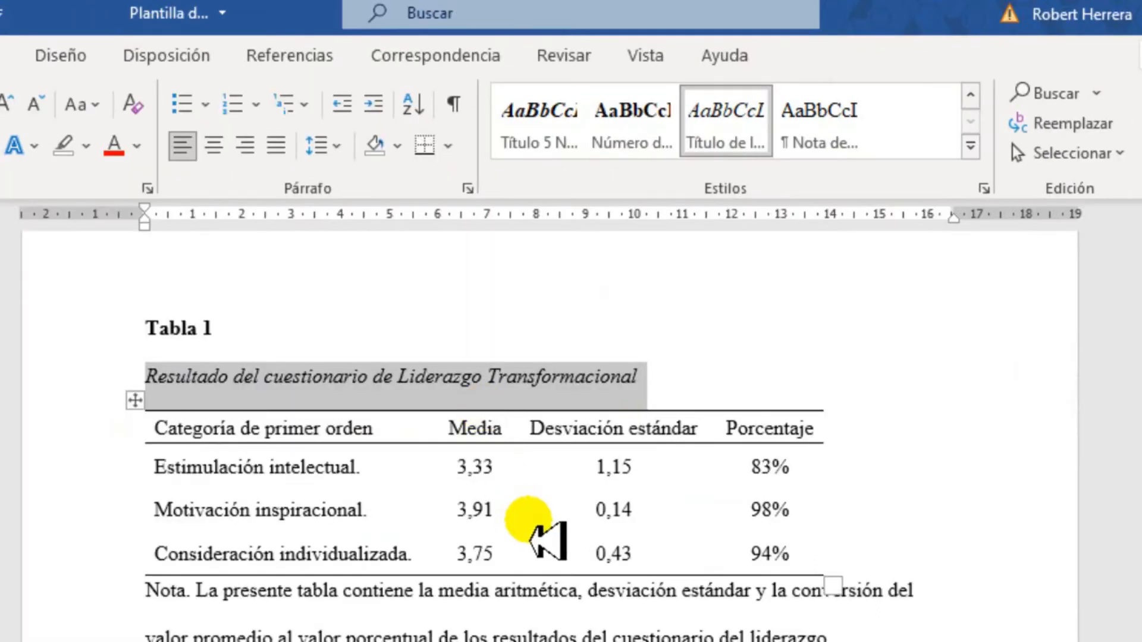
Apply the "Nota de tabla y figura Norma APA 7" style to the whole note below the table
left_click(530, 615)
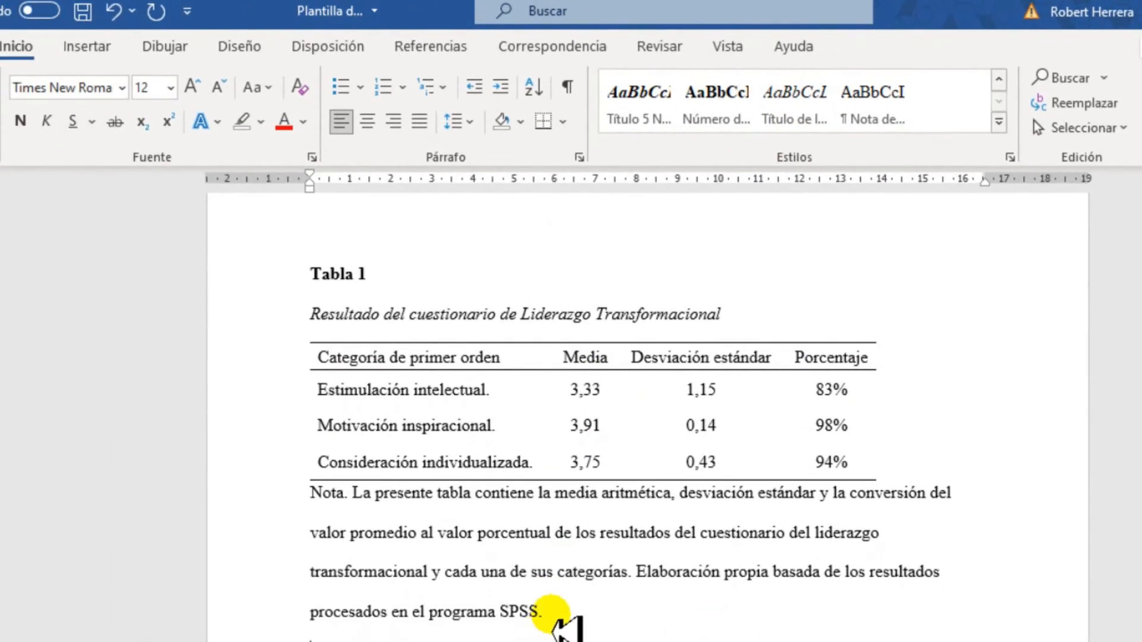
left_click_drag(551, 616, 311, 492)
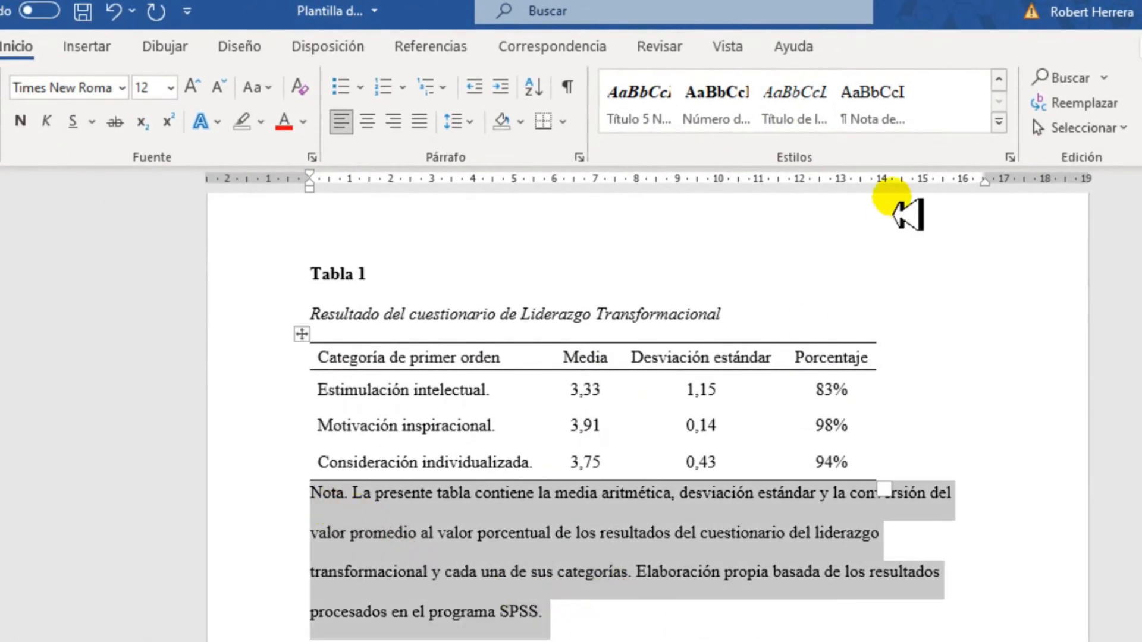
left_click(888, 126)
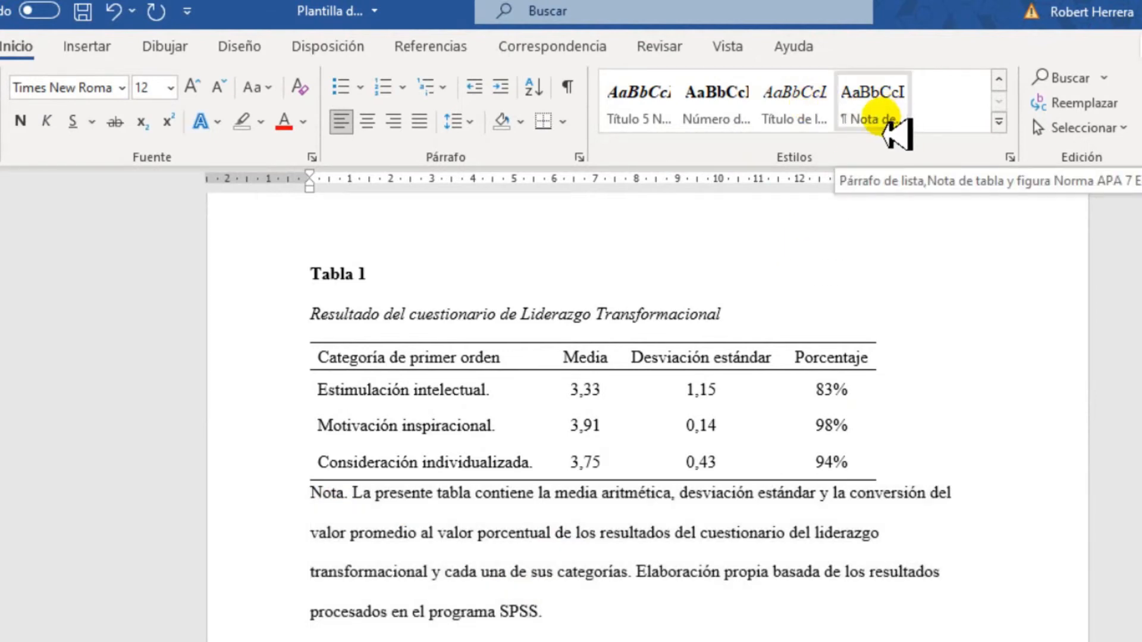
Italicize the word "Nota." at the start of the table note
left_click(561, 615)
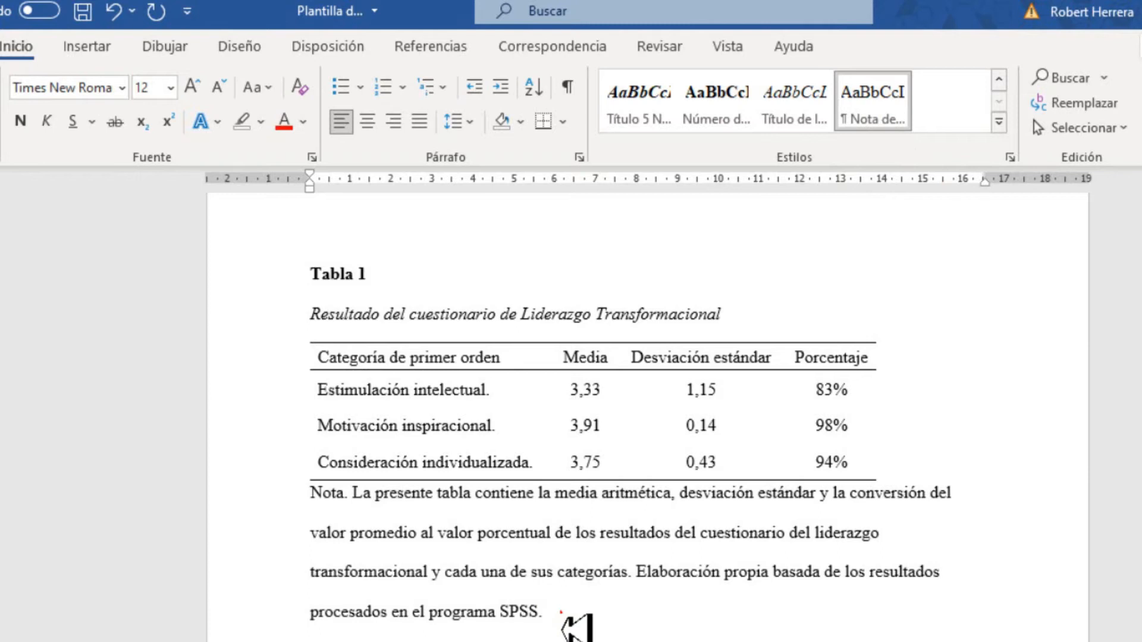
left_click(353, 512)
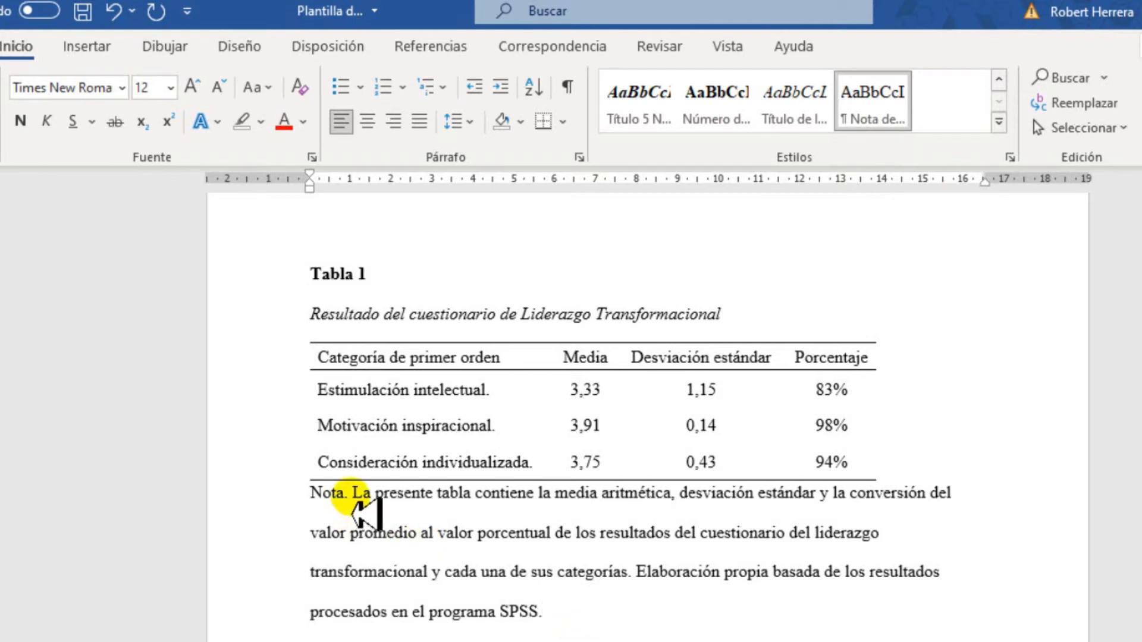
left_click(316, 494, "shift")
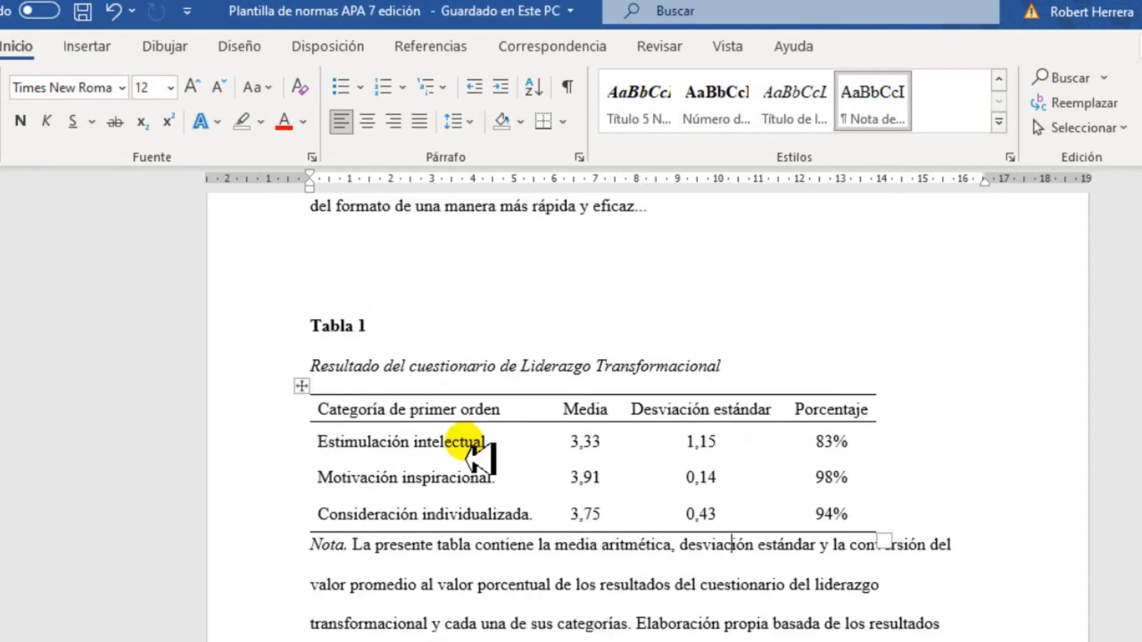
left_click_drag(364, 324, 310, 329)
left_click_drag(310, 368, 682, 364)
left_click_drag(309, 545, 562, 640)
left_click(453, 581)
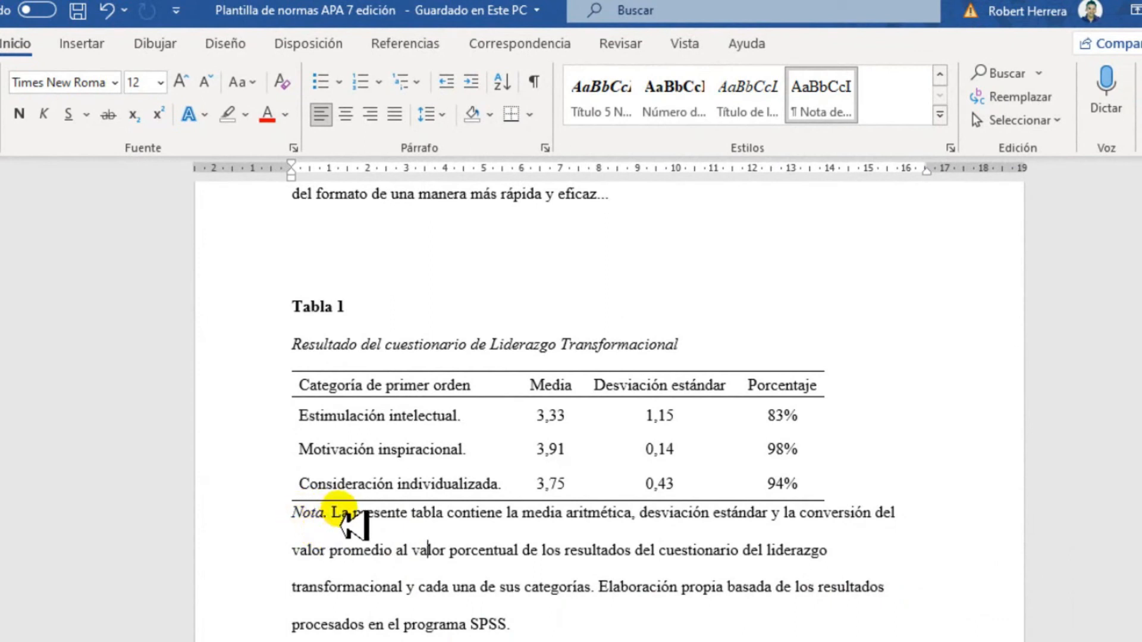
left_click(294, 305)
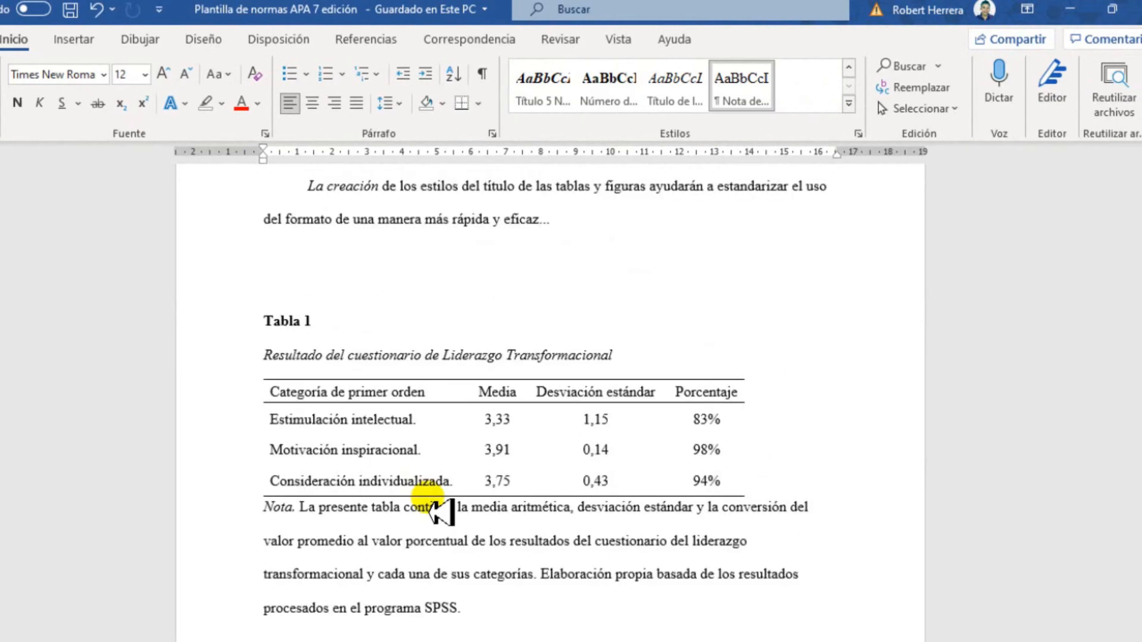
Cut the title "Nube de palabras sobre lo identificado en todas las entrevistas semiestructuradas" from above the word cloud image
scroll(434, 512, "up", 2)
scroll(434, 512, "down", 10)
scroll(440, 512, "down", 8)
left_click(483, 431)
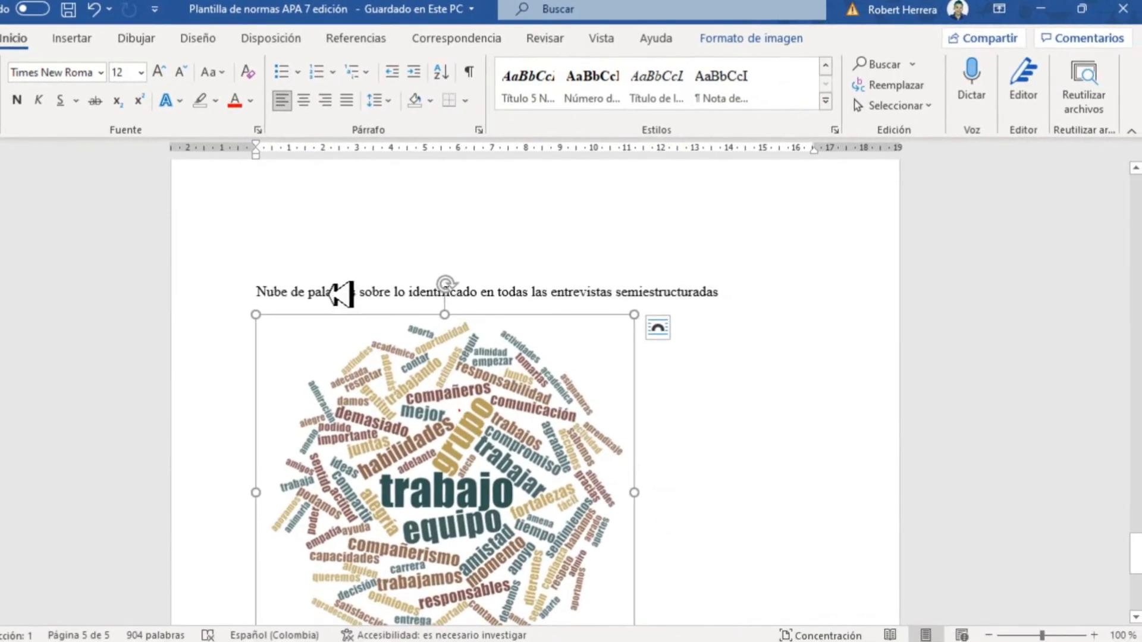
left_click(331, 294)
scroll(404, 416, "up", 4)
scroll(405, 418, "down", 5)
scroll(405, 417, "up", 2)
left_click_drag(718, 336, 284, 336)
key("Delete")
Set up a caption for the word cloud image with the label Figura above the selection
left_click(347, 396)
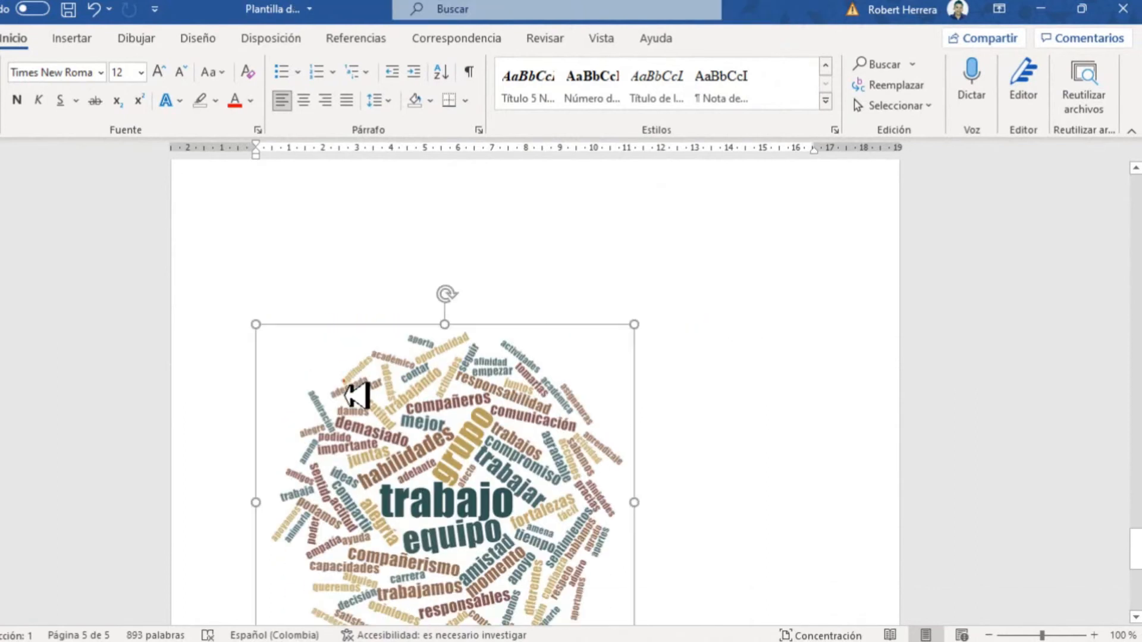
right_click(346, 396)
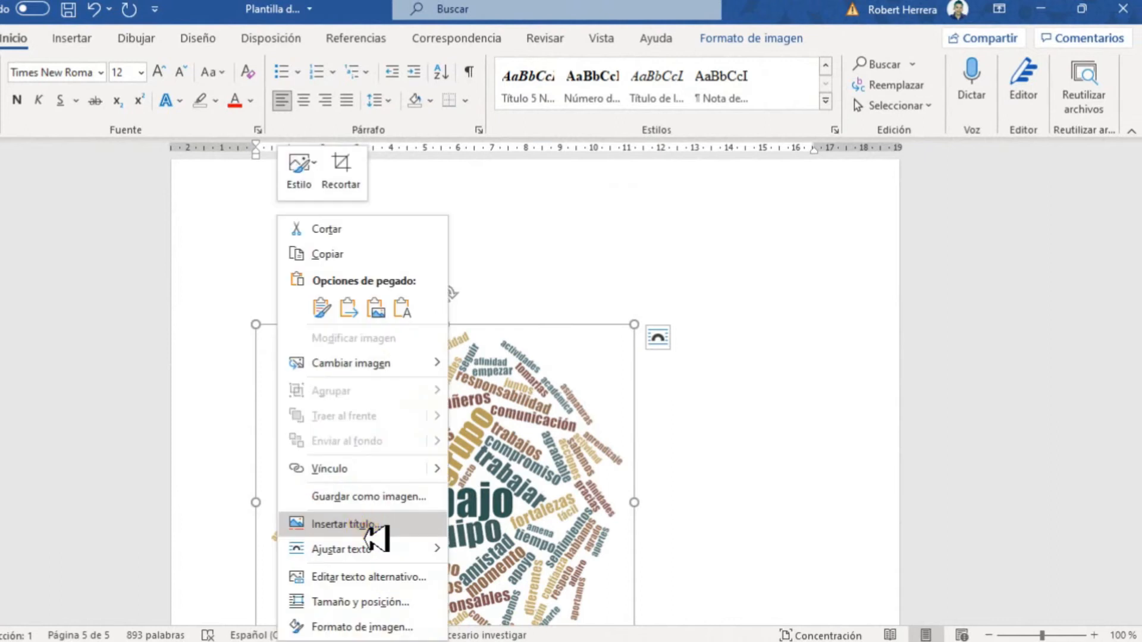
left_click(357, 524)
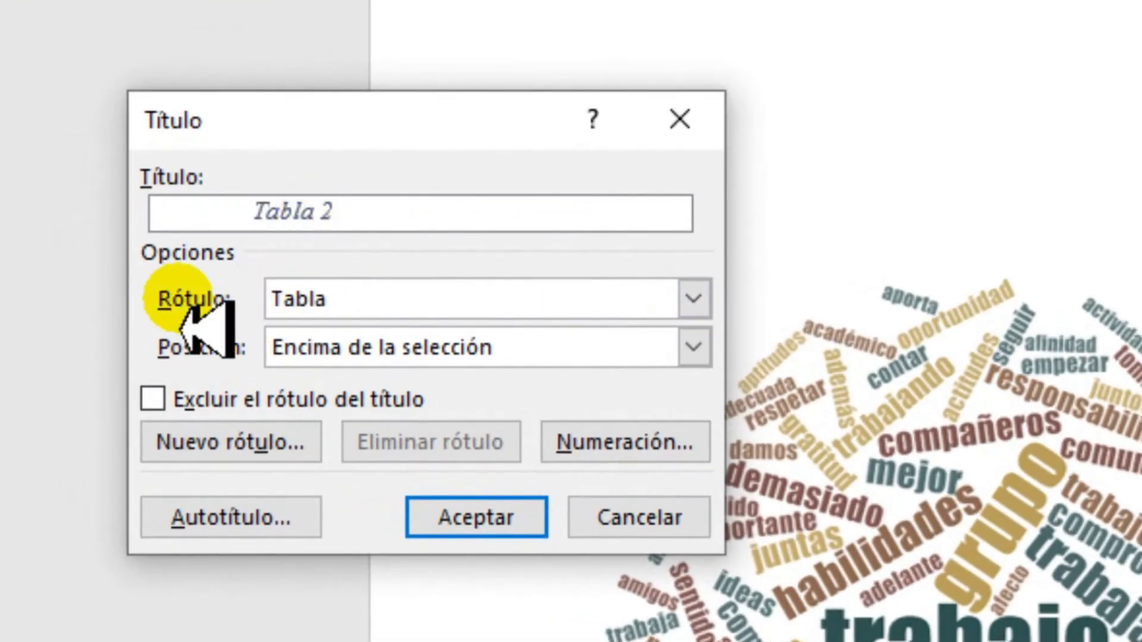
left_click(694, 299)
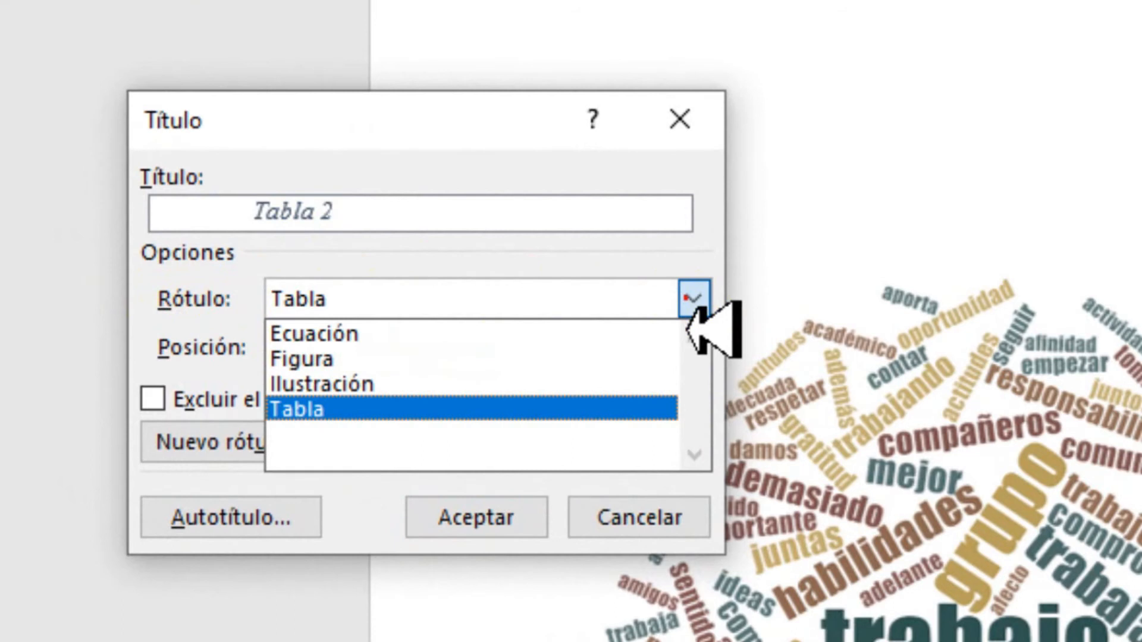
left_click(694, 298)
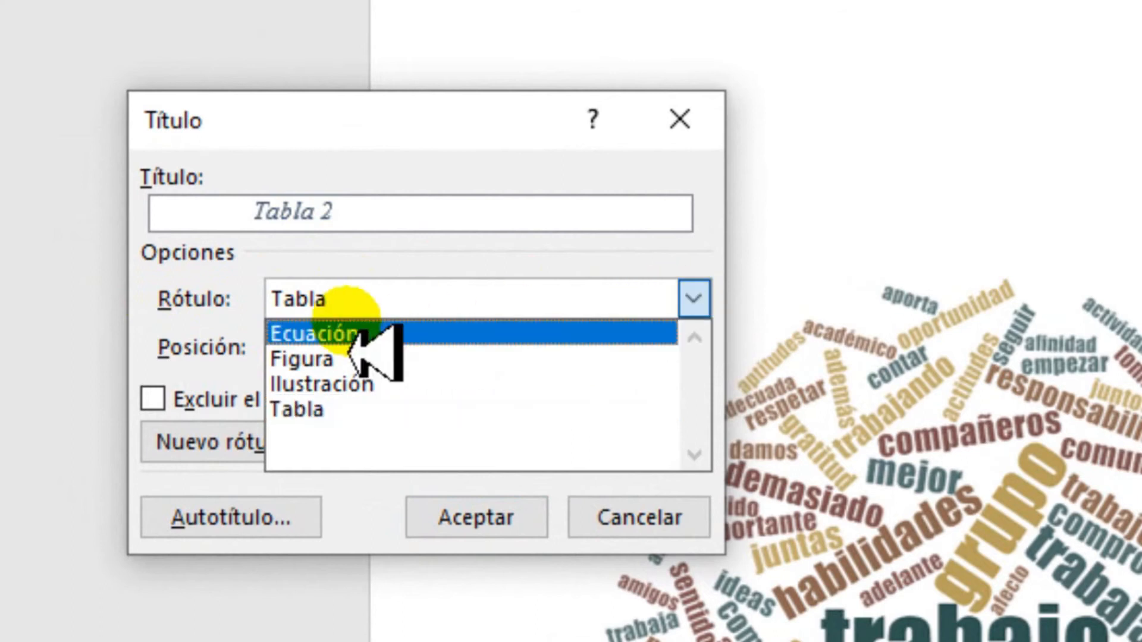
left_click(330, 359)
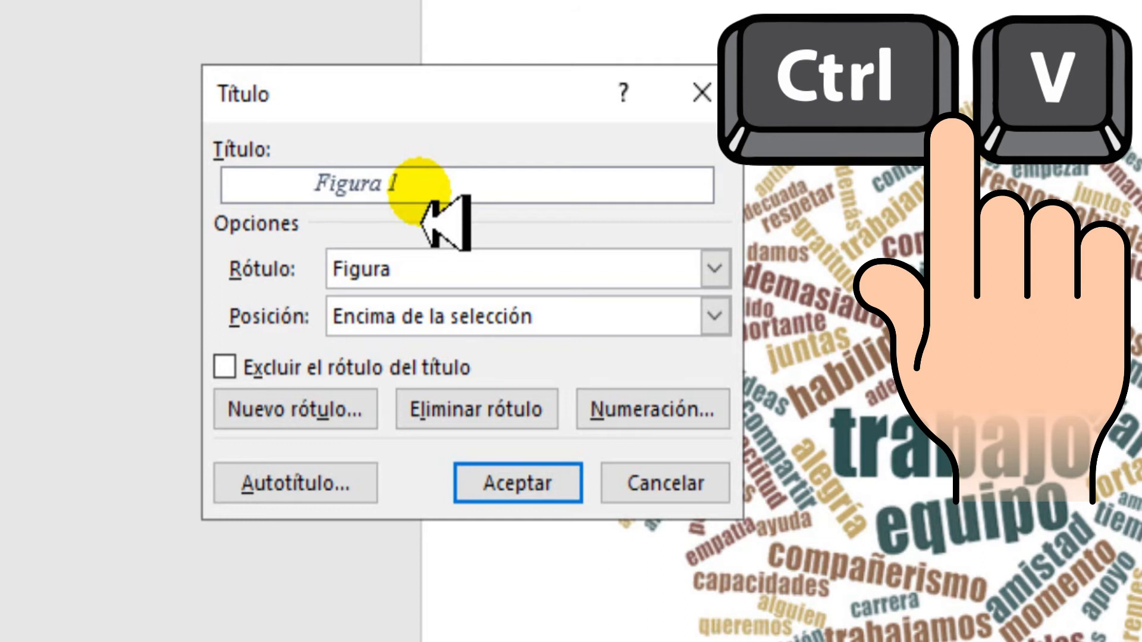
Paste the cut title on a new line after "Figura 1" in the caption and remove the caption's first-line indent
key("ctrl+v")
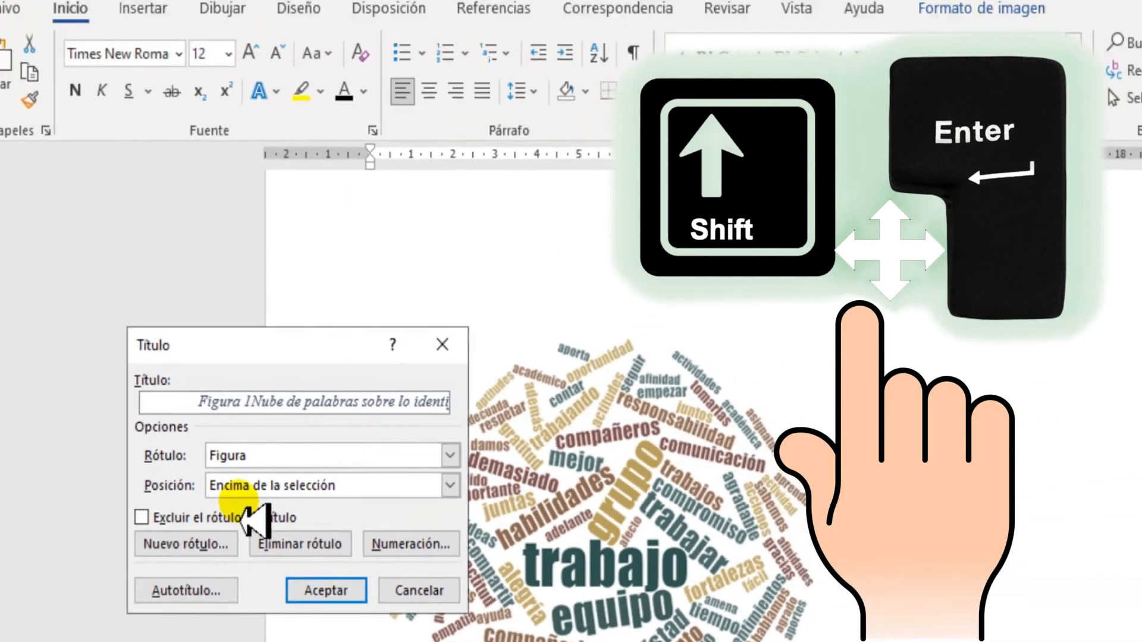
key("shift+Return")
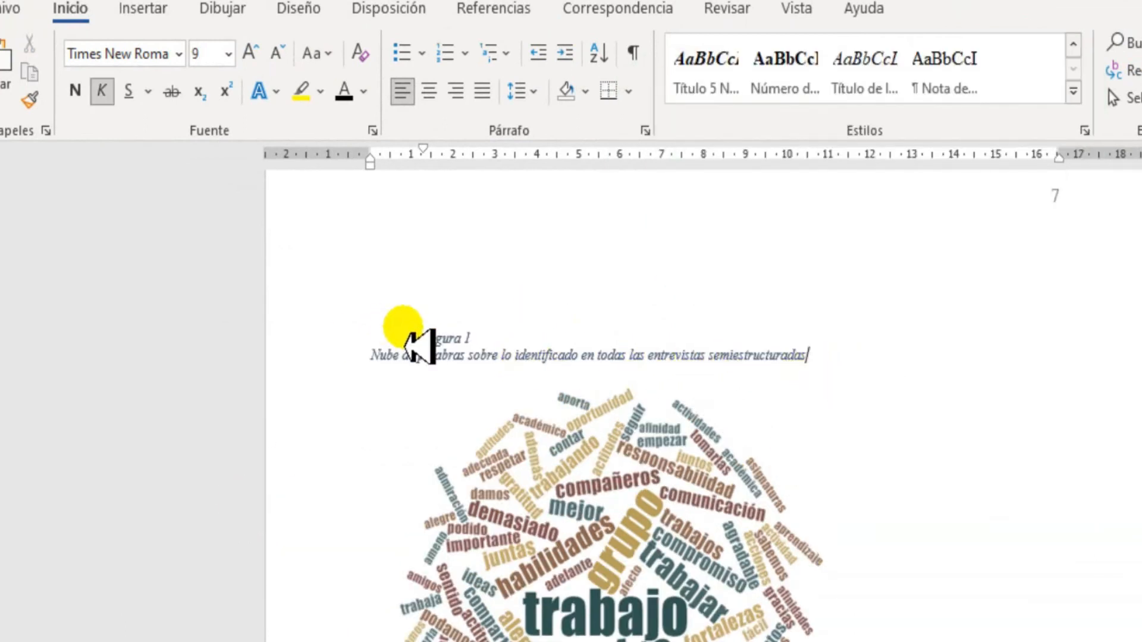
left_click(437, 353)
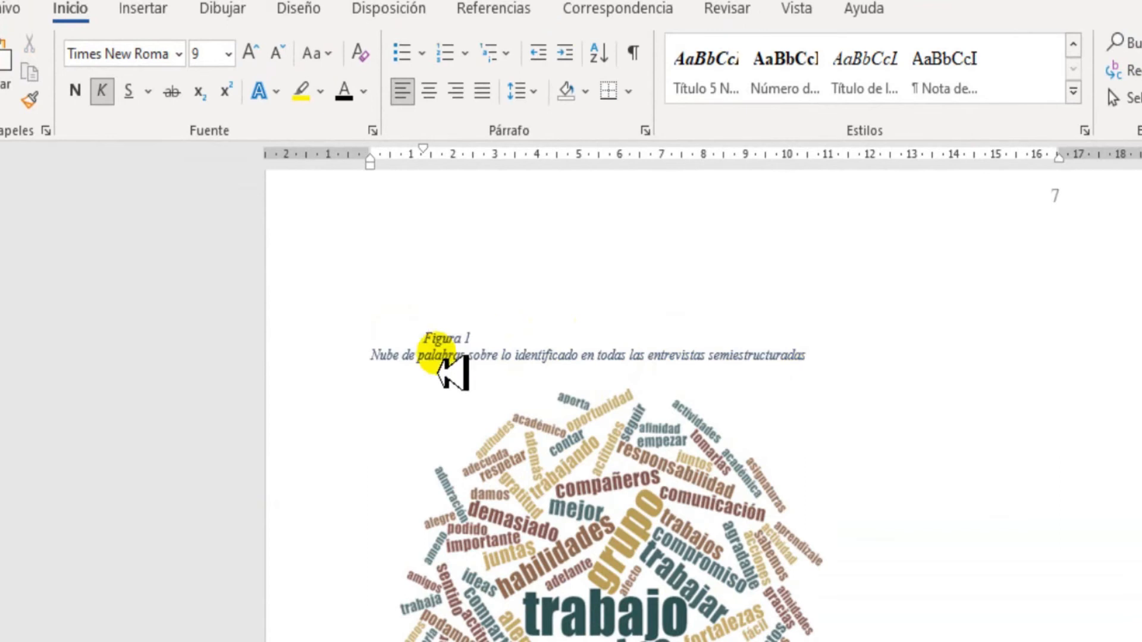
key("BackSpace")
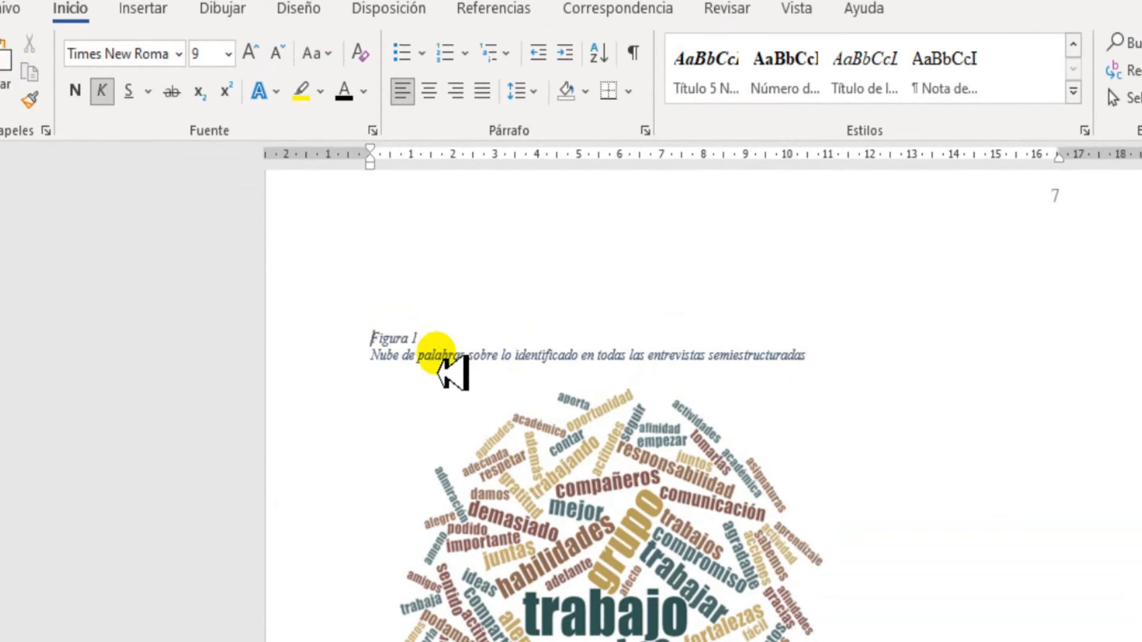
Apply the "Número de tabla y figura Norma APA 7 Edición" style to "Figura 1" above the word cloud
left_click_drag(424, 346, 378, 344)
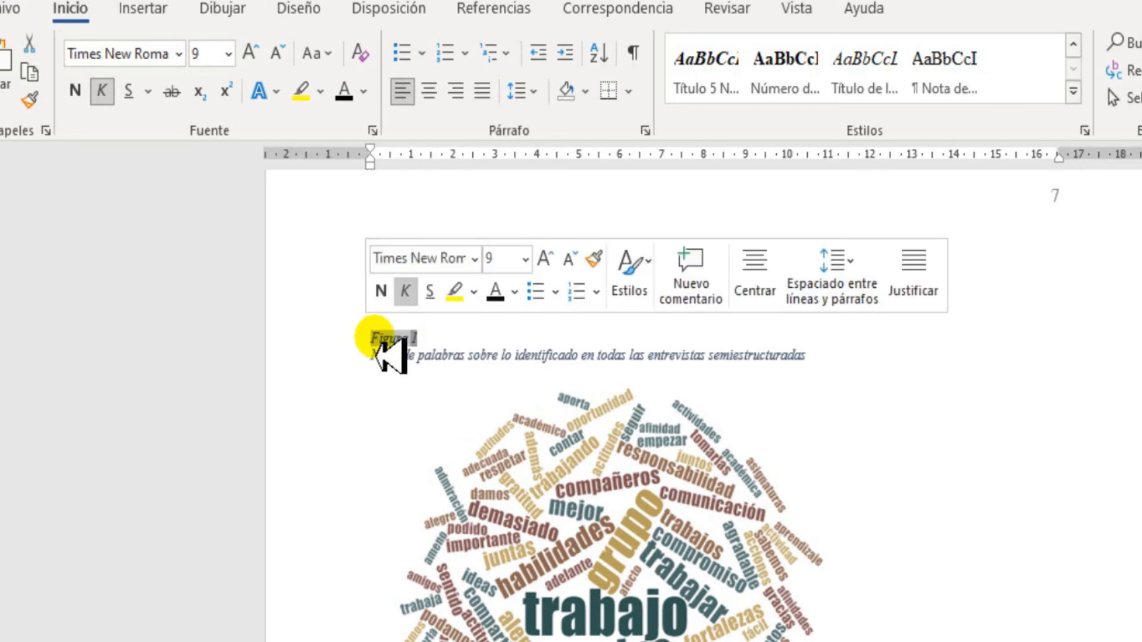
left_click(865, 90)
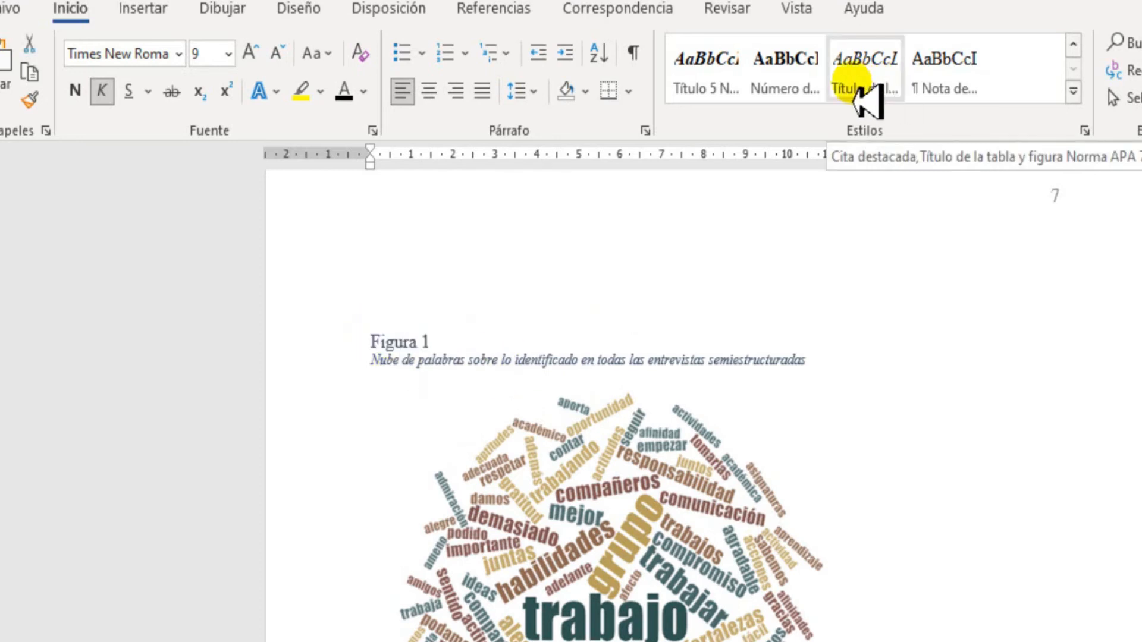
left_click(797, 95)
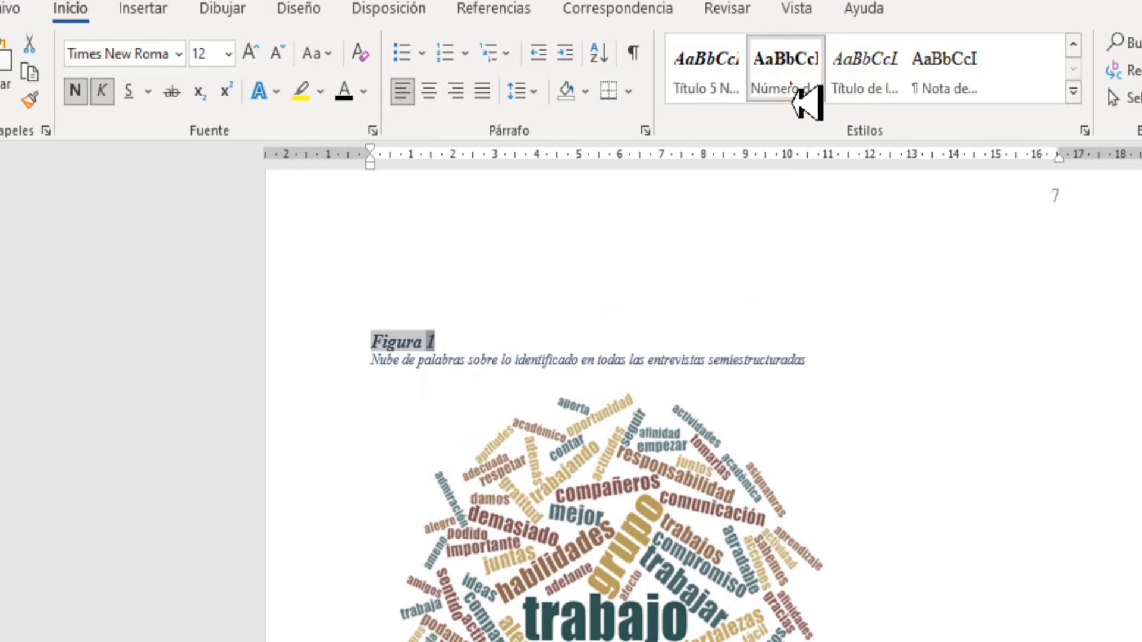
Apply the APA table and figure title style to the word cloud title line below "Figura 1"
left_click_drag(815, 360, 414, 374)
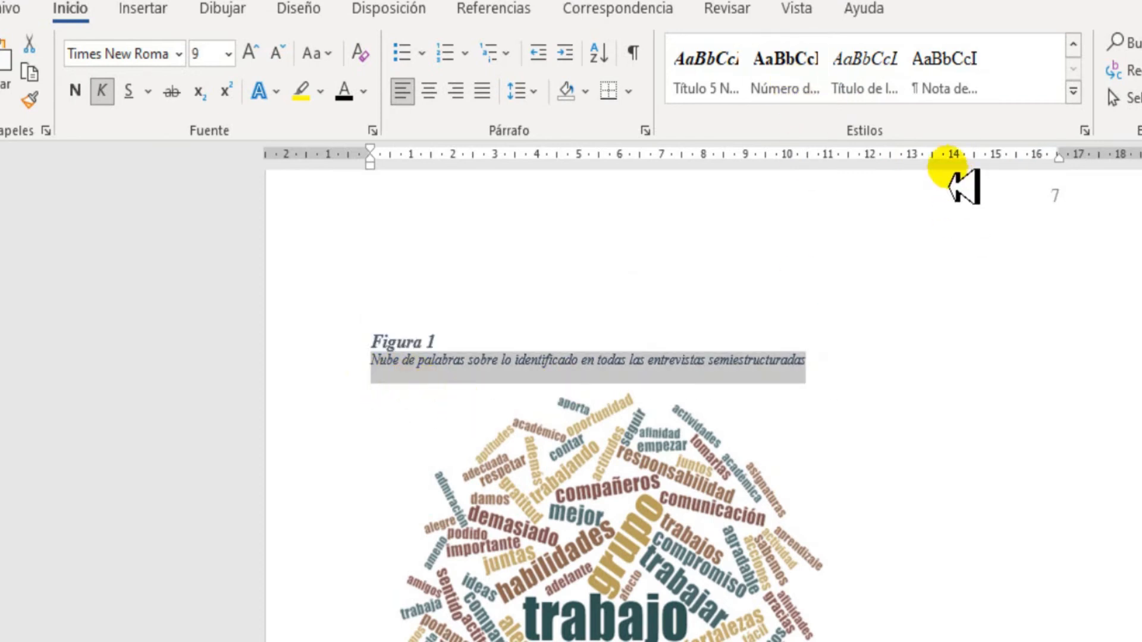
left_click(866, 78)
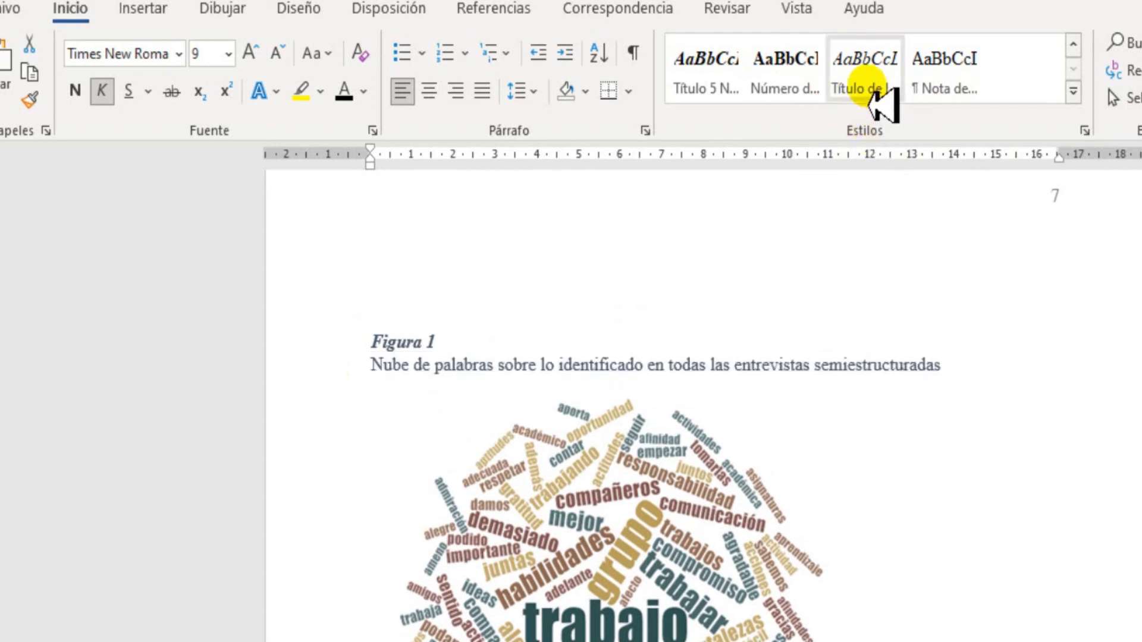
left_click(866, 83)
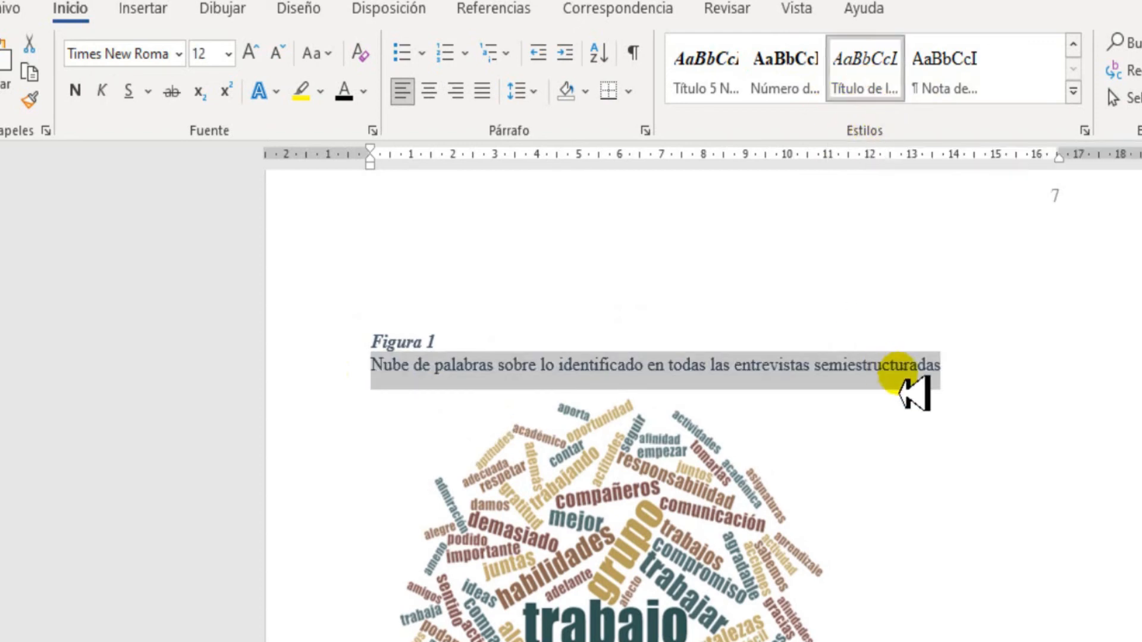
Set the font colour of "Figura 1" and the title line below it to Automático
left_click(946, 369)
left_click_drag(945, 368, 372, 340)
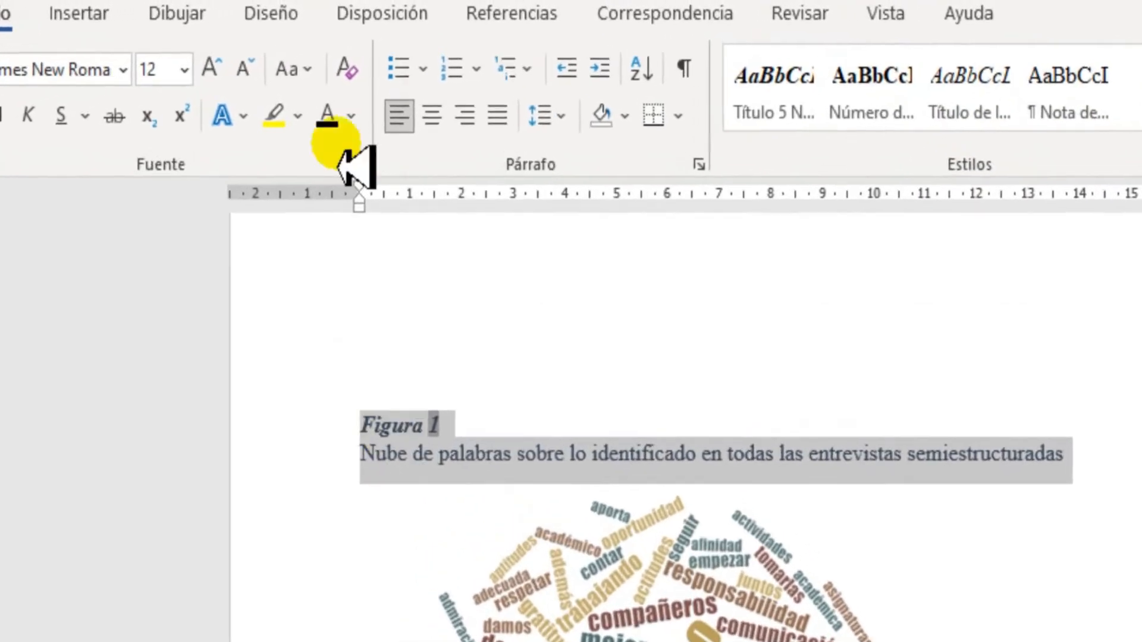
left_click(351, 116)
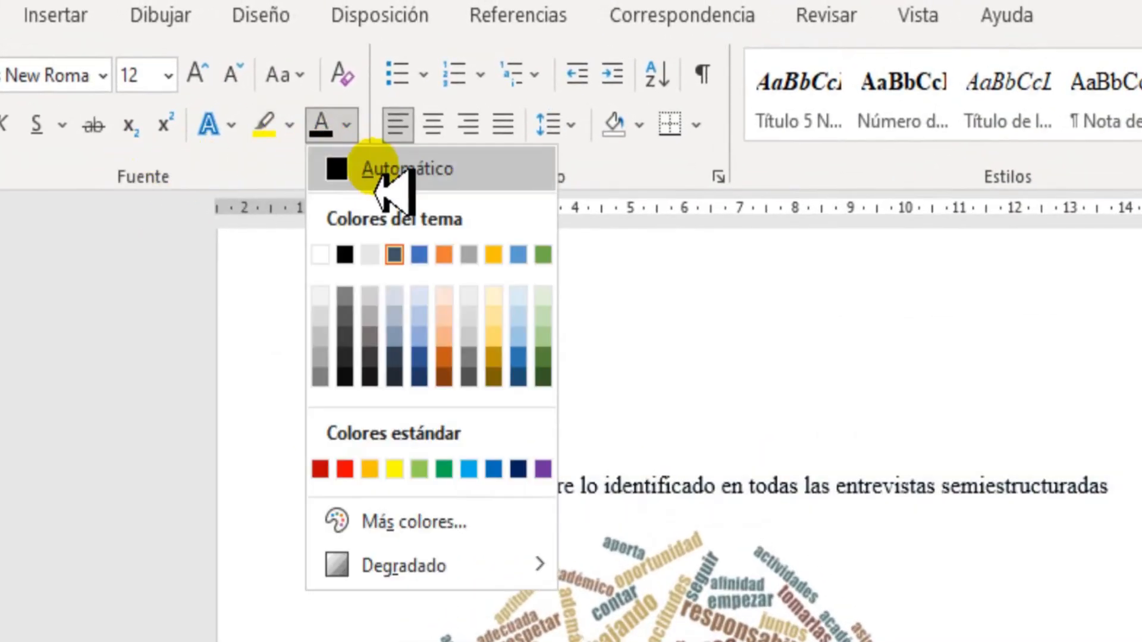
left_click(376, 175)
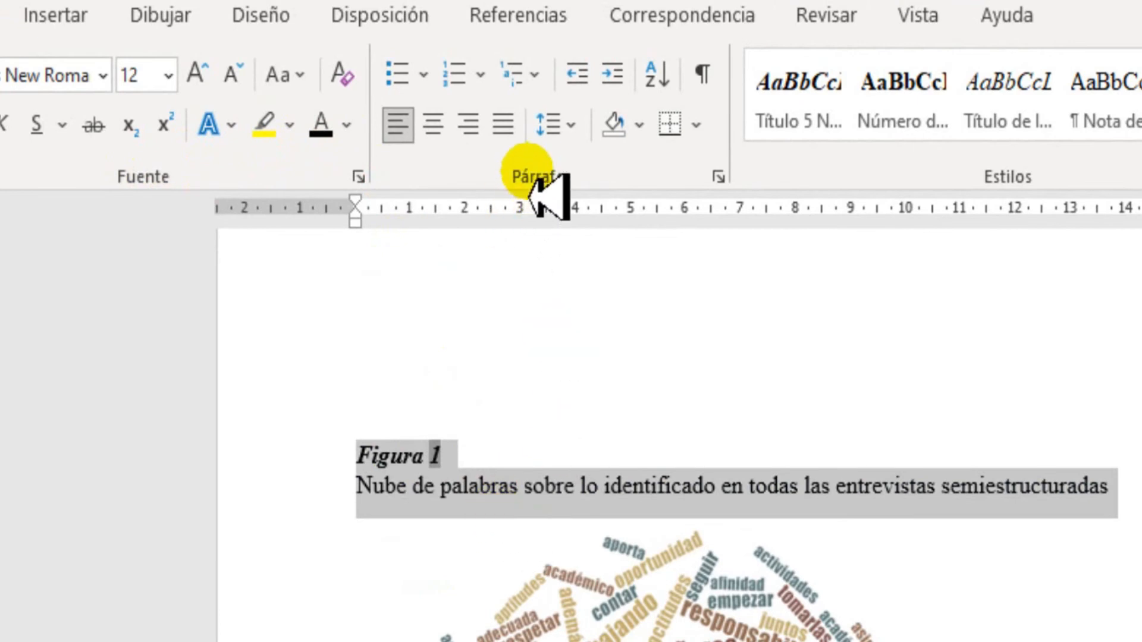
Set the line spacing of "Figura 1" and its title line to 2,0
left_click(550, 125)
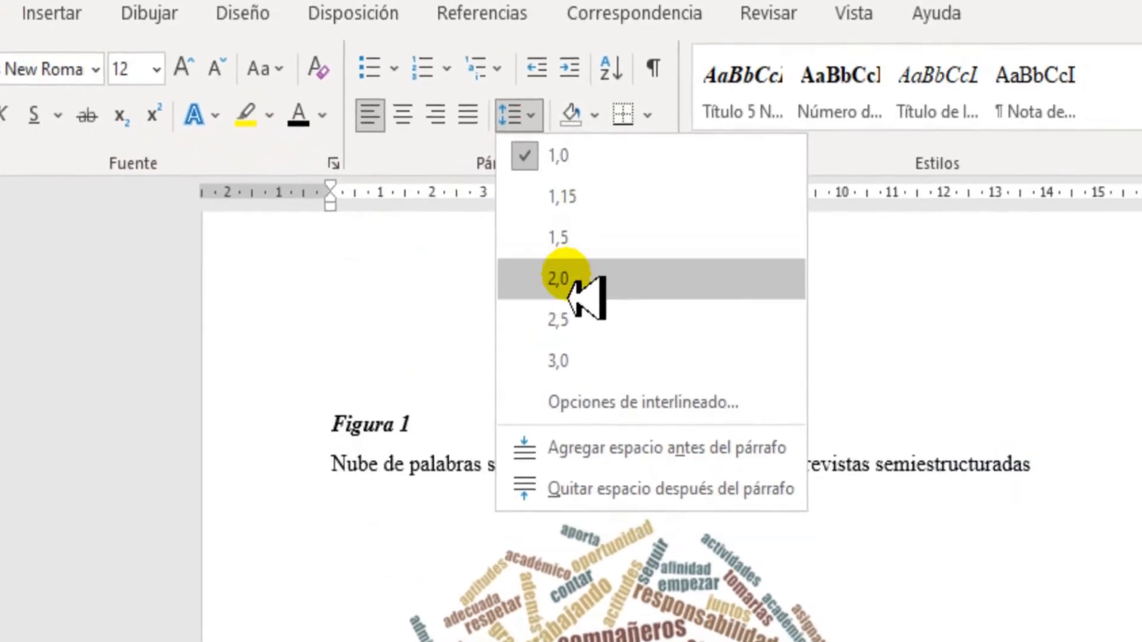
left_click(566, 278)
left_click(569, 466)
scroll(585, 517, "up", 2)
scroll(585, 516, "down", 3)
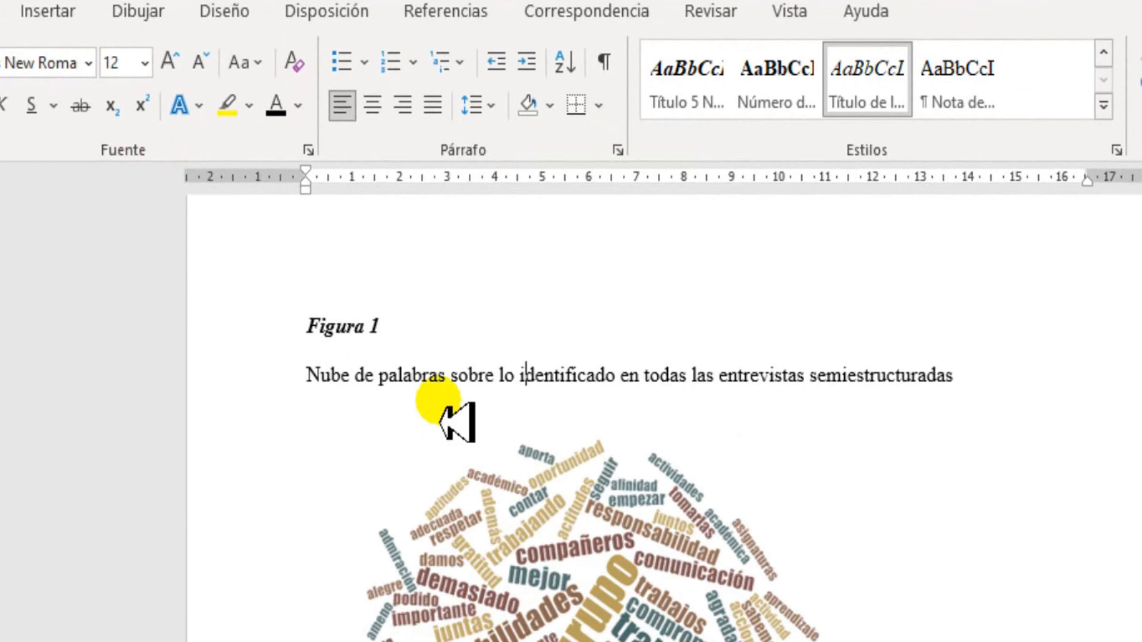
scroll(483, 487, "down", 1)
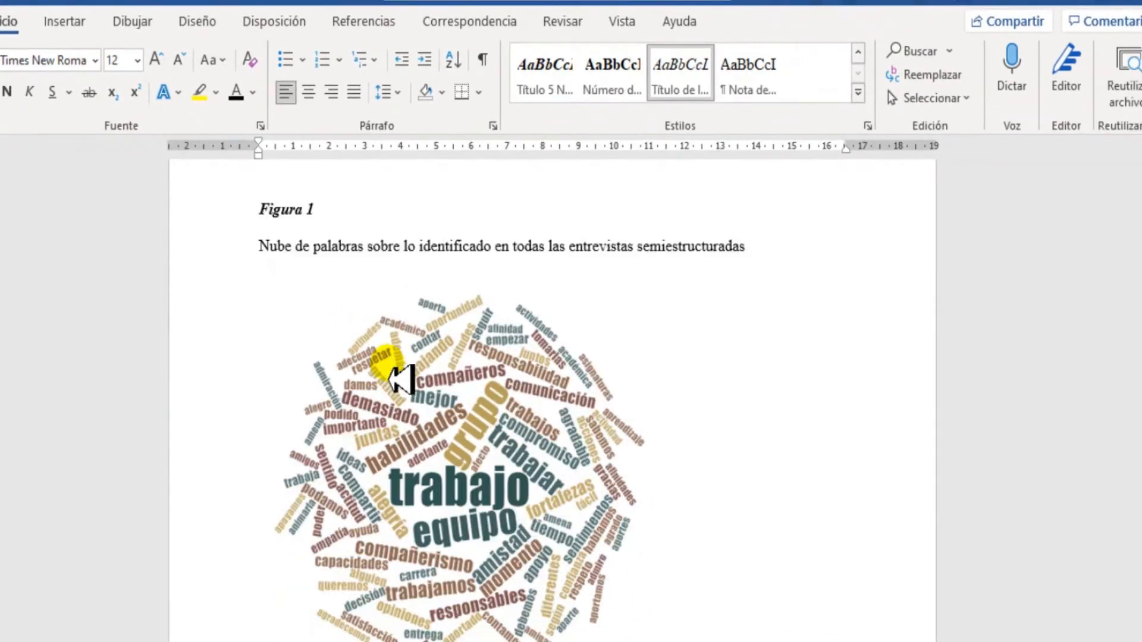
scroll(408, 357, "up", 2)
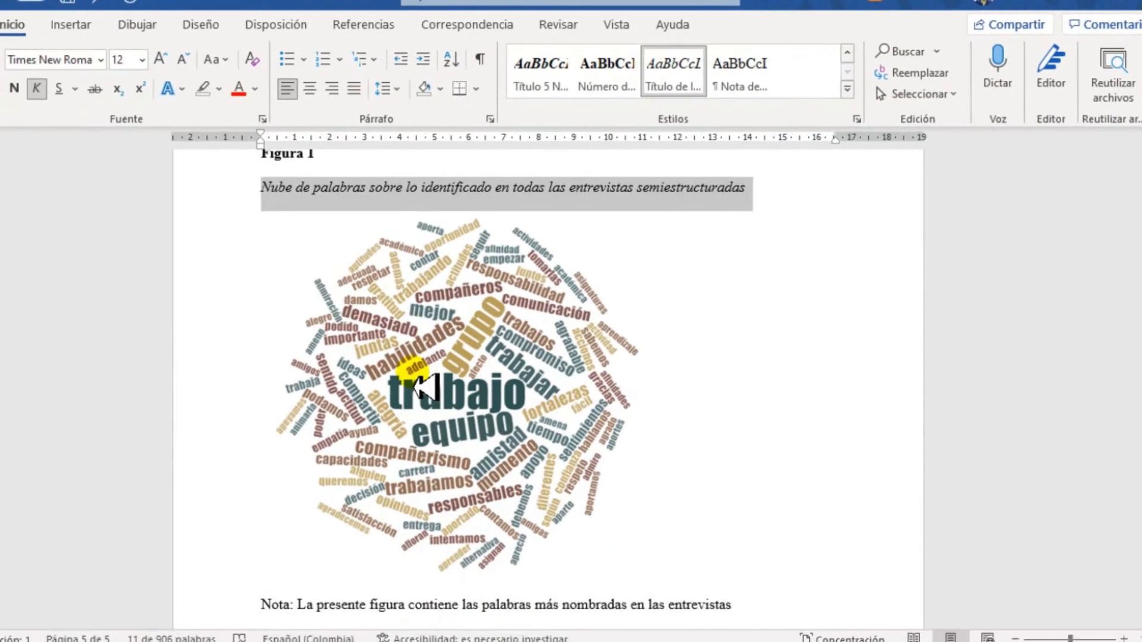
Apply the APA note style to the whole "Nota" paragraph below the word cloud
scroll(416, 386, "down", 1)
scroll(425, 386, "down", 2)
left_click_drag(462, 531, 255, 453)
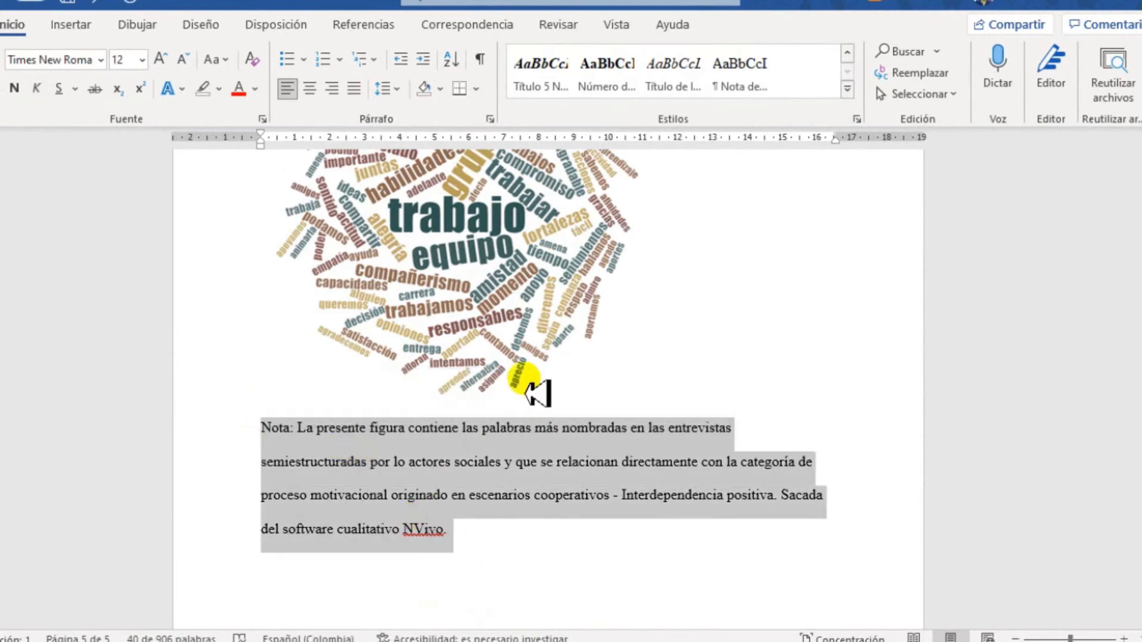
left_click(735, 92)
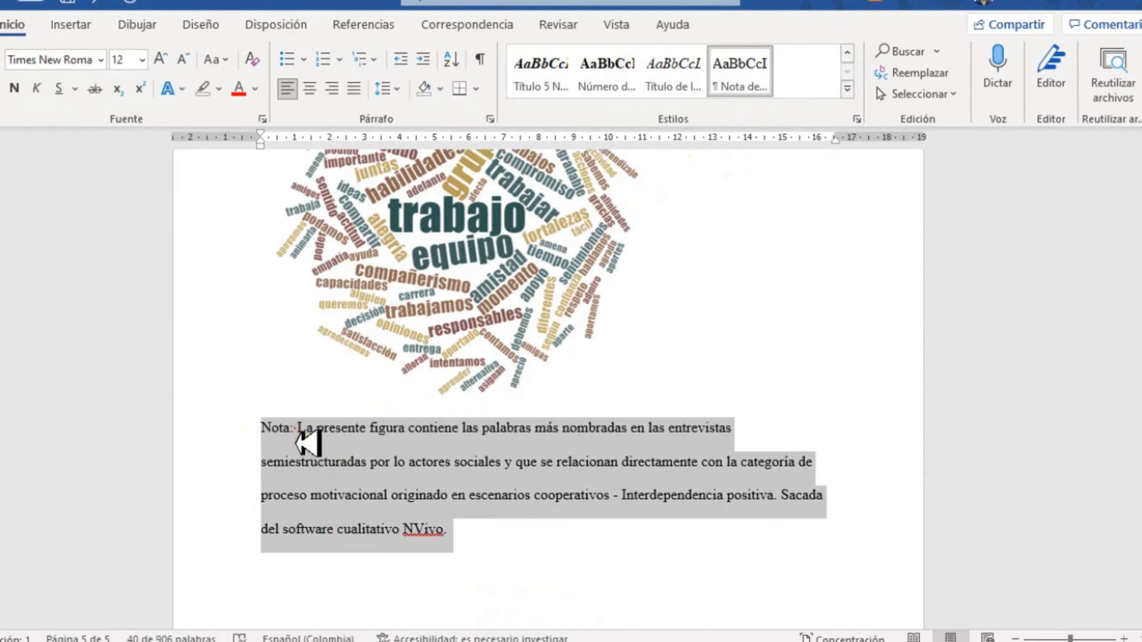
Italicize the word "Nota:" at the start of the note below the word cloud
left_click(301, 442)
left_click_drag(303, 445, 275, 454)
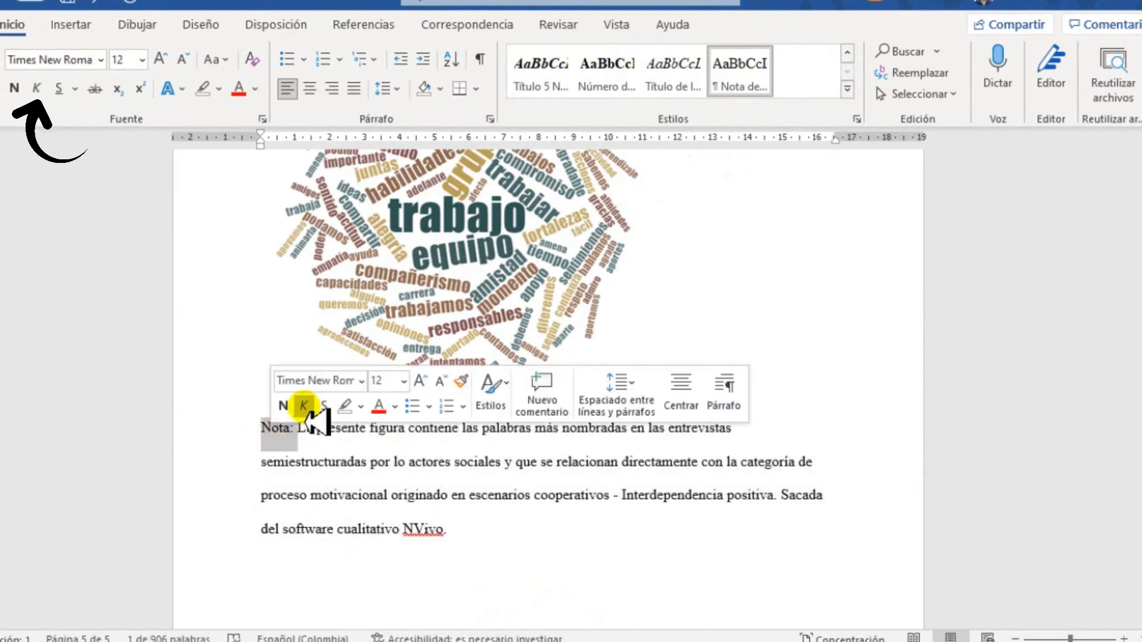
left_click(303, 404)
scroll(351, 522, "up", 5)
scroll(327, 405, "down", 7)
left_click(344, 408)
Delete extra blank lines above "Figura 1"
scroll(326, 407, "up", 6)
left_click(311, 357)
key("BackSpace")
key("BackSpace")
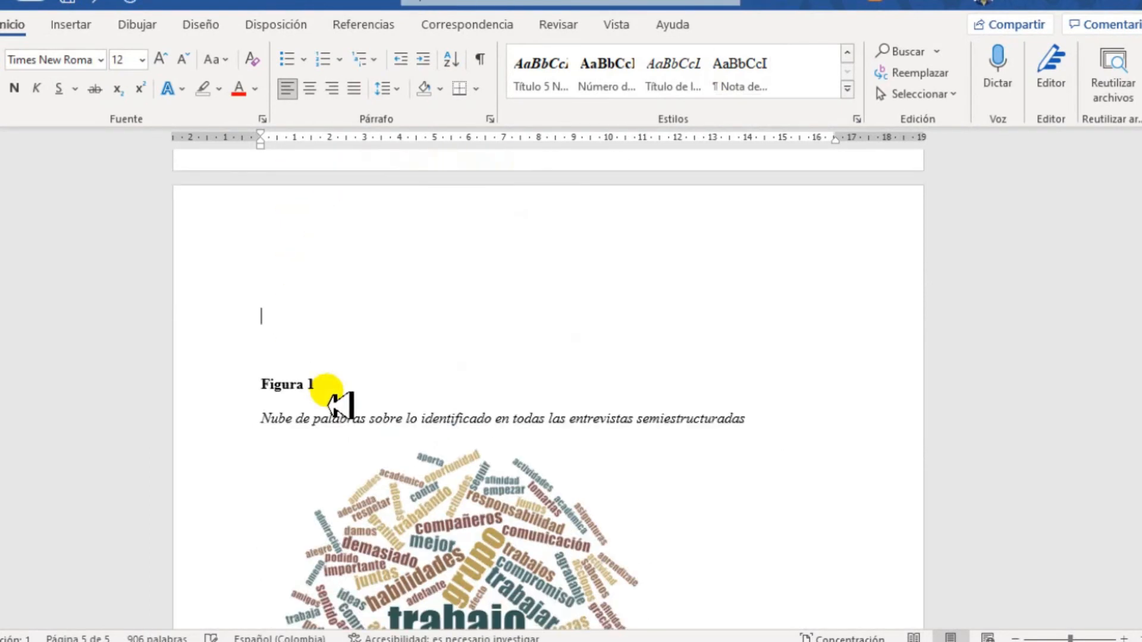
key("BackSpace")
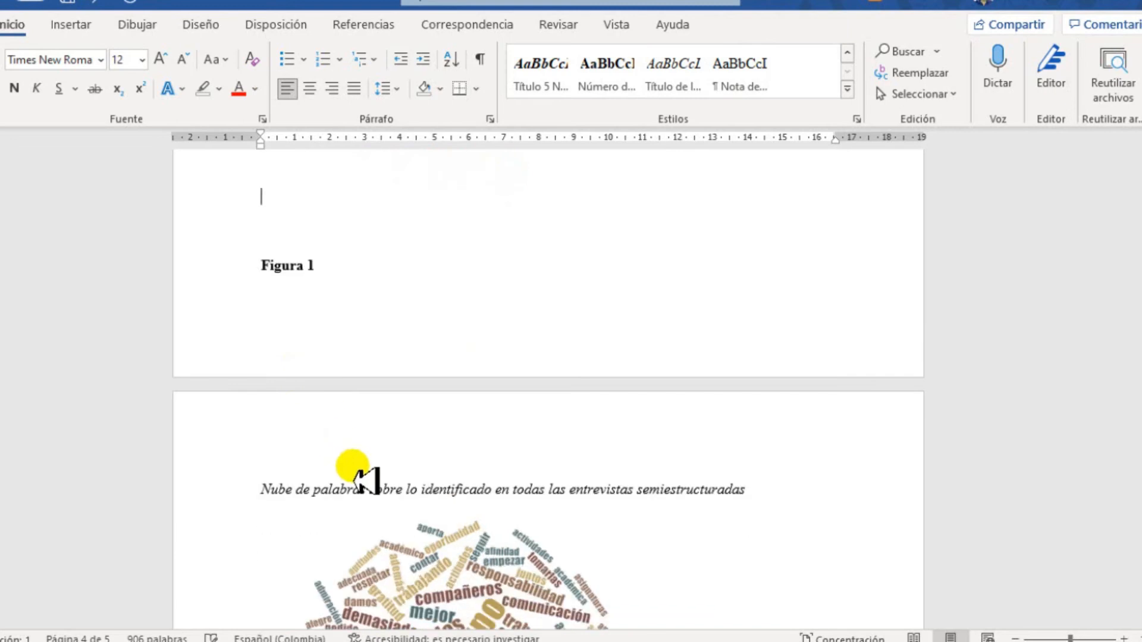
Delete one of the blank lines between the introductory paragraph and "Tabla 1"
scroll(360, 479, "up", 8)
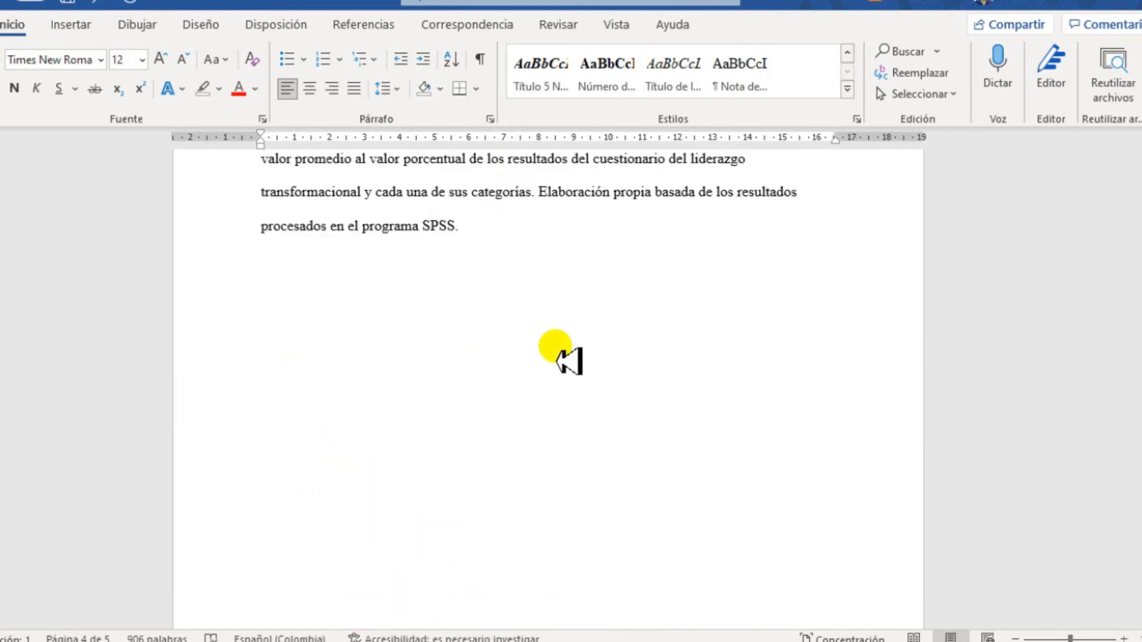
scroll(553, 382, "up", 5)
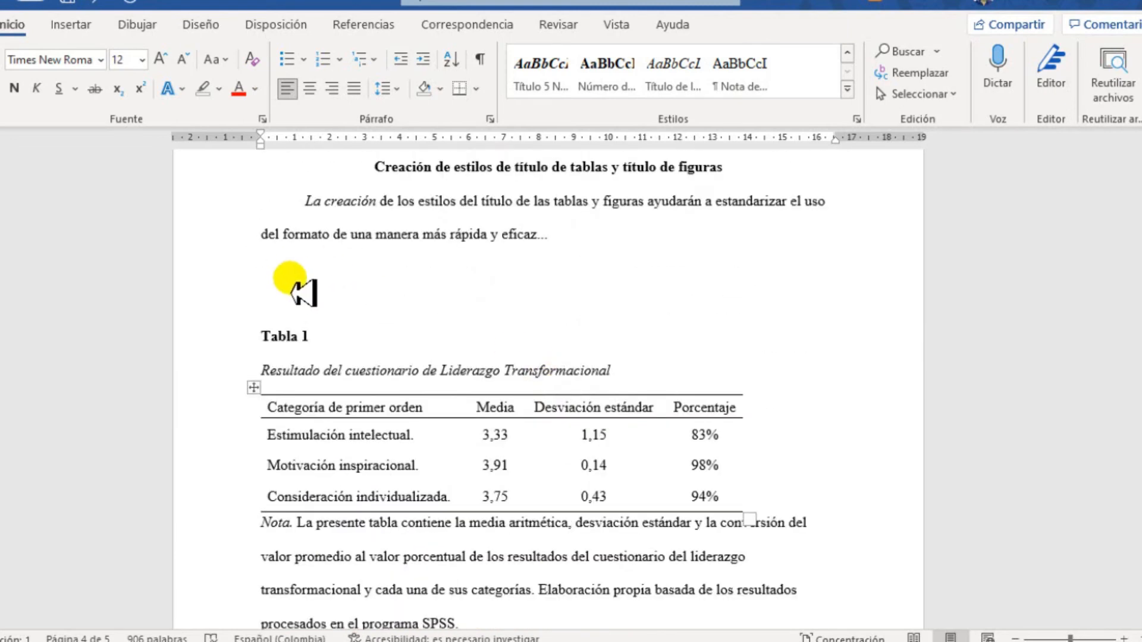
left_click(294, 286)
key("Delete")
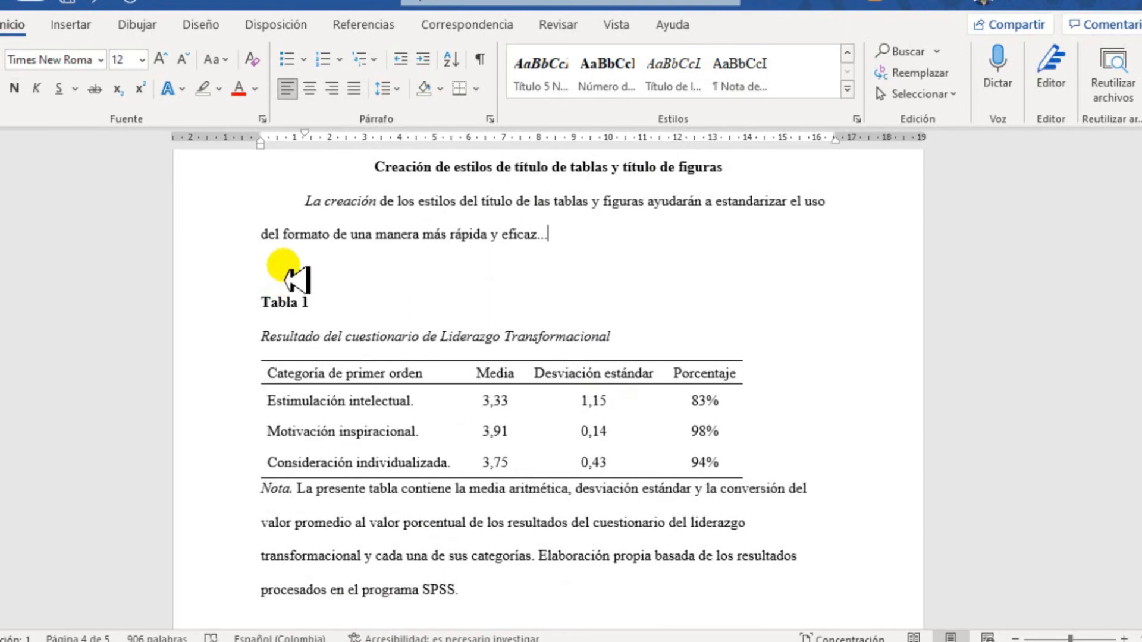
Review the formatted numbers, titles and note of Tabla 1 and Figura 1, along with the available styles
scroll(458, 419, "up", 1)
scroll(452, 414, "down", 1)
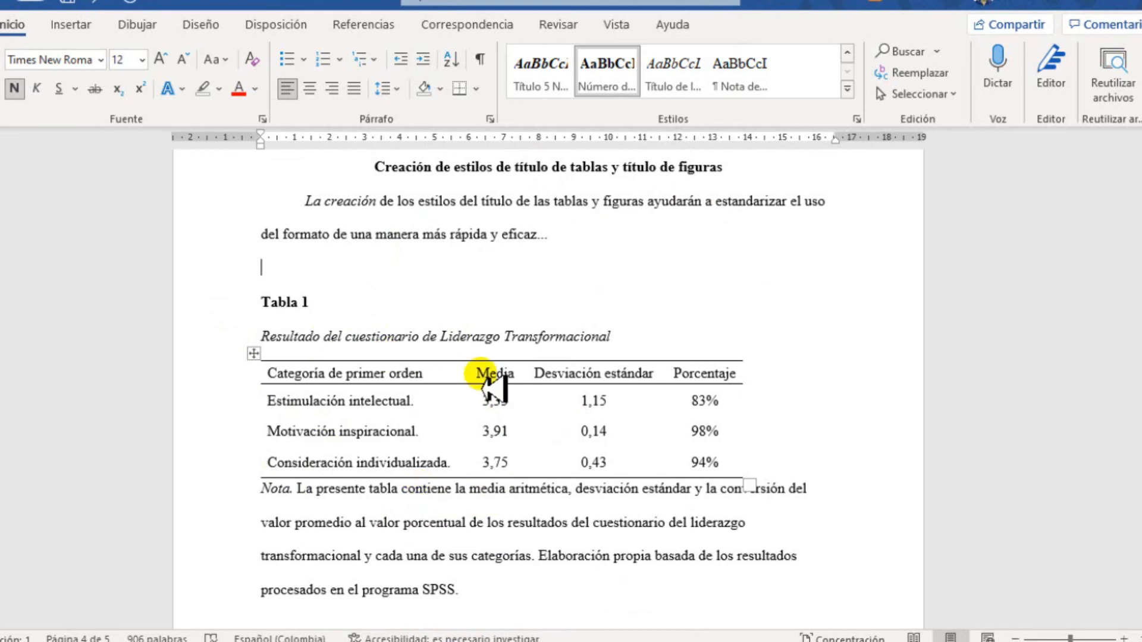
scroll(489, 404, "down", 2)
scroll(485, 437, "up", 3)
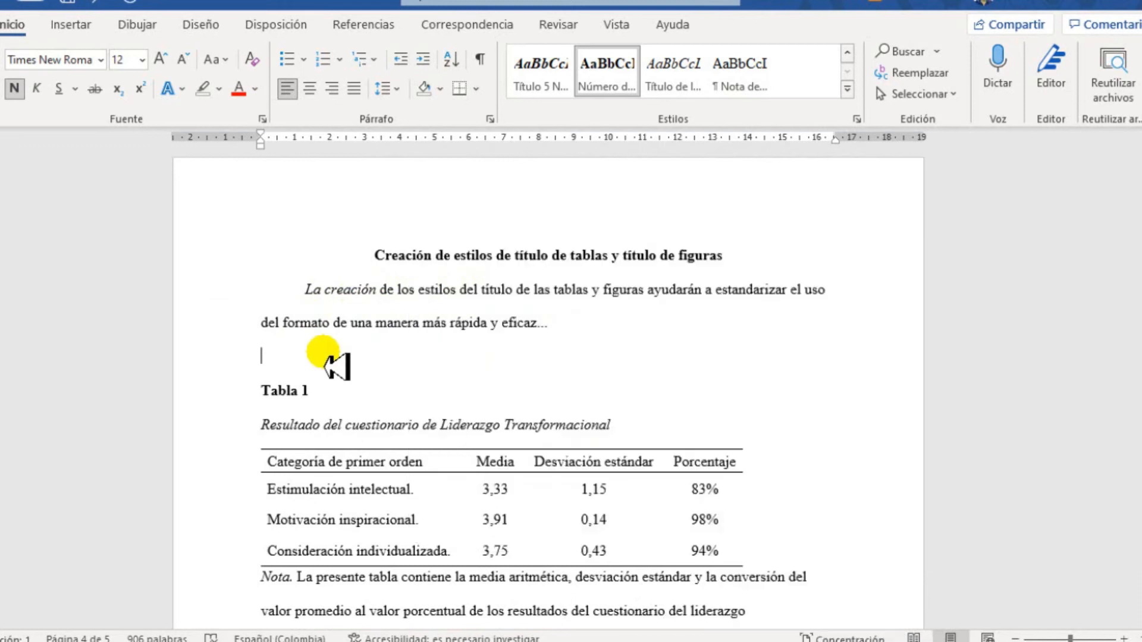
scroll(326, 365, "down", 1)
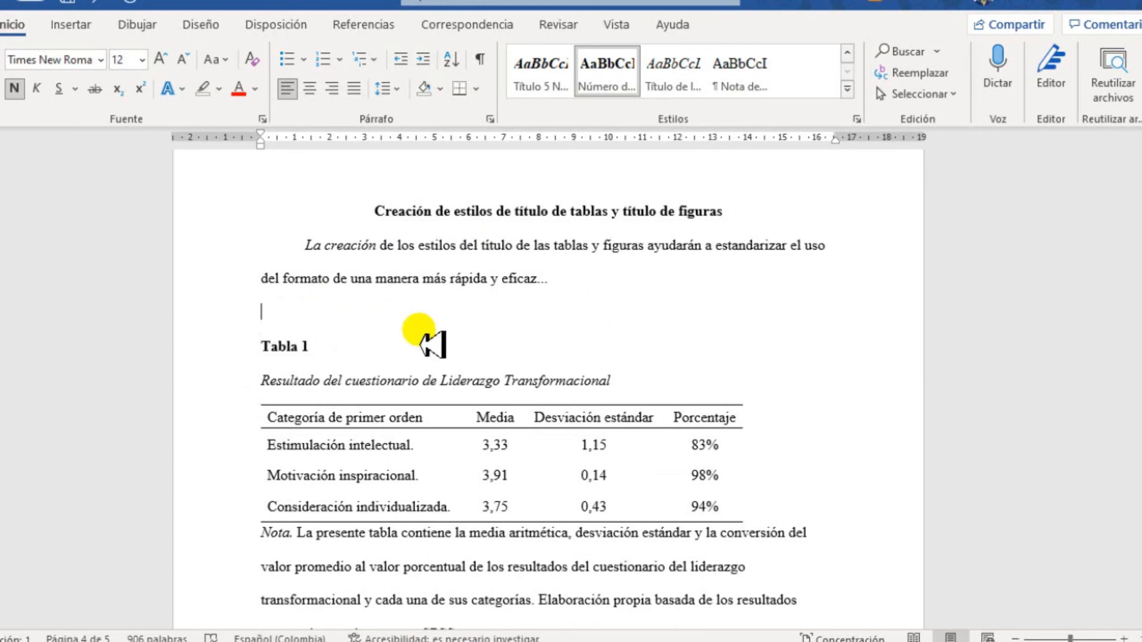
scroll(386, 363, "down", 3)
scroll(396, 389, "up", 3)
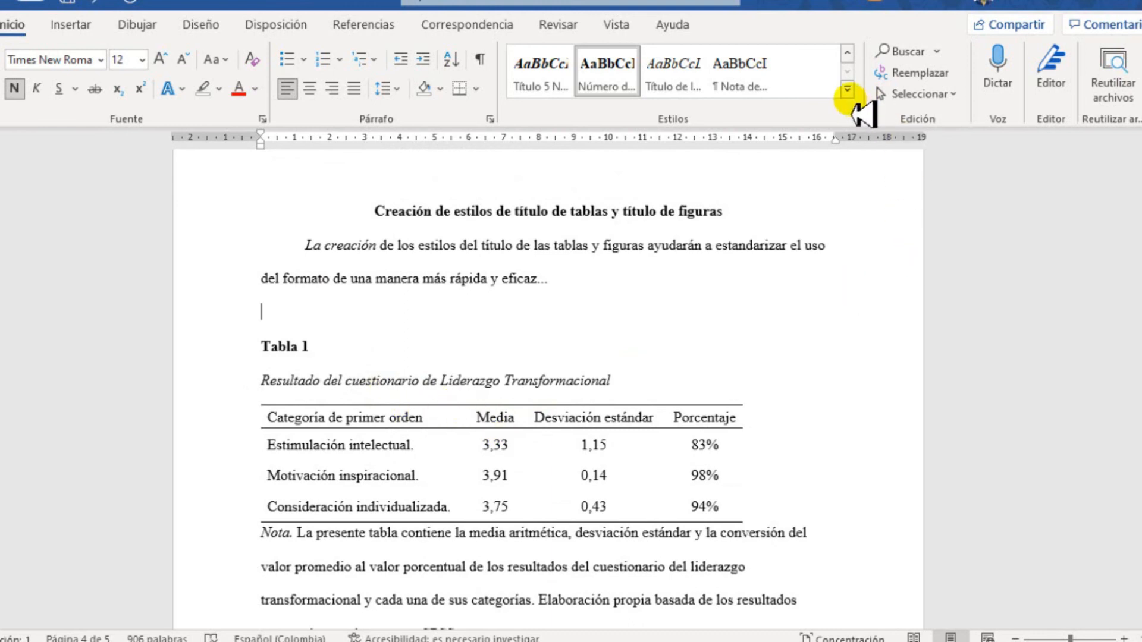
left_click(847, 90)
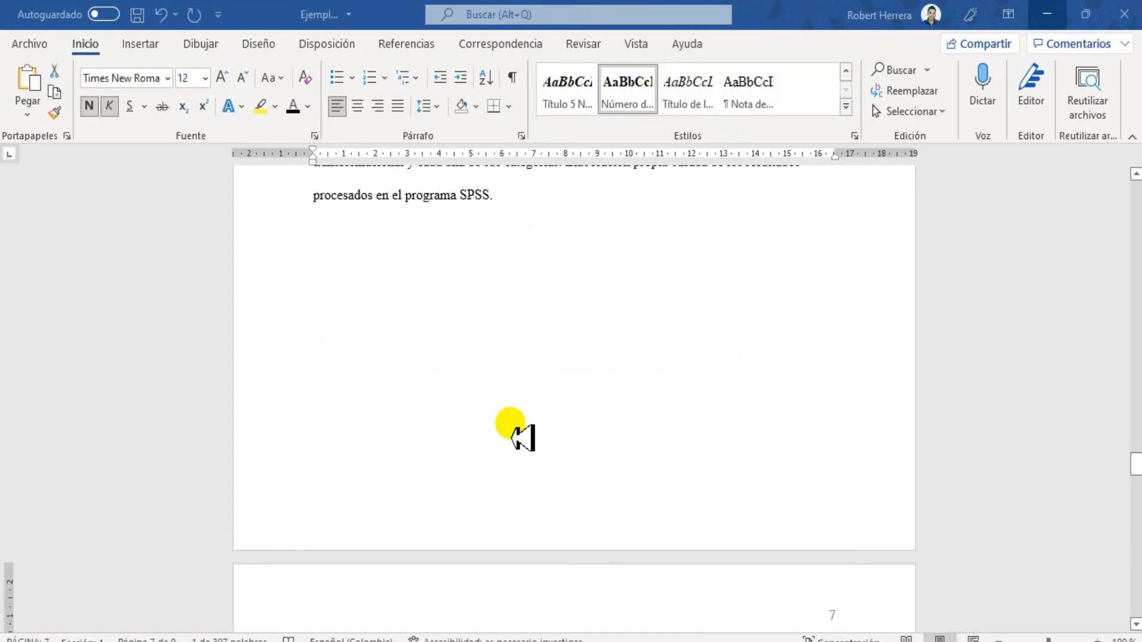
scroll(523, 437, "down", 3)
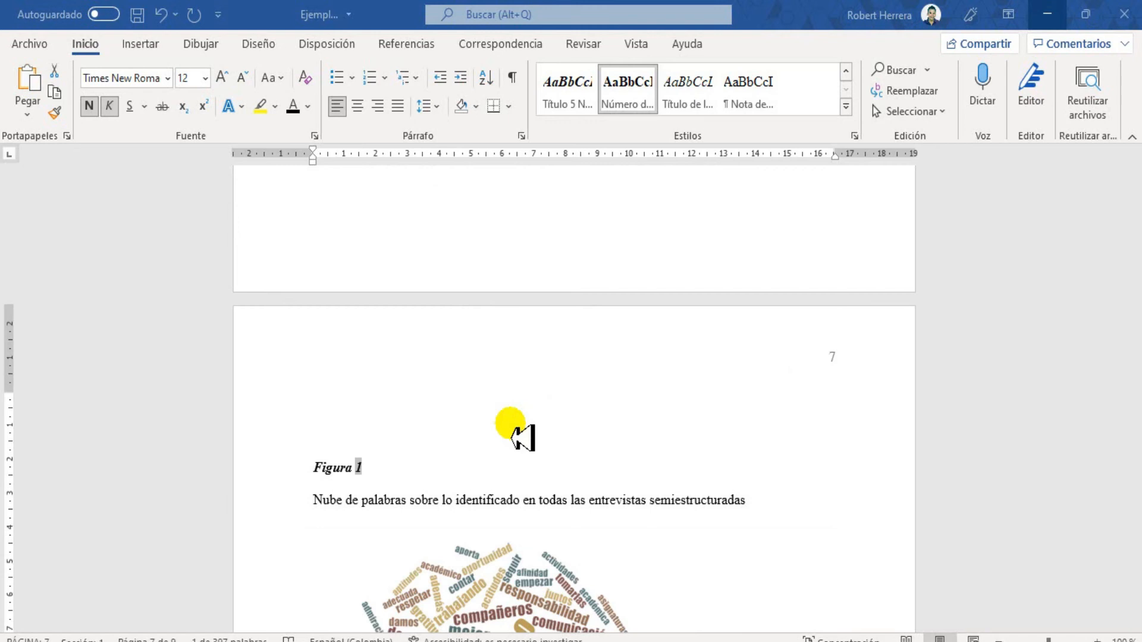
scroll(518, 435, "up", 9)
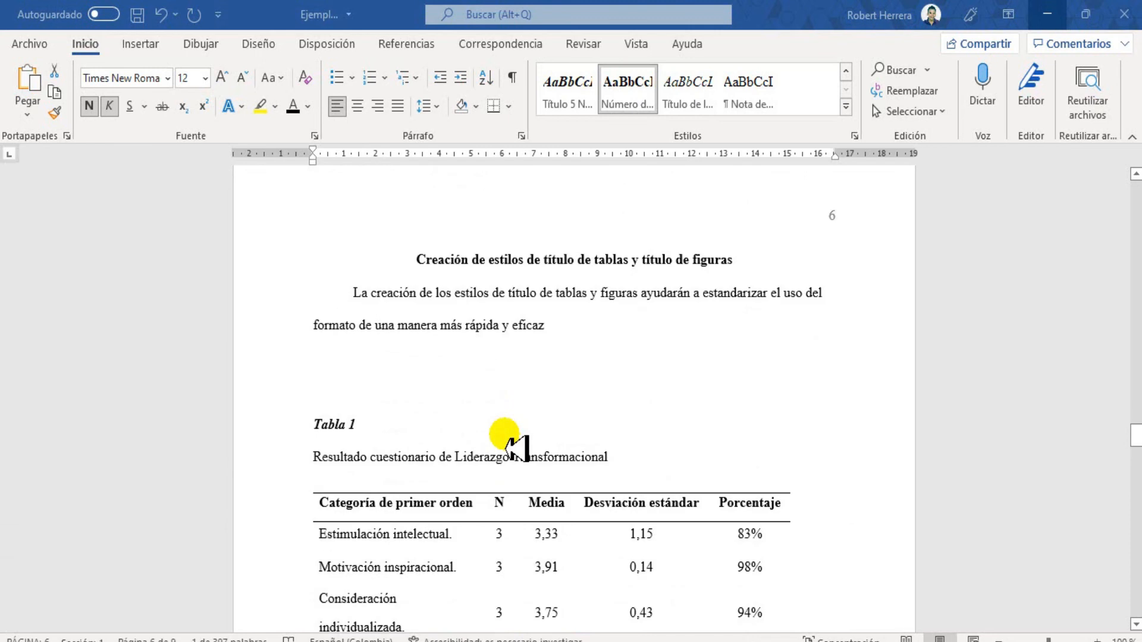
scroll(508, 443, "down", 3)
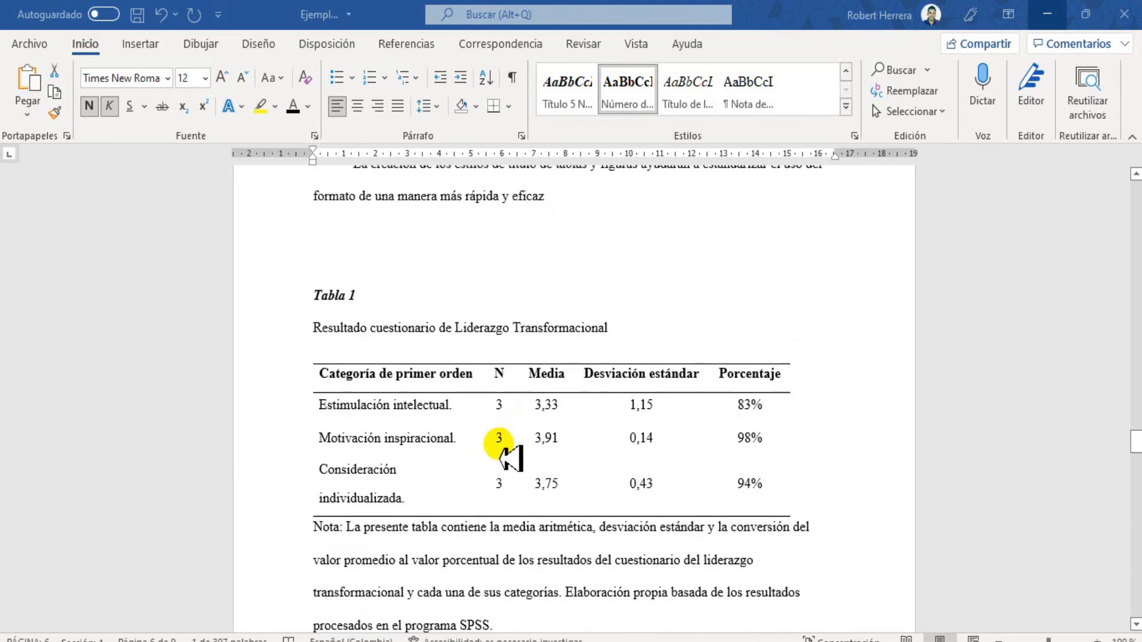
scroll(440, 551, "down", 1)
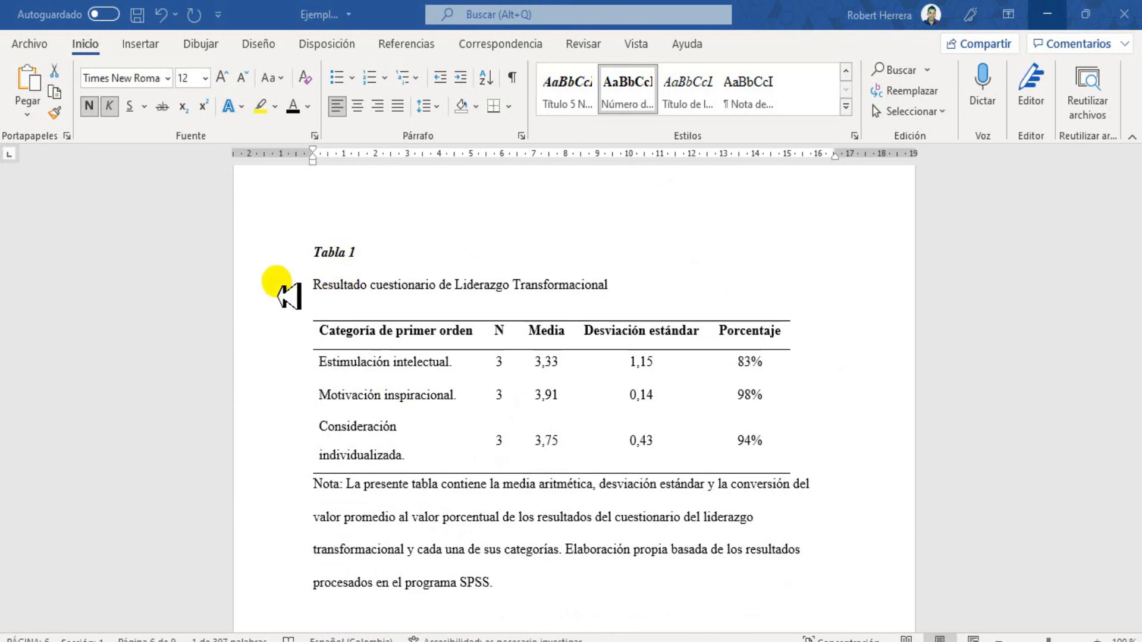
Apply the "Título 1" heading style to "Lista de tablas" on page 4
scroll(438, 439, "up", 10)
scroll(438, 451, "up", 20)
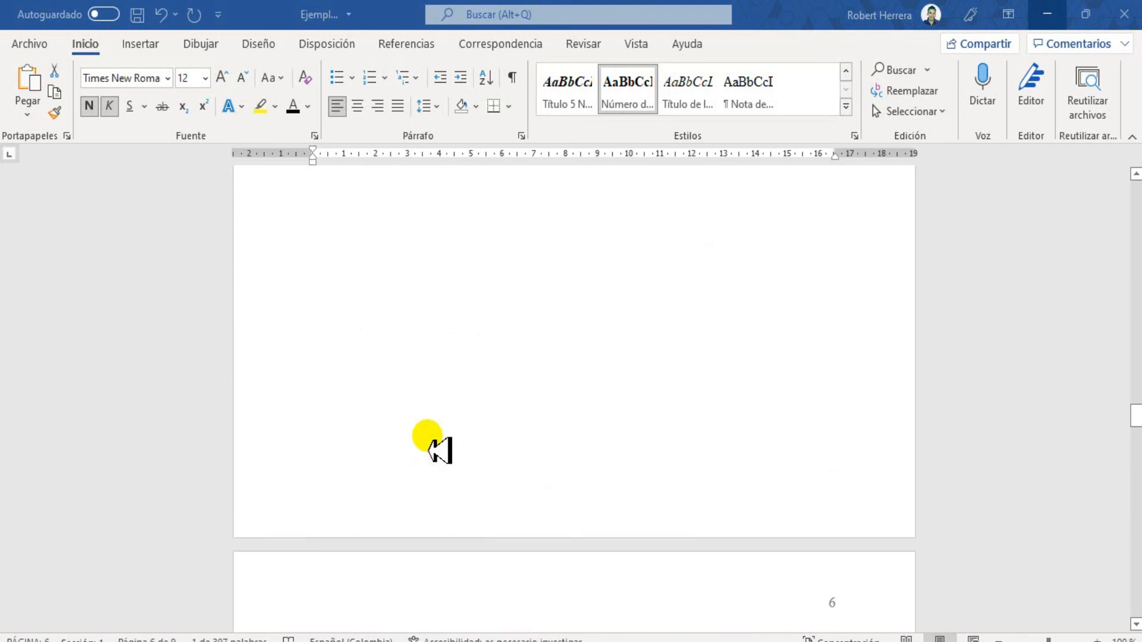
scroll(439, 451, "up", 5)
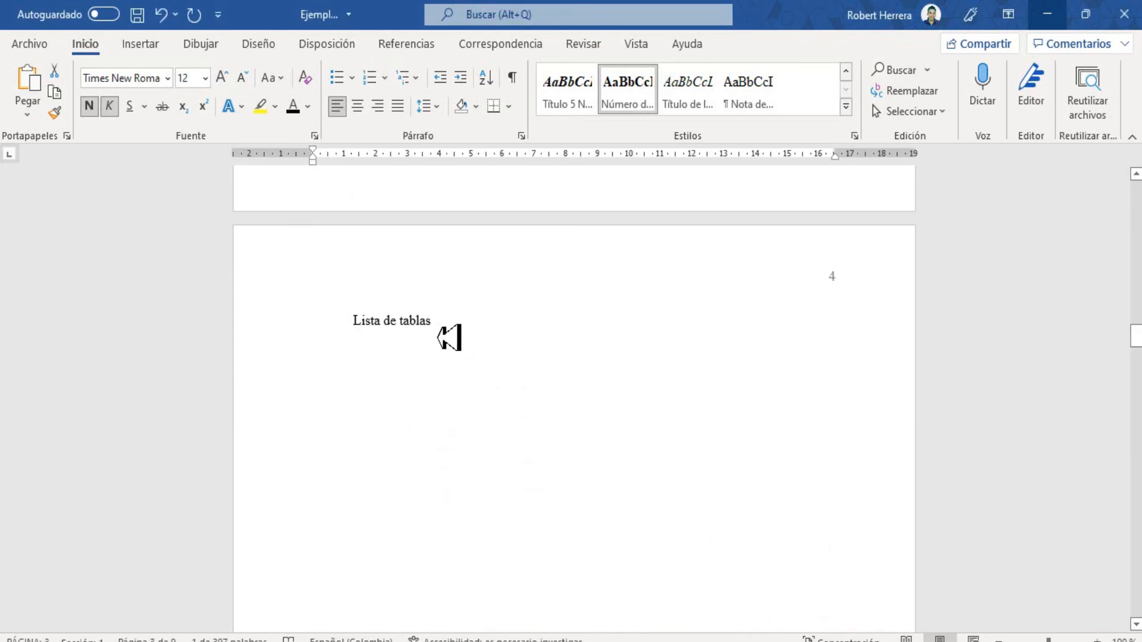
left_click_drag(441, 327, 359, 320)
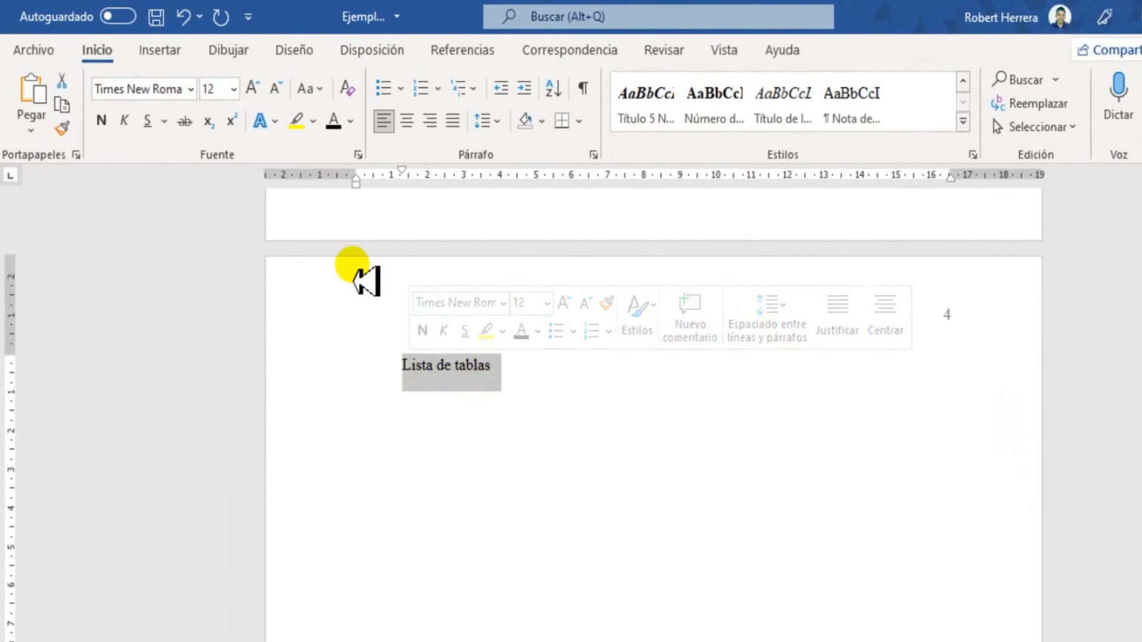
left_click(963, 122)
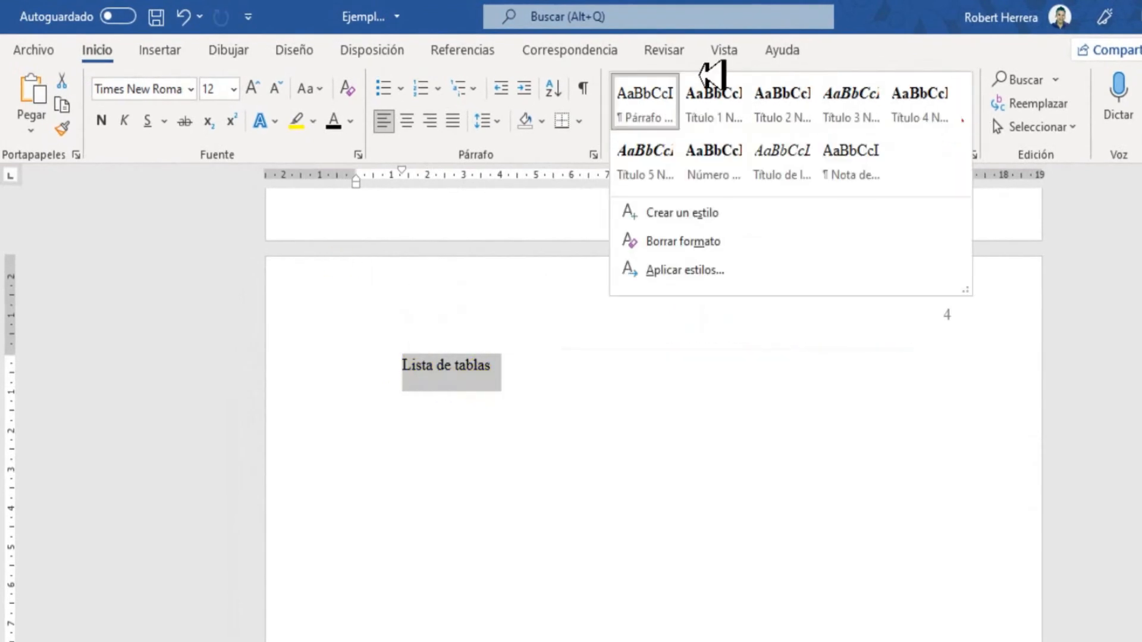
left_click(714, 110)
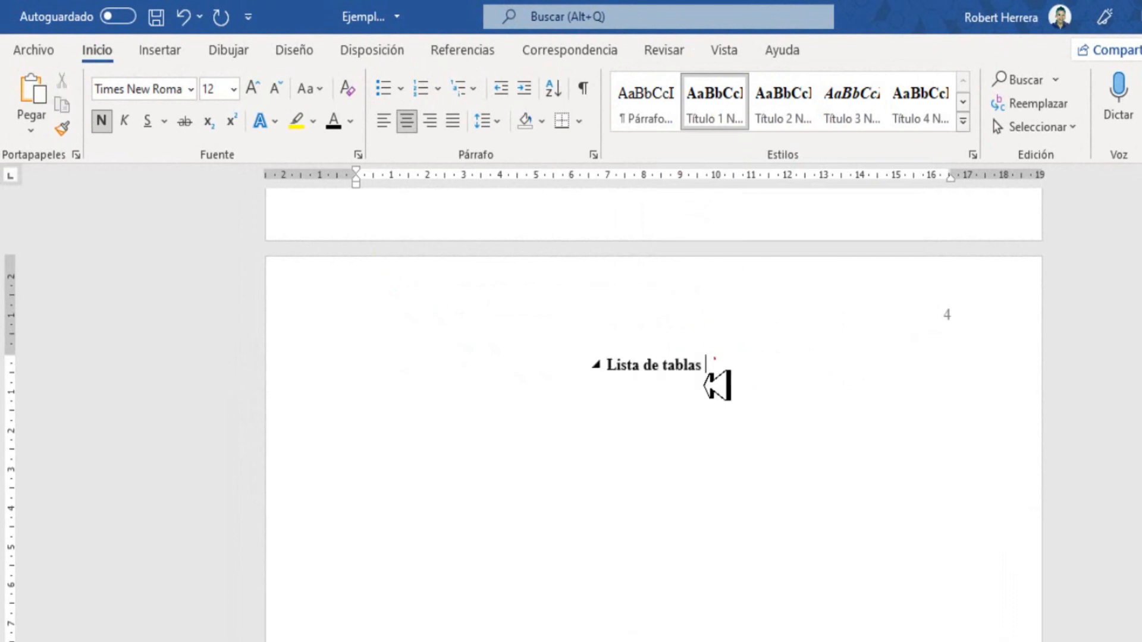
Insert a table of illustrations on a new line below the "Lista de tablas" heading, using the caption label Tabla
key("Return")
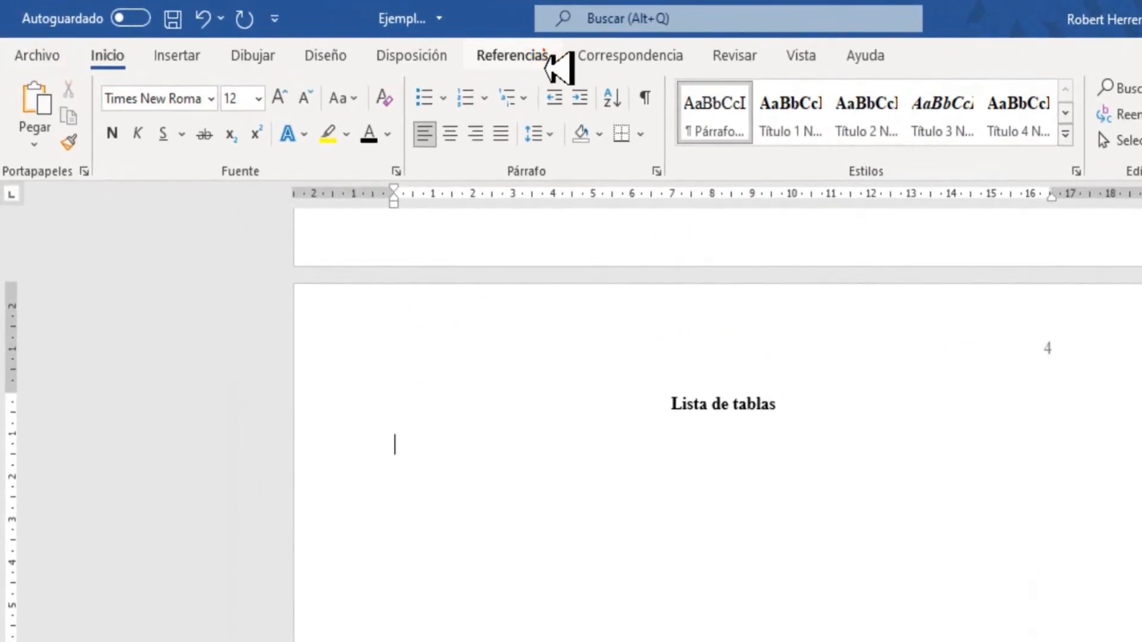
left_click(550, 59)
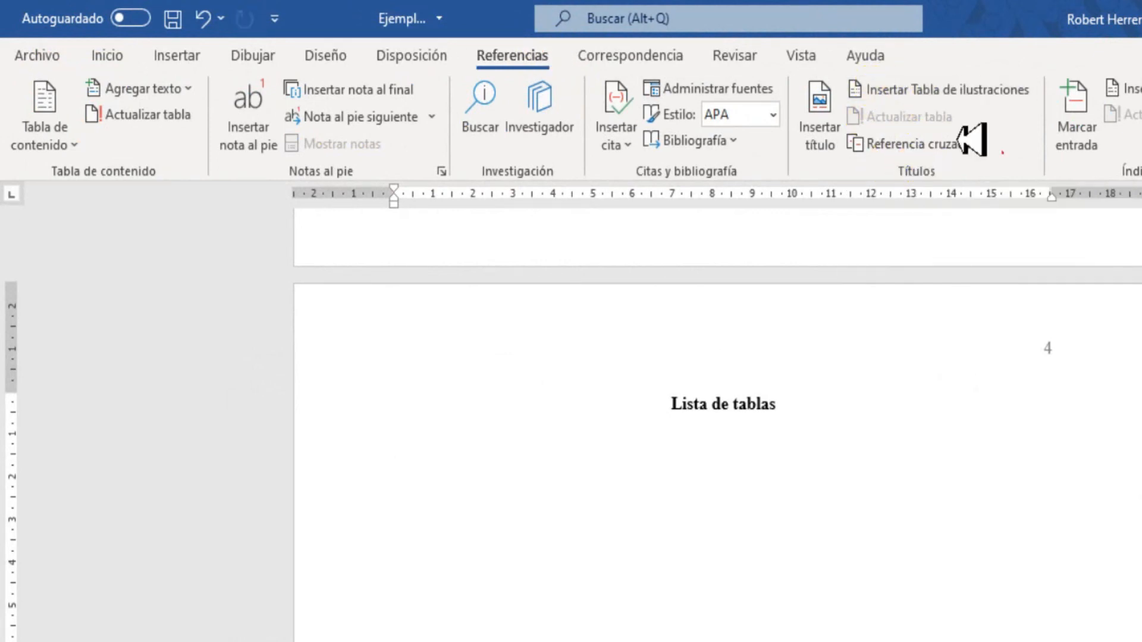
left_click(910, 92)
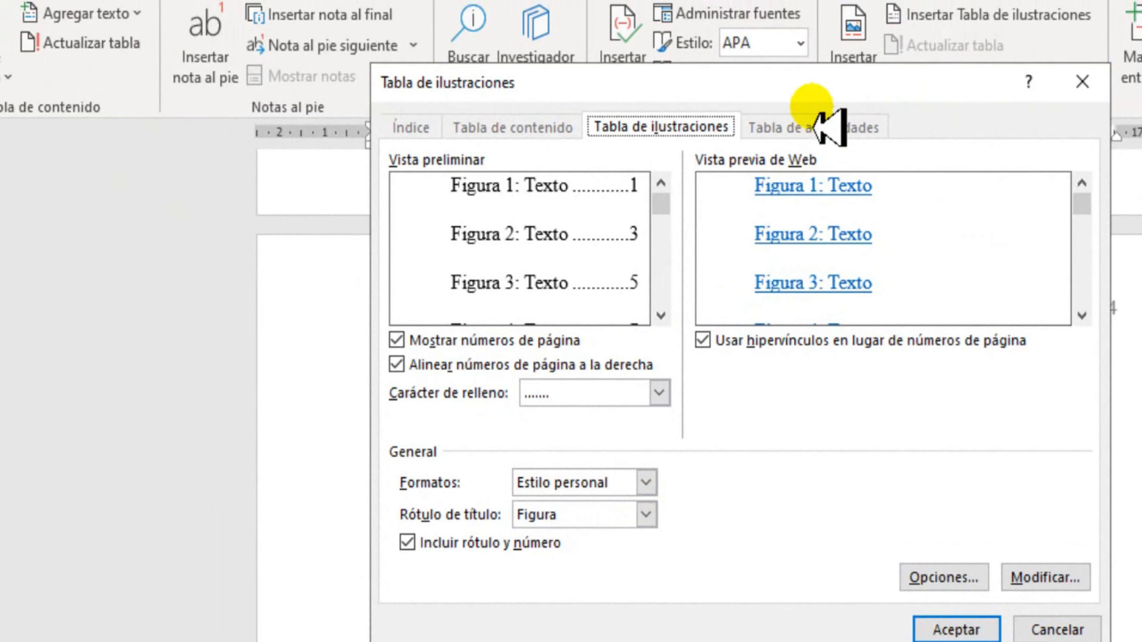
left_click_drag(708, 56, 1012, 326)
left_click_drag(1060, 354, 464, 98)
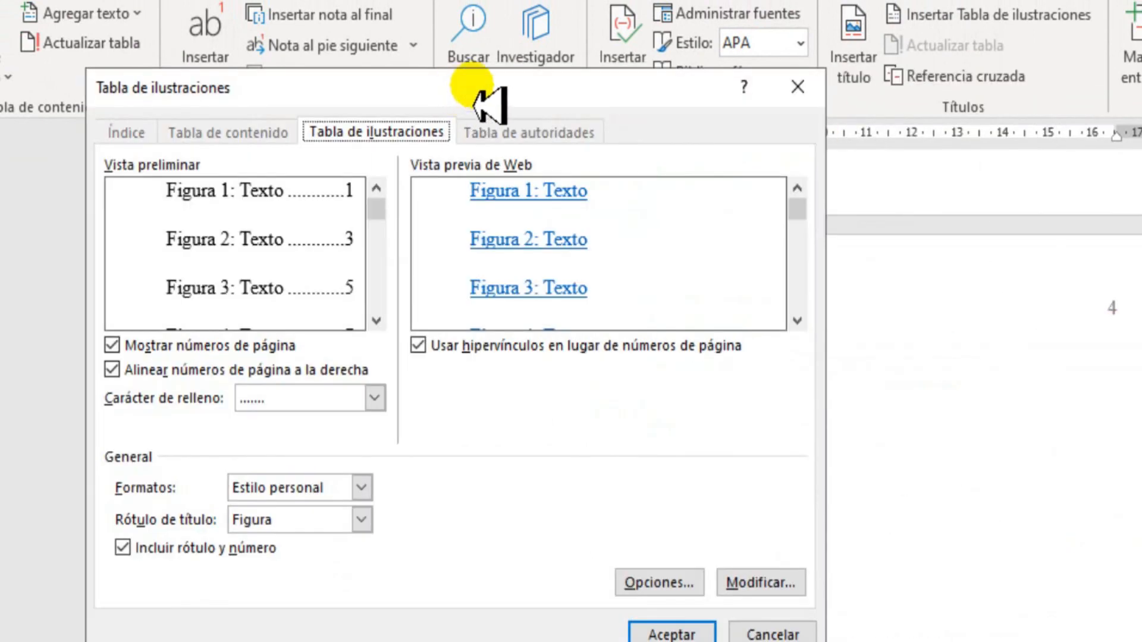
left_click(361, 520)
left_click(256, 570)
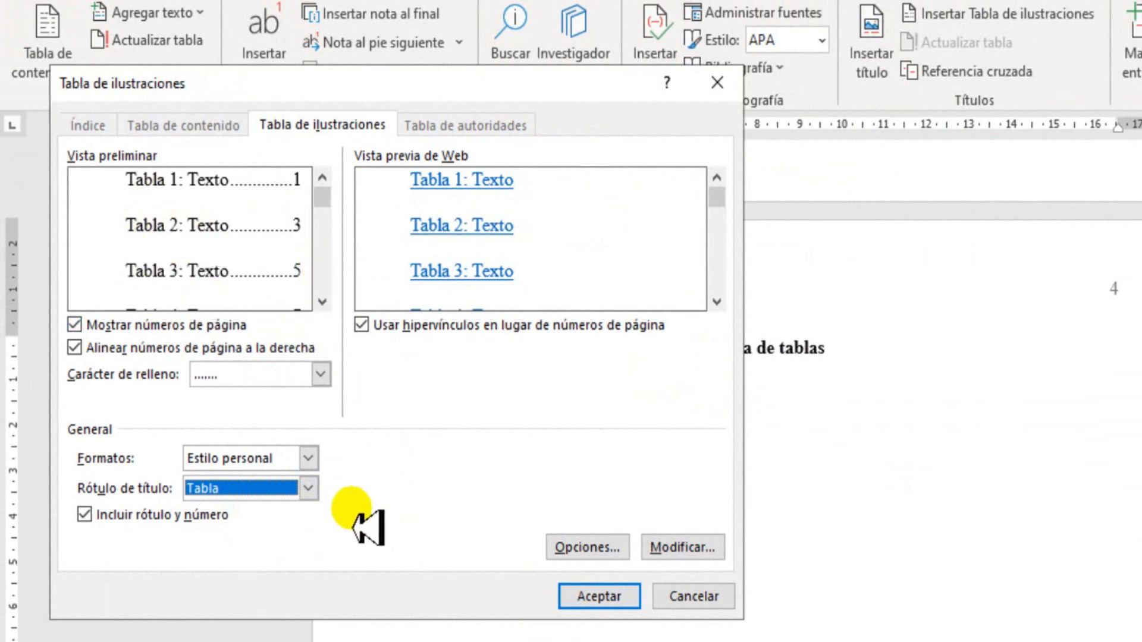
left_click(602, 602)
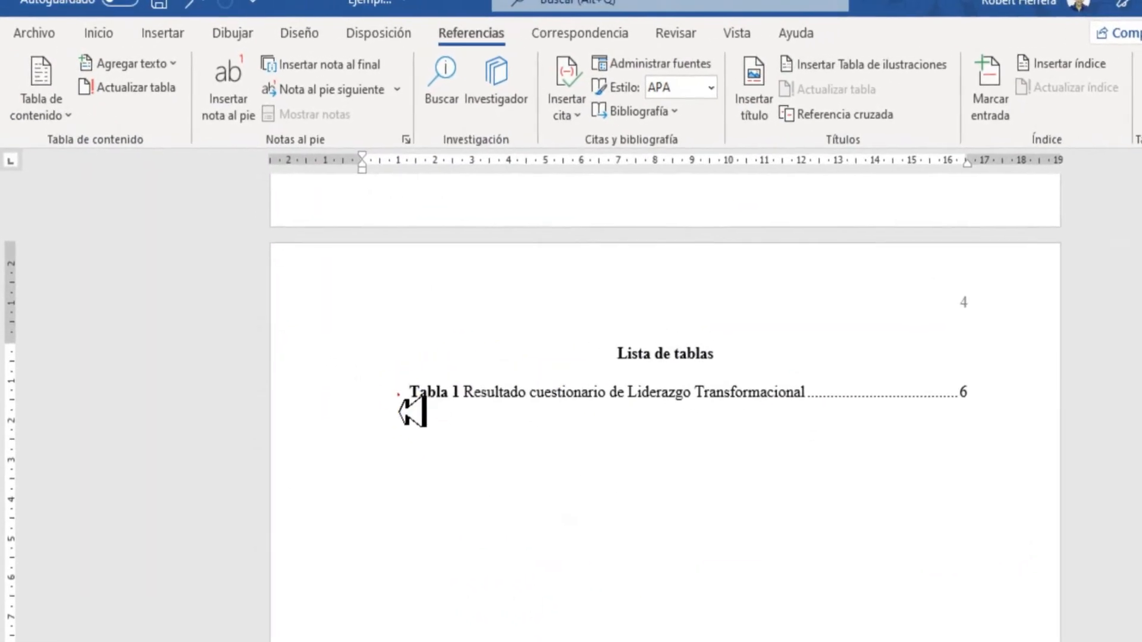
left_click(528, 473)
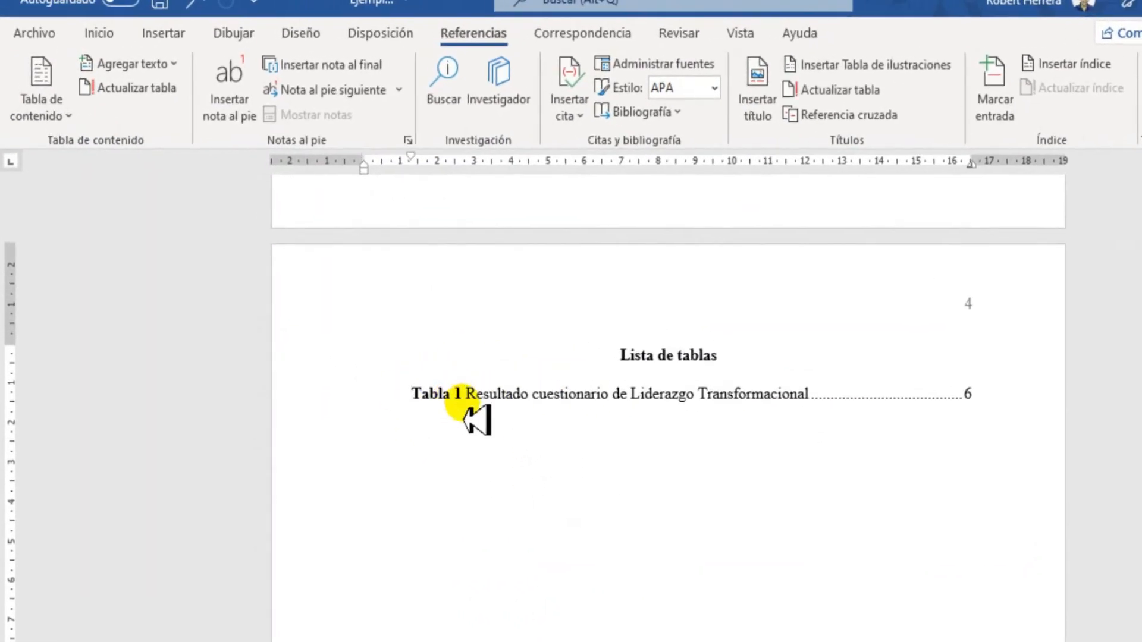
Apply the "Título 1" heading style to "Lista de figuras" on page 5
scroll(452, 298, "down", 3)
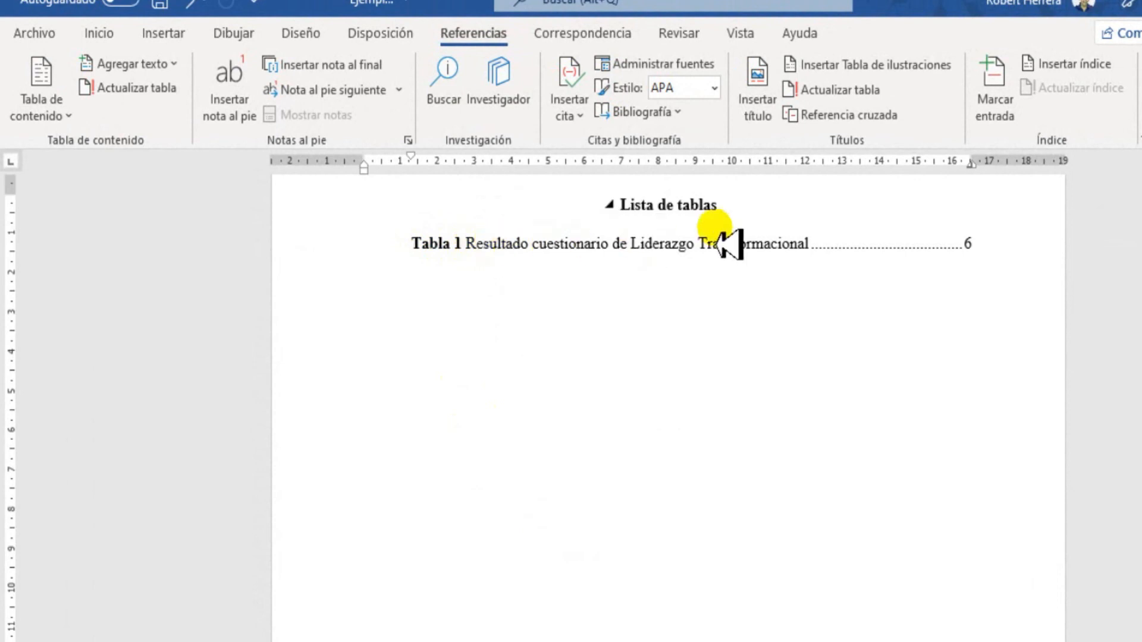
left_click_drag(809, 244, 611, 243)
scroll(555, 321, "down", 3)
scroll(556, 337, "down", 8)
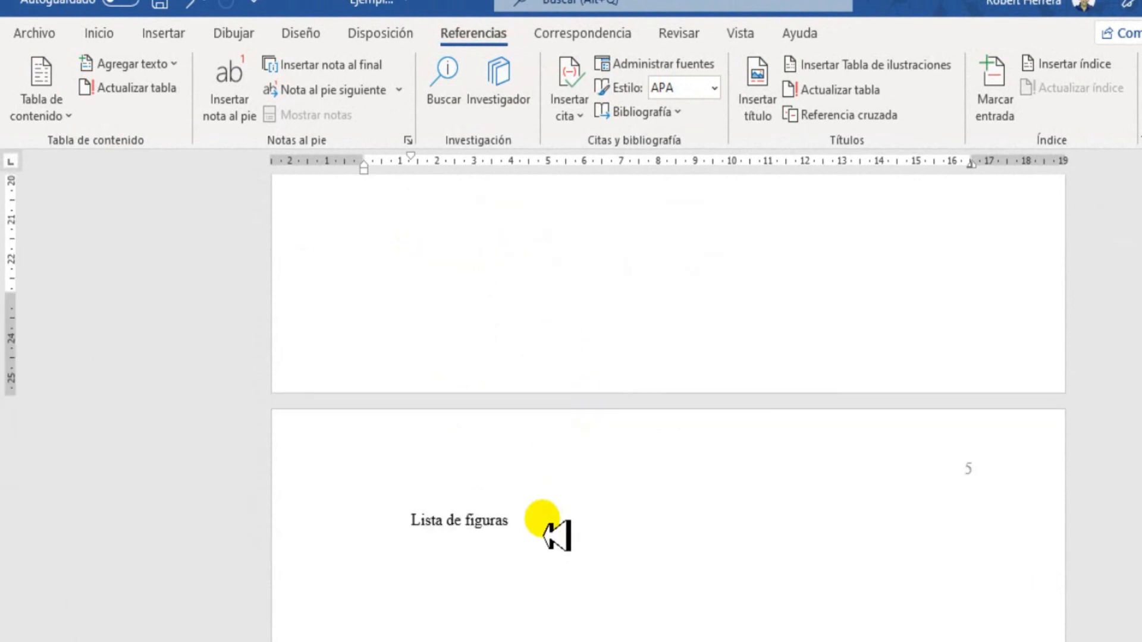
scroll(516, 528, "down", 4)
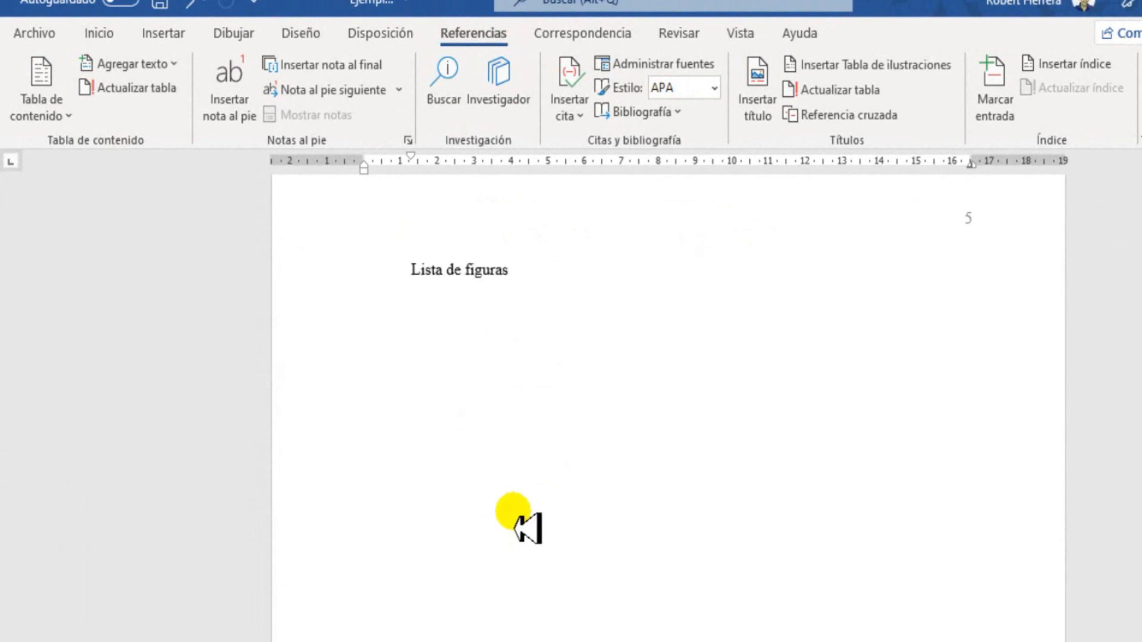
left_click(407, 277)
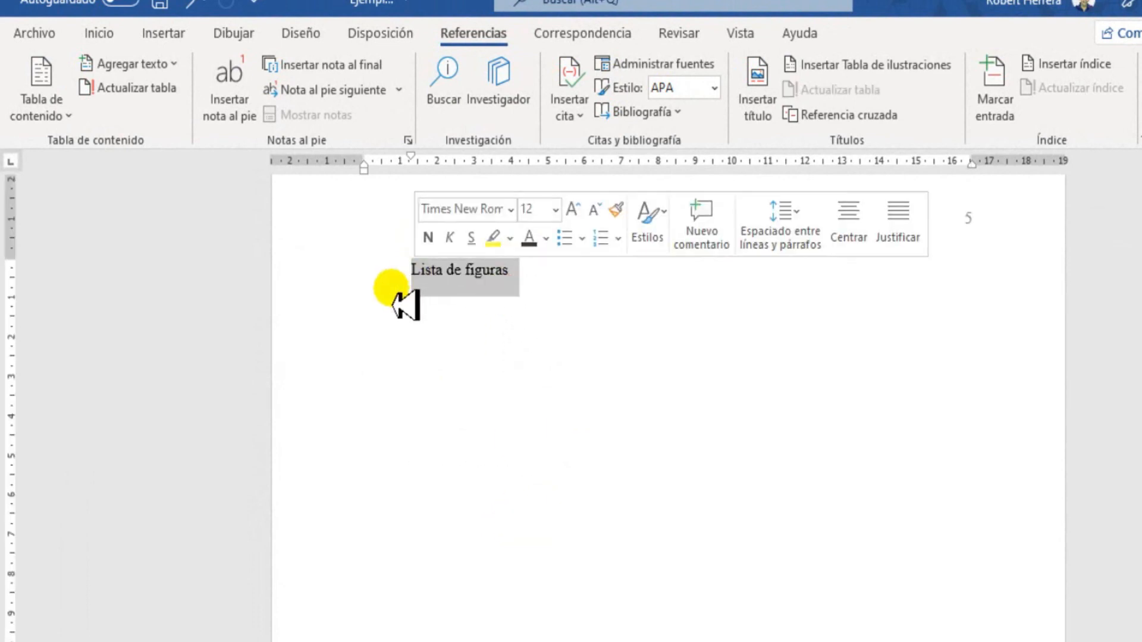
left_click(94, 41)
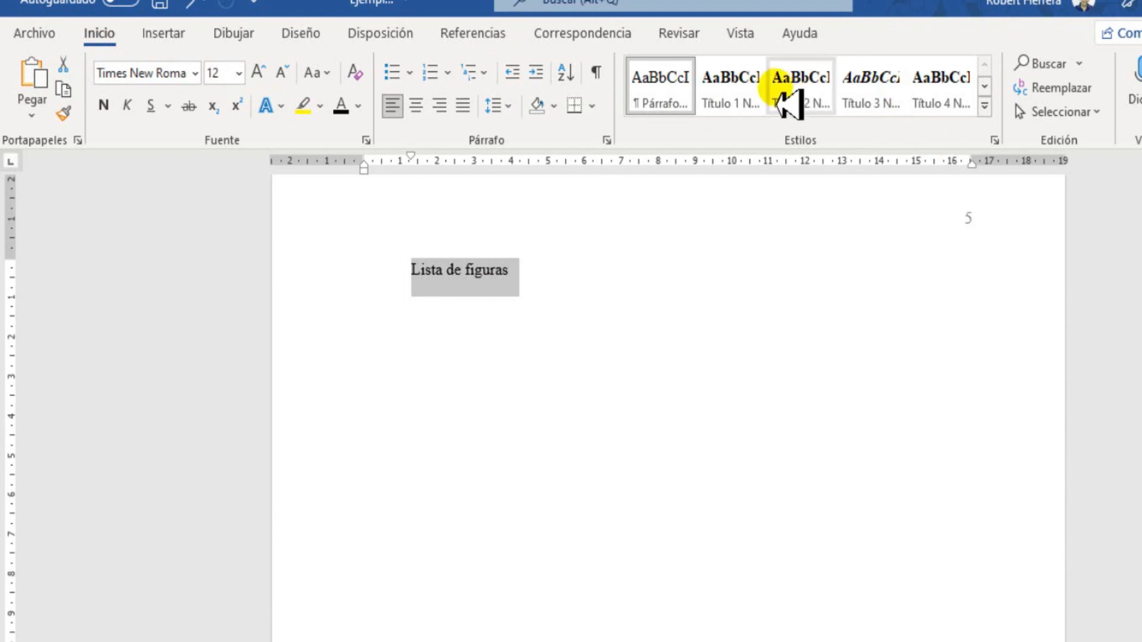
left_click(734, 88)
Insert a table of illustrations below the "Lista de figuras" heading, using the caption label Figura
left_click(755, 321)
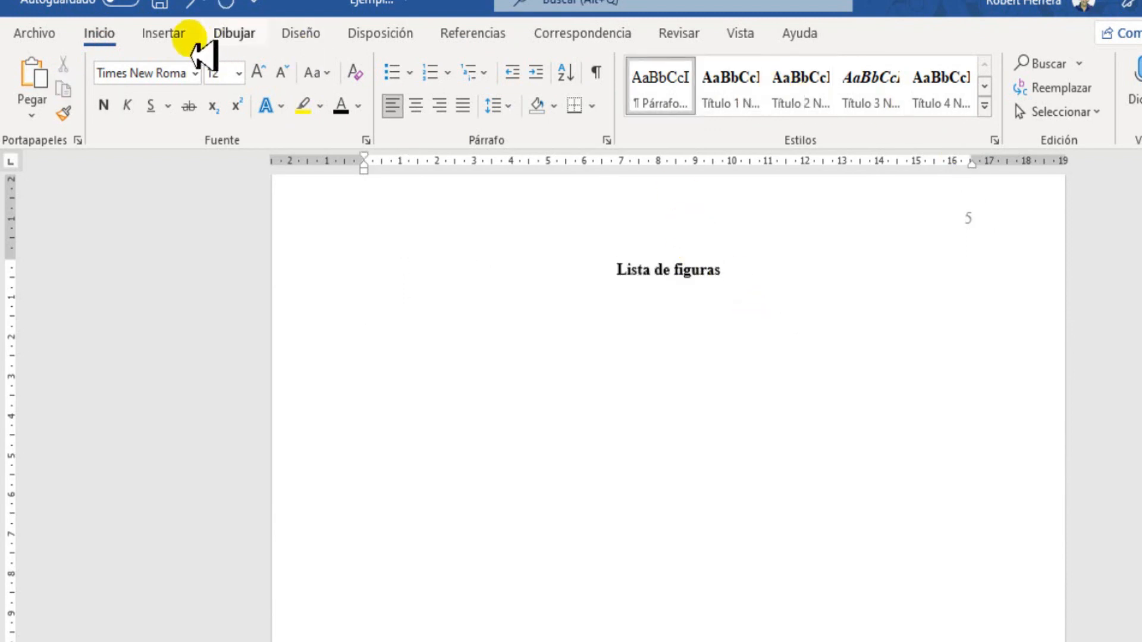
left_click(464, 37)
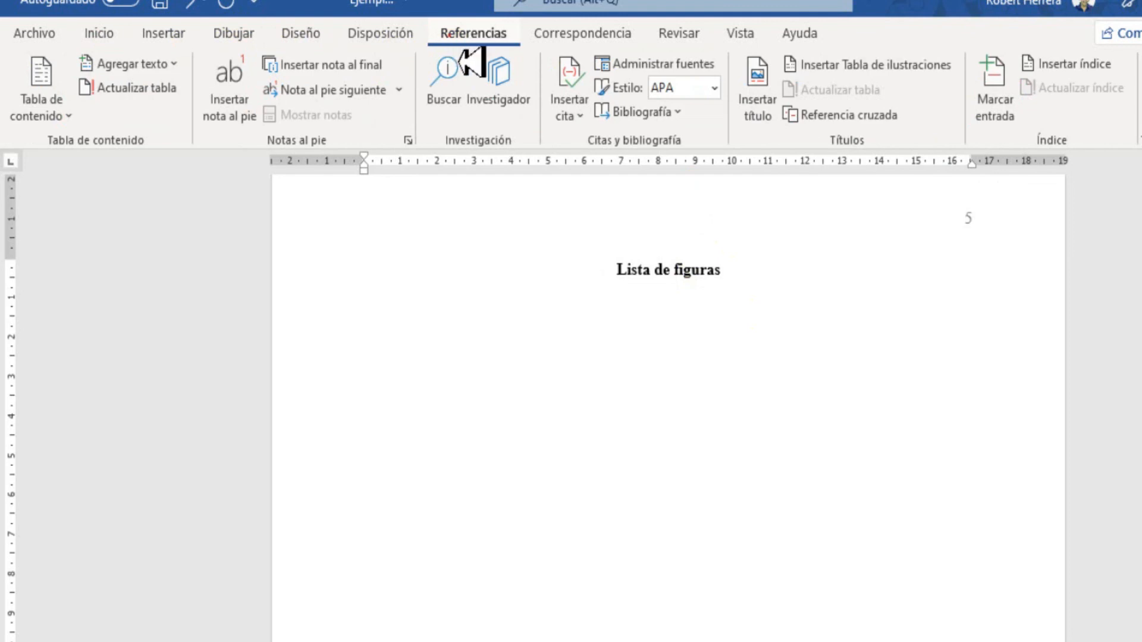
left_click(902, 71)
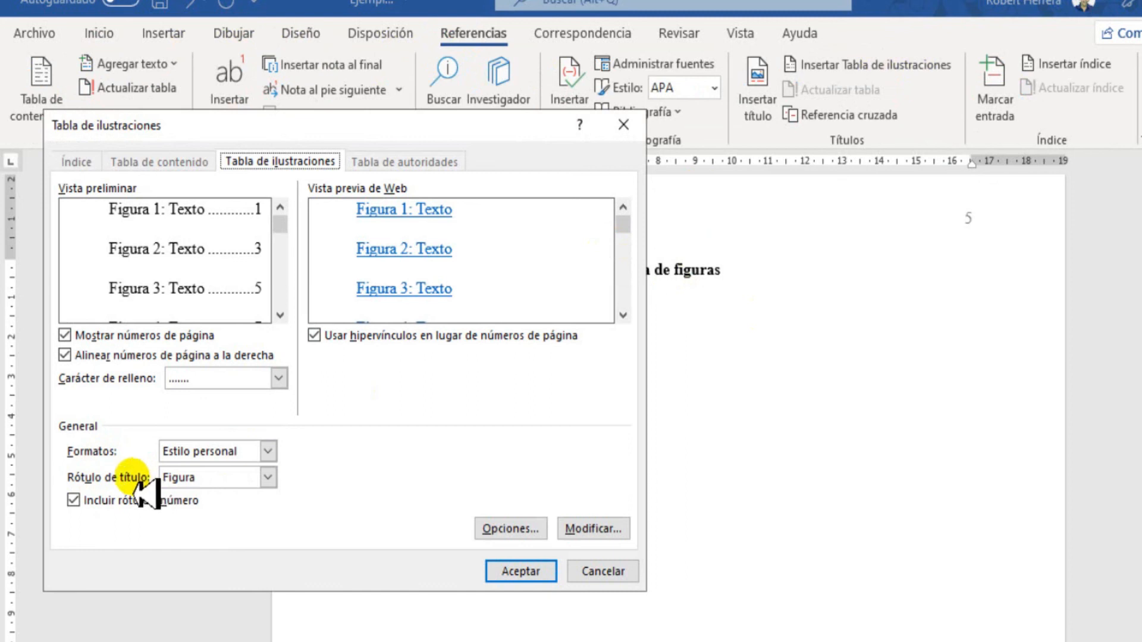
left_click(268, 477)
left_click(210, 524)
left_click(521, 571)
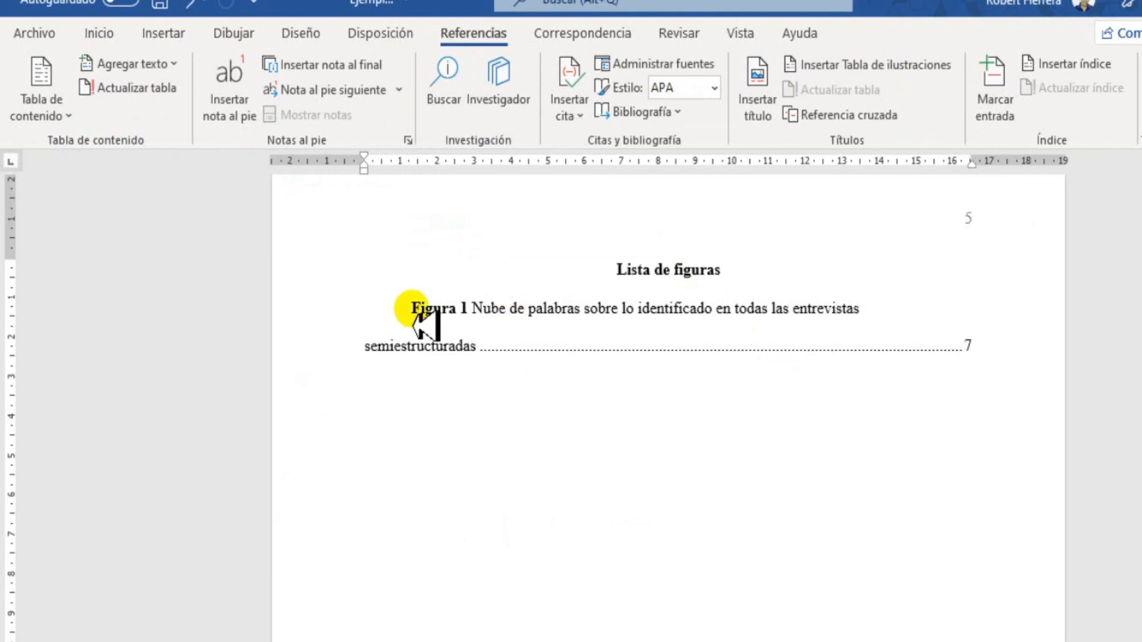
Review the entries and page numbers in the generated lists of figures and tables on pages 4 and 5
left_click_drag(440, 322, 478, 360)
left_click(481, 323)
left_click(962, 366)
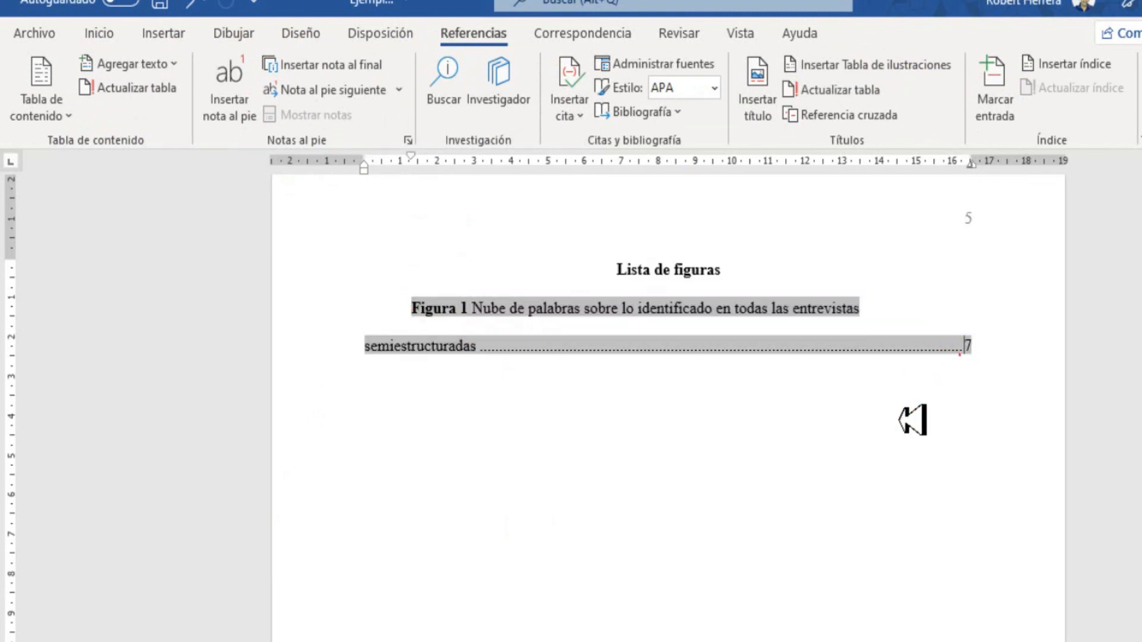
scroll(832, 444, "up", 1)
scroll(553, 482, "up", 15)
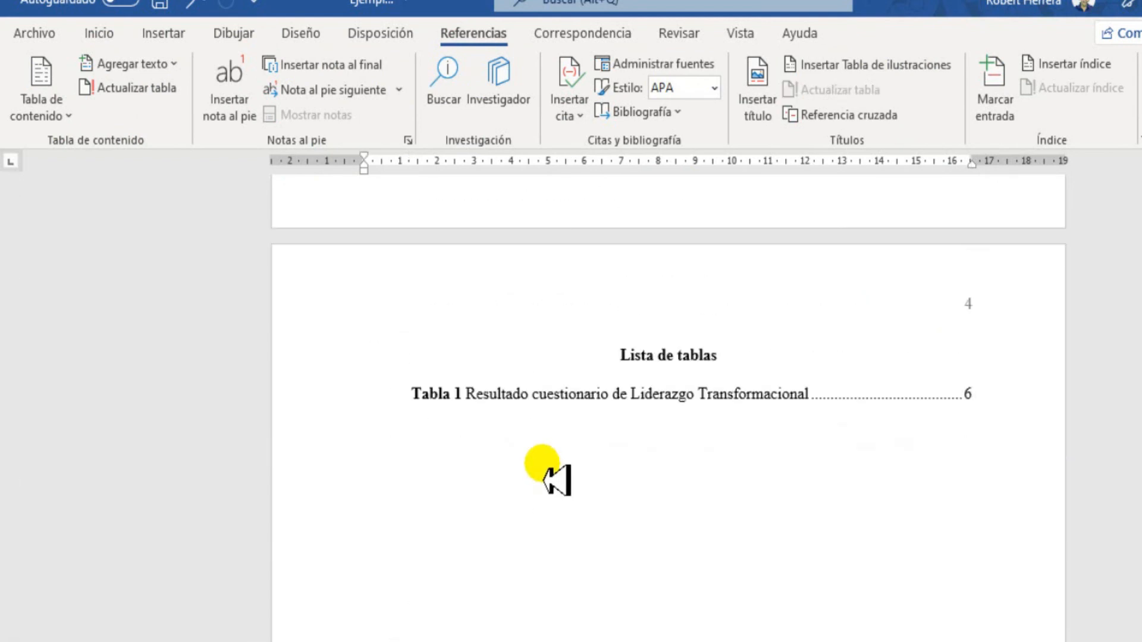
scroll(554, 479, "down", 15)
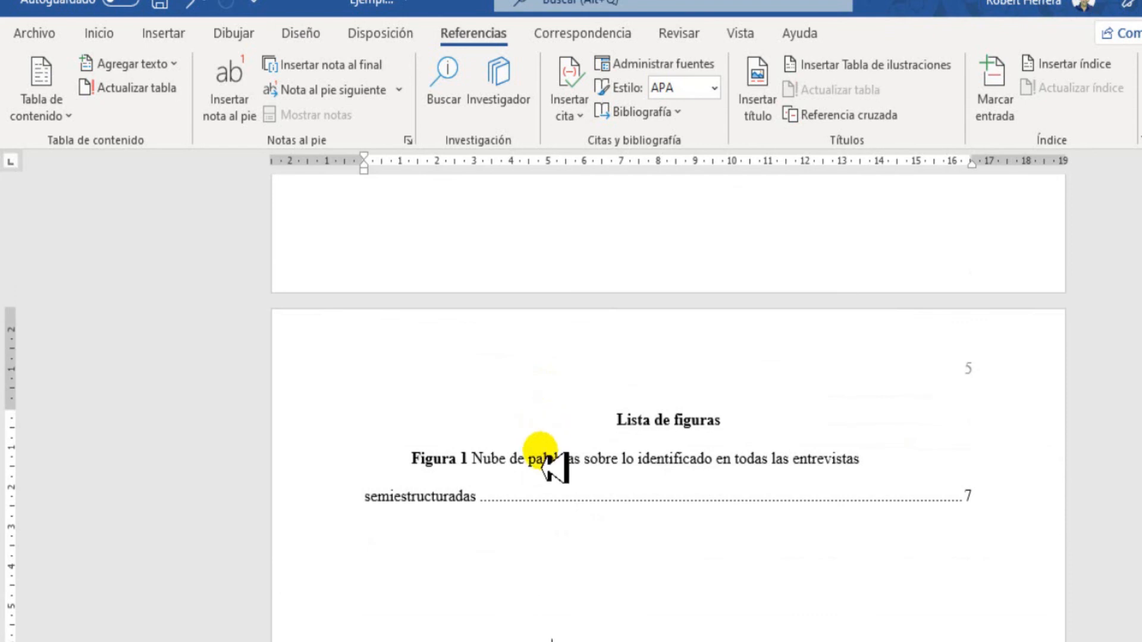
scroll(544, 461, "up", 15)
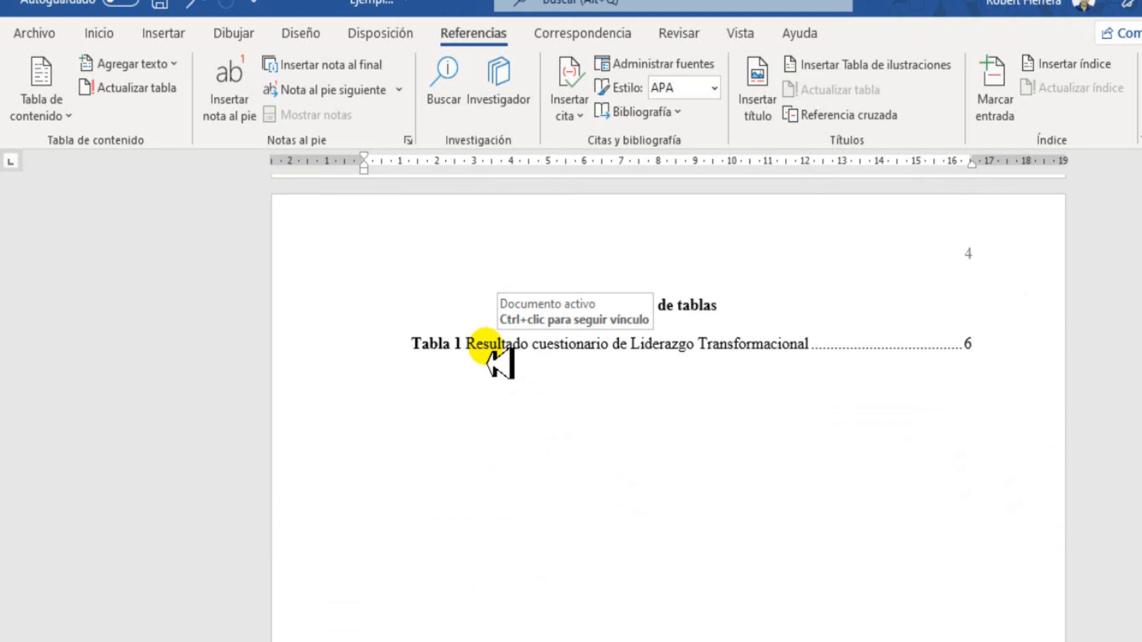
Update the fields of the list of tables on page 4, refreshing only the page numbers
left_click(488, 344)
right_click(491, 362)
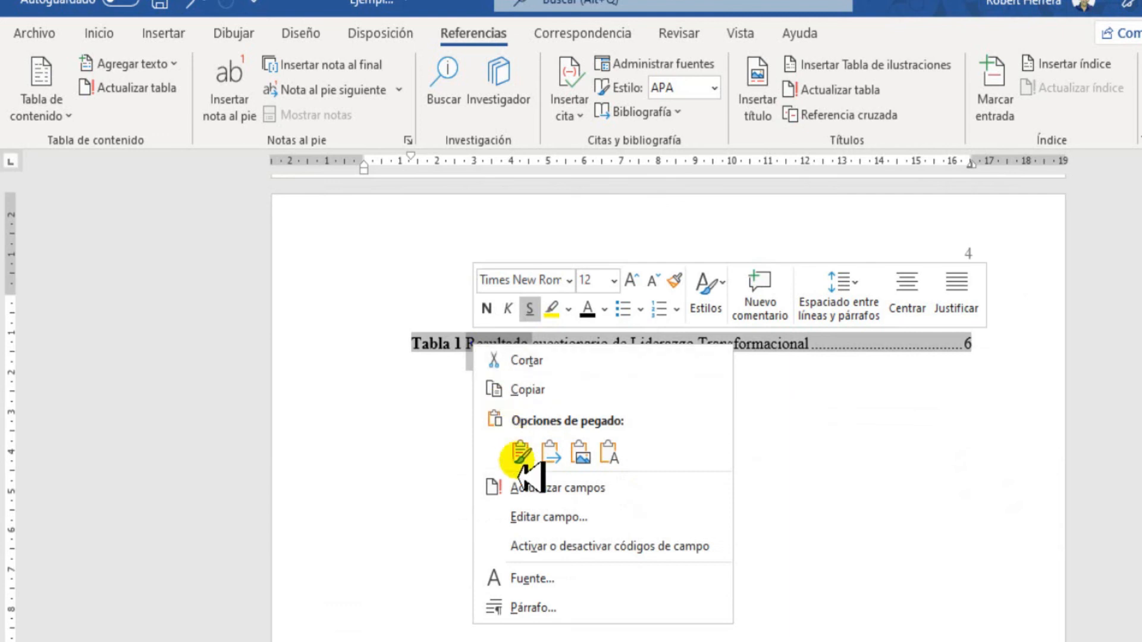
left_click(556, 479)
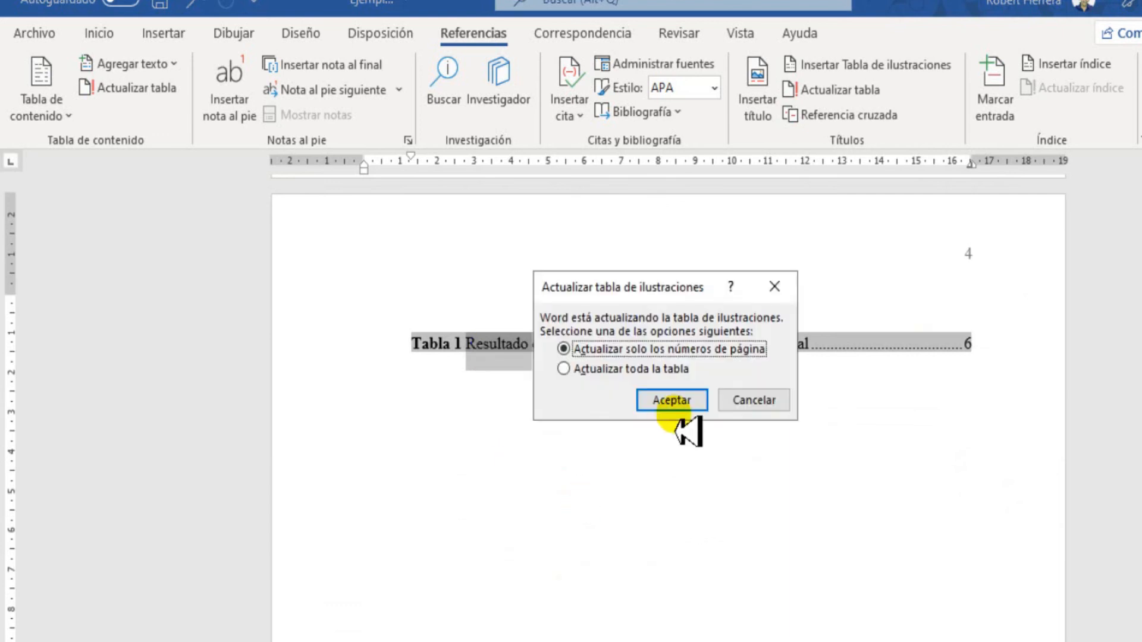
left_click(672, 410)
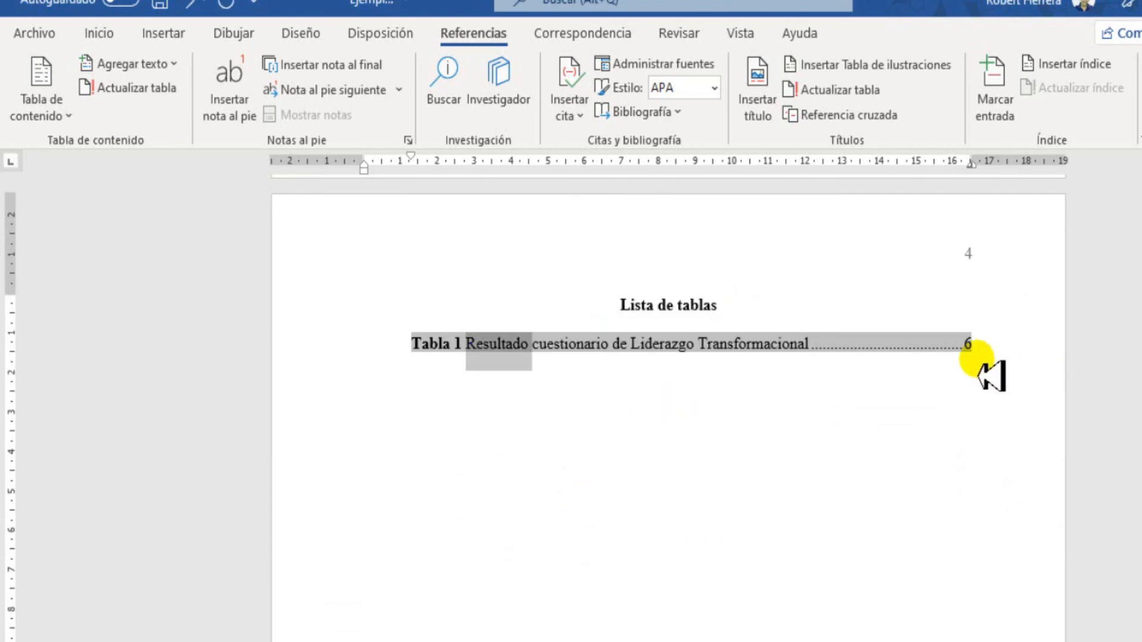
Update the fields of the list of figures on page 5, refreshing the entire table
scroll(992, 376, "down", 5)
scroll(991, 376, "down", 5)
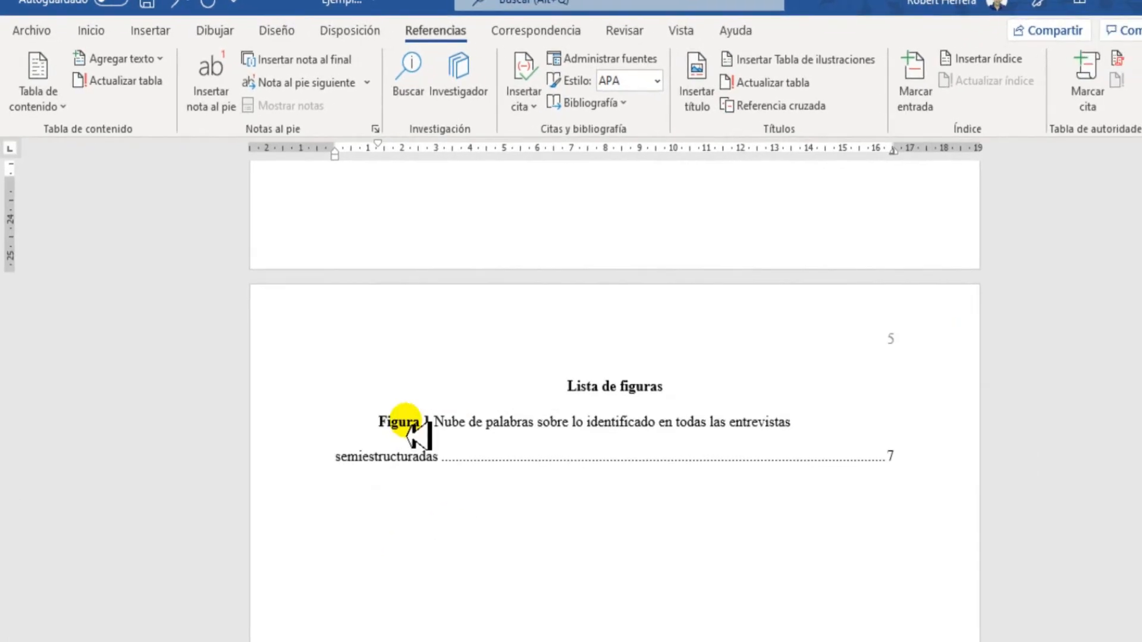
right_click(410, 425)
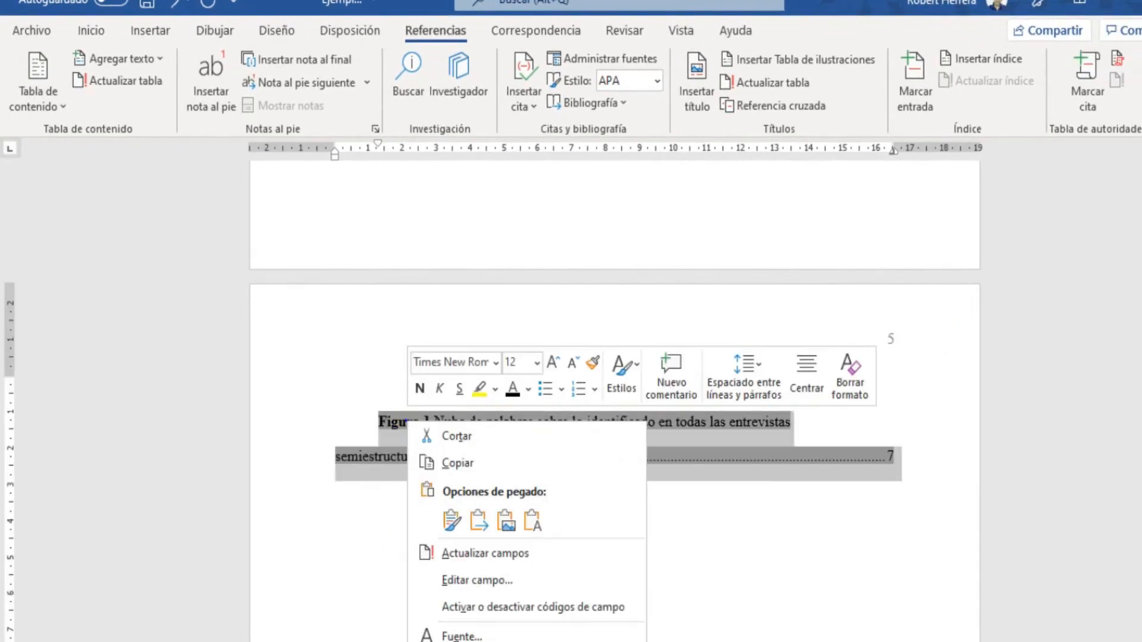
left_click(486, 555)
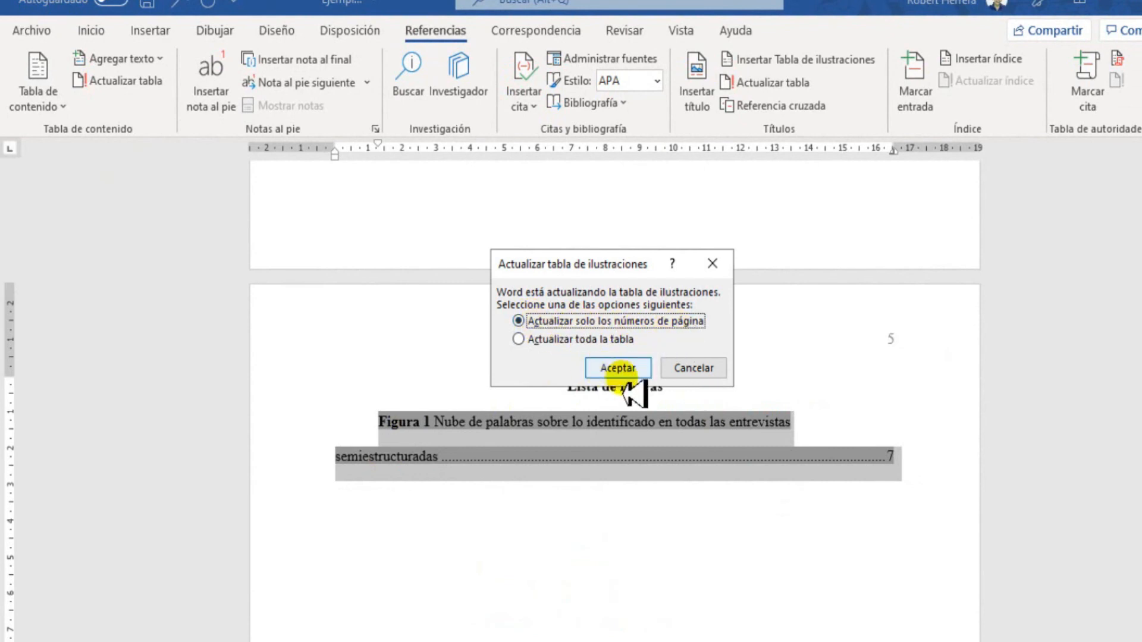
left_click(535, 339)
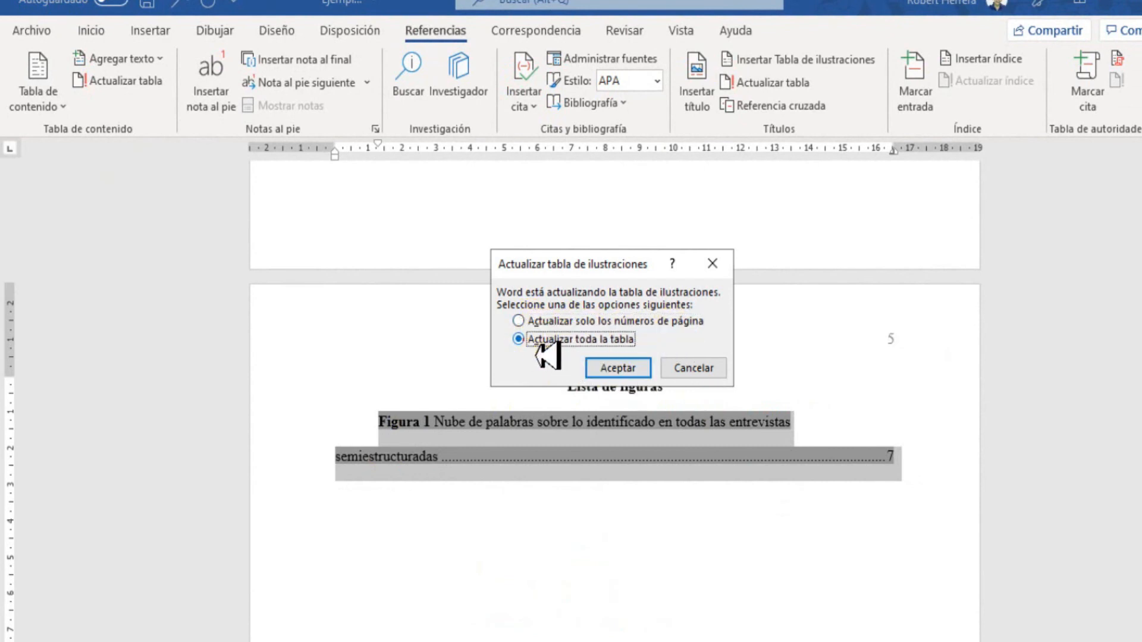
left_click(615, 368)
scroll(625, 515, "down", 3)
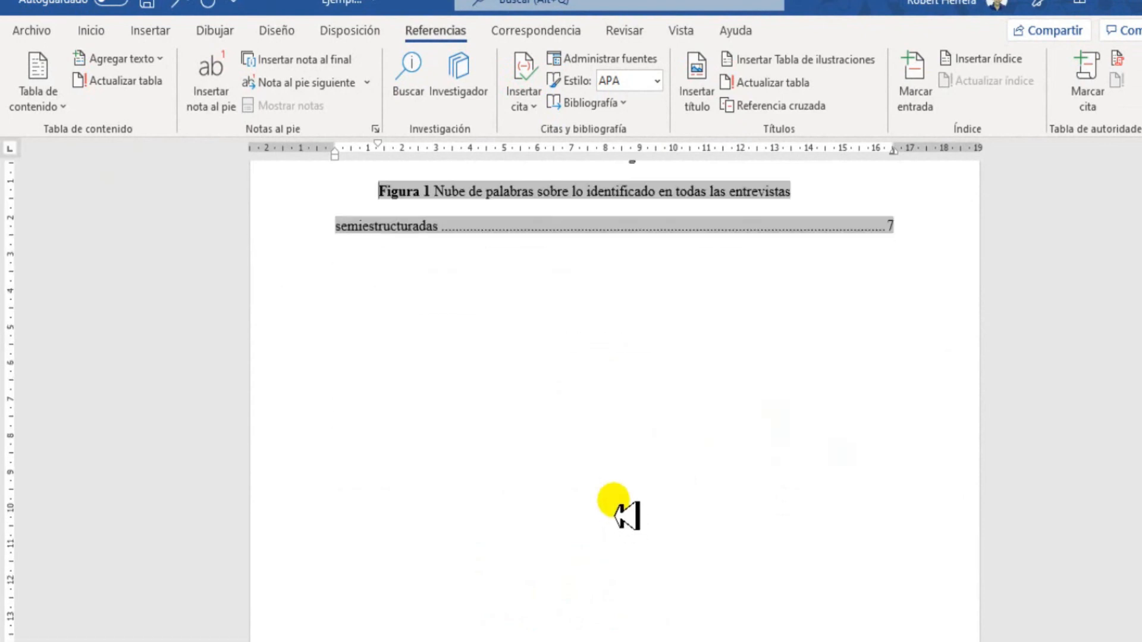
scroll(624, 515, "up", 4)
scroll(625, 514, "down", 10)
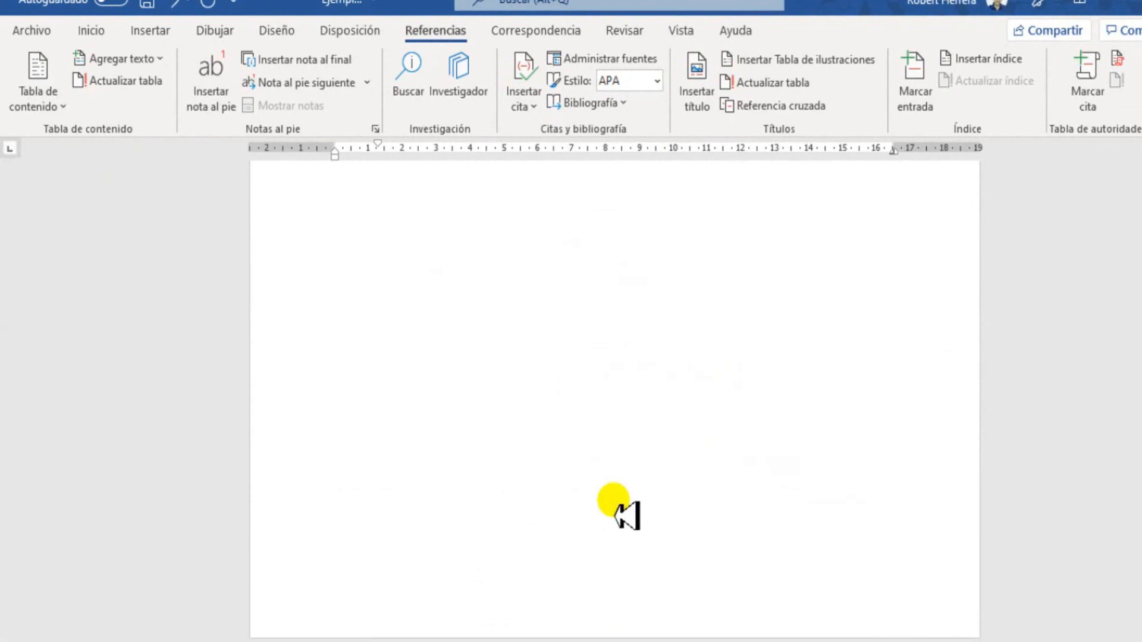
scroll(625, 514, "down", 3)
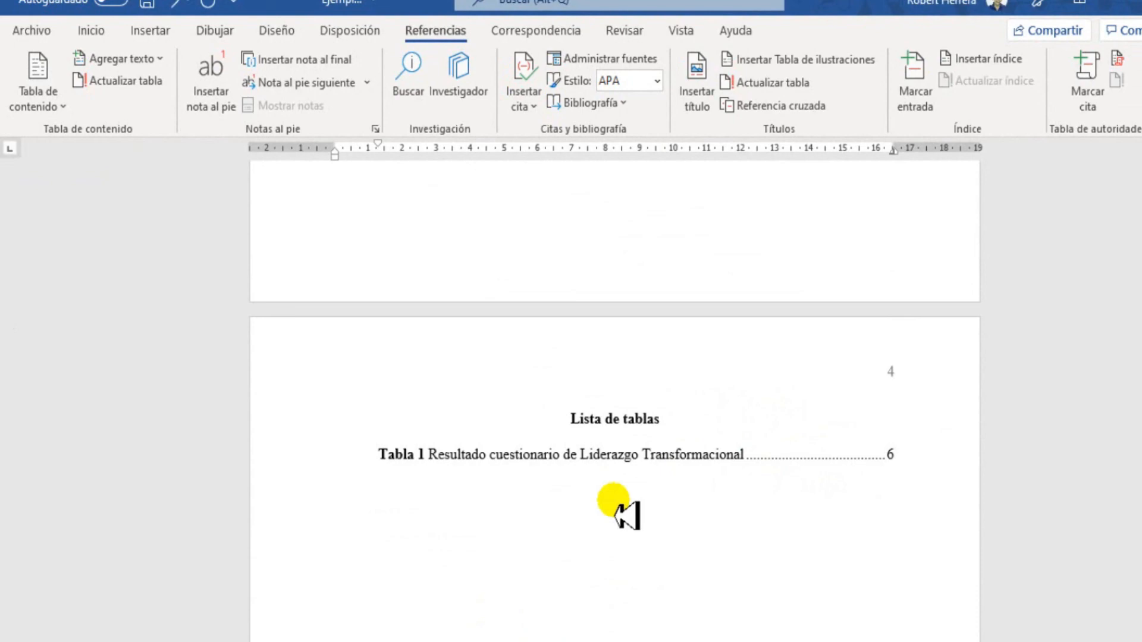